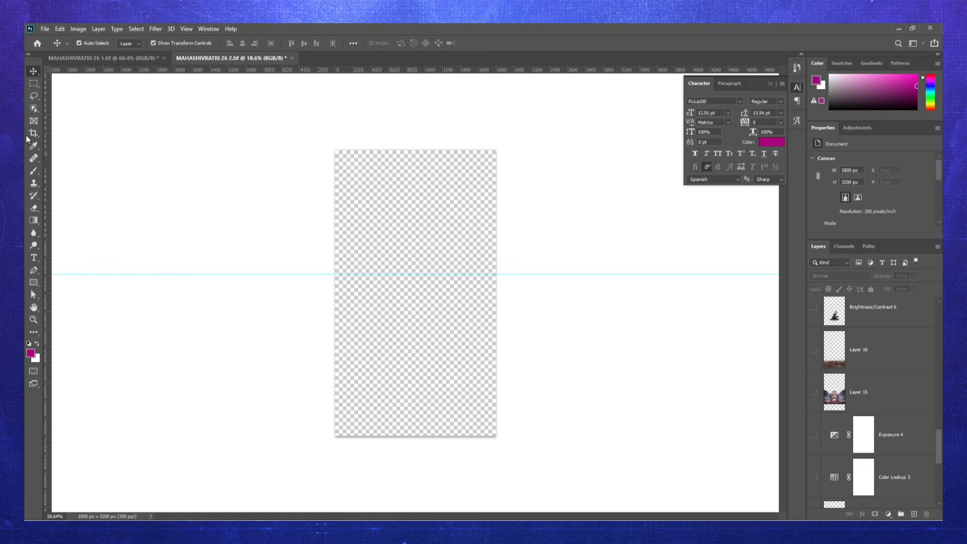
- Create a new document 4 inches wide and 5 inches high at 500 pixels/inch
click(45, 30)
click(48, 40)
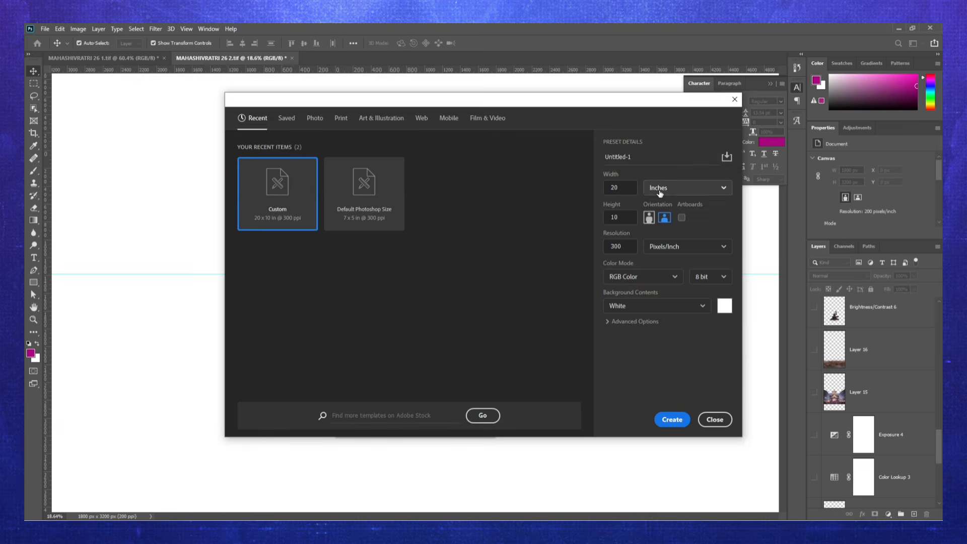
click(658, 190)
click(665, 225)
double_click(618, 187)
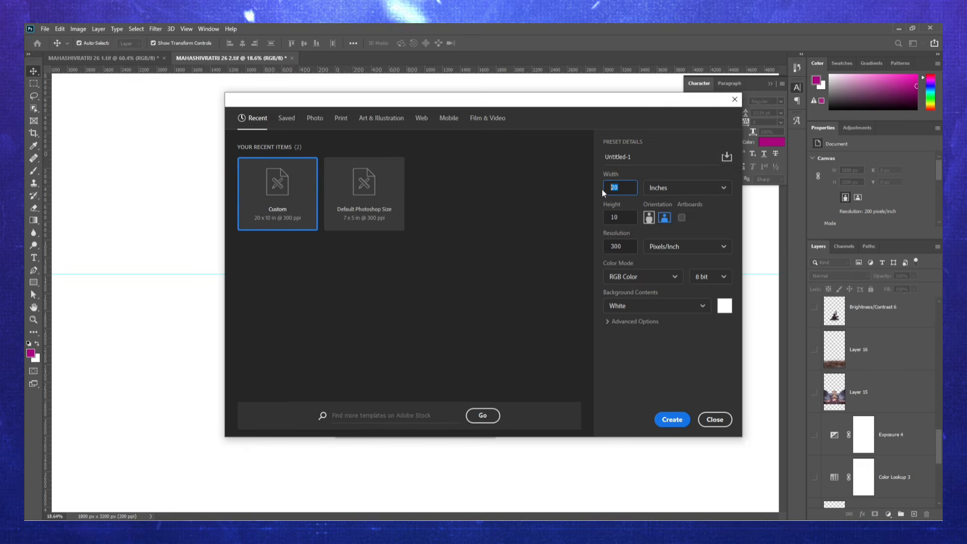
text(4)
key(Tab)
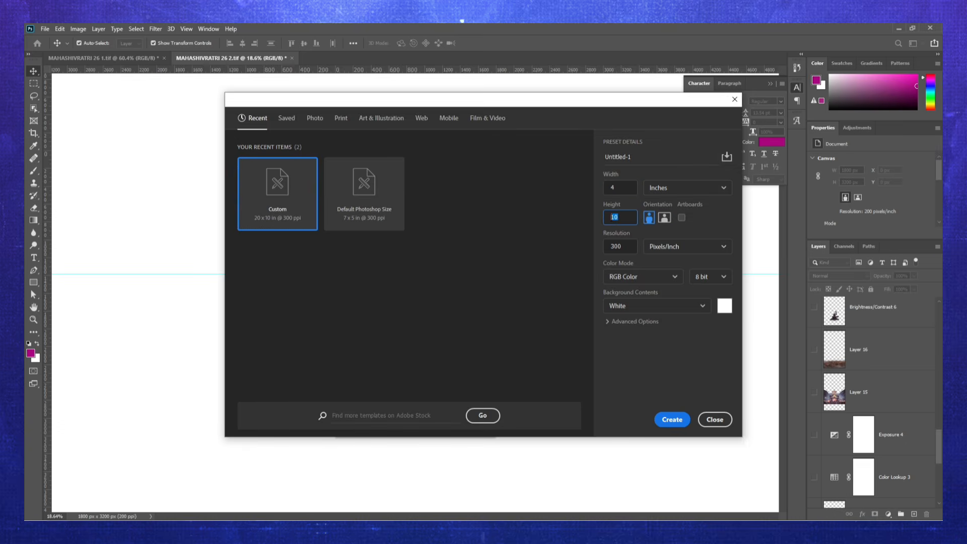
text(5)
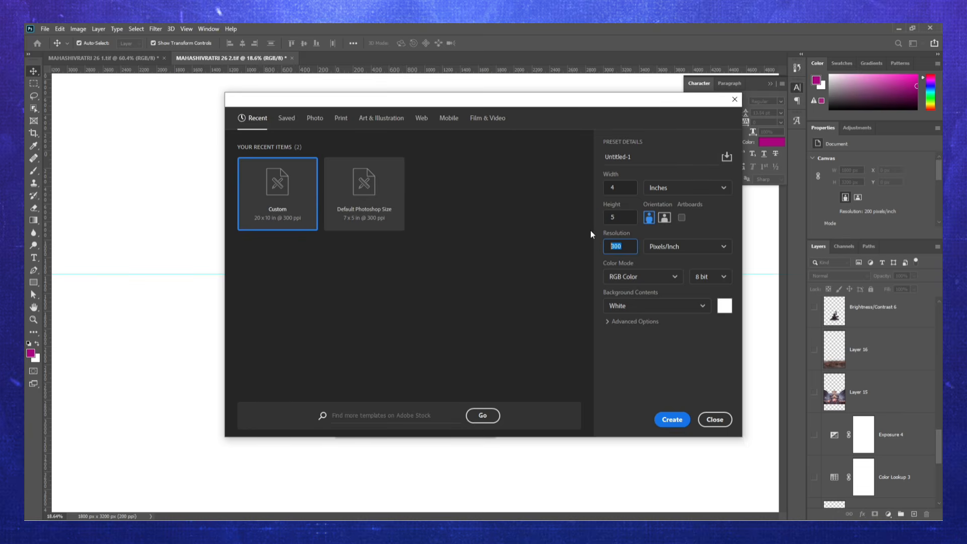
text(500)
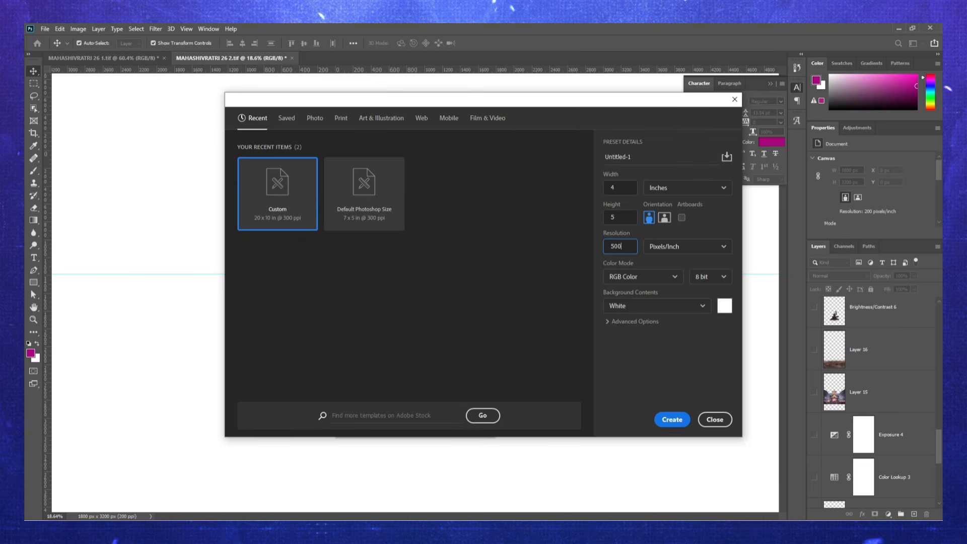
click(661, 425)
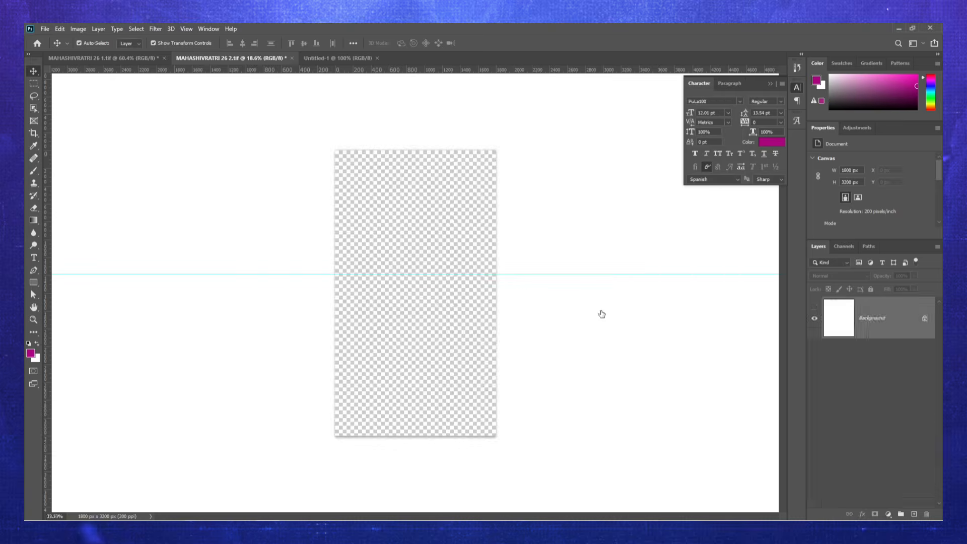
- Start placing an embedded image and browse to the MAHASHIVRATRI 1 folder inside MAHASHIVRATRI > MATERIAL
click(44, 29)
click(93, 219)
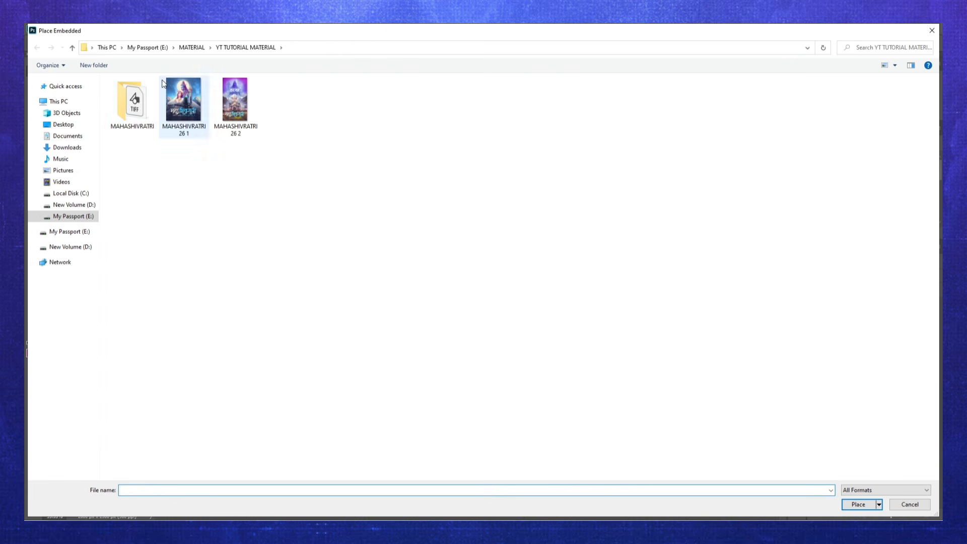
double_click(134, 113)
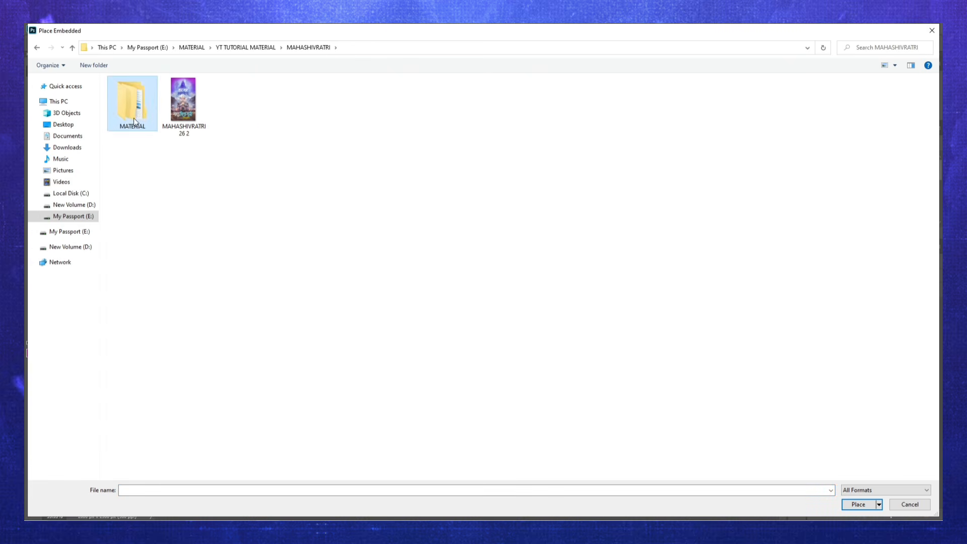
double_click(134, 121)
double_click(156, 92)
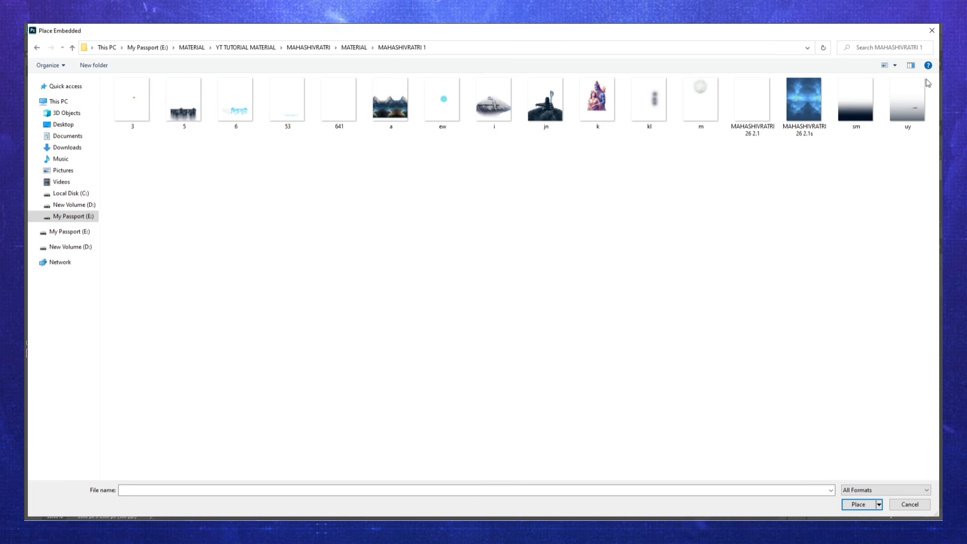
- Re-sort the folder's files and place MAHASHIVRATRI 26 2.1 at its default size filling the canvas
right_click(447, 278)
mouse_move(498, 297)
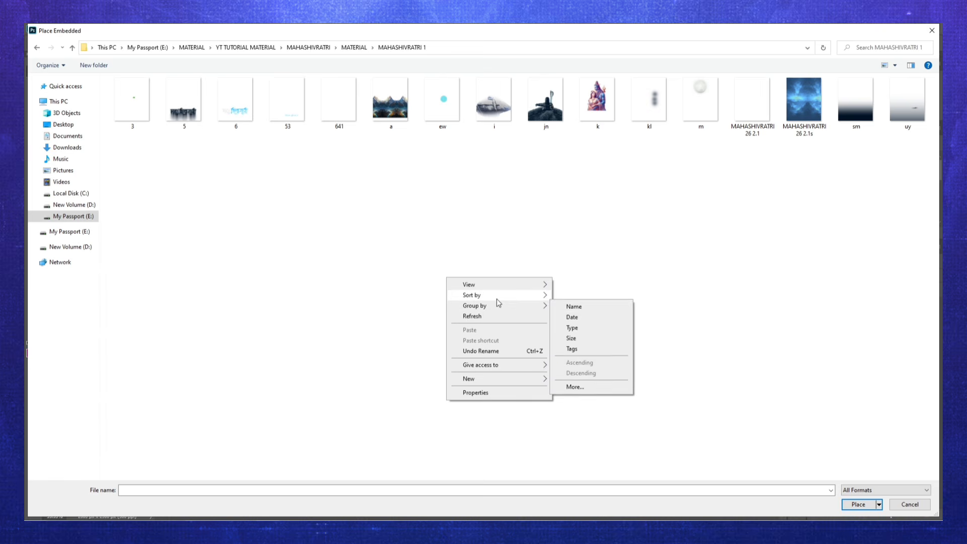
click(582, 306)
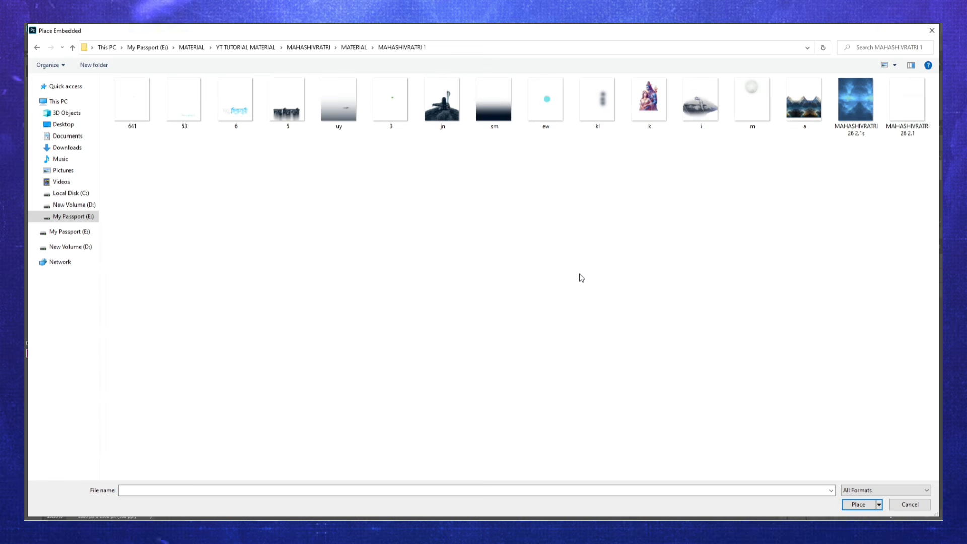
double_click(911, 103)
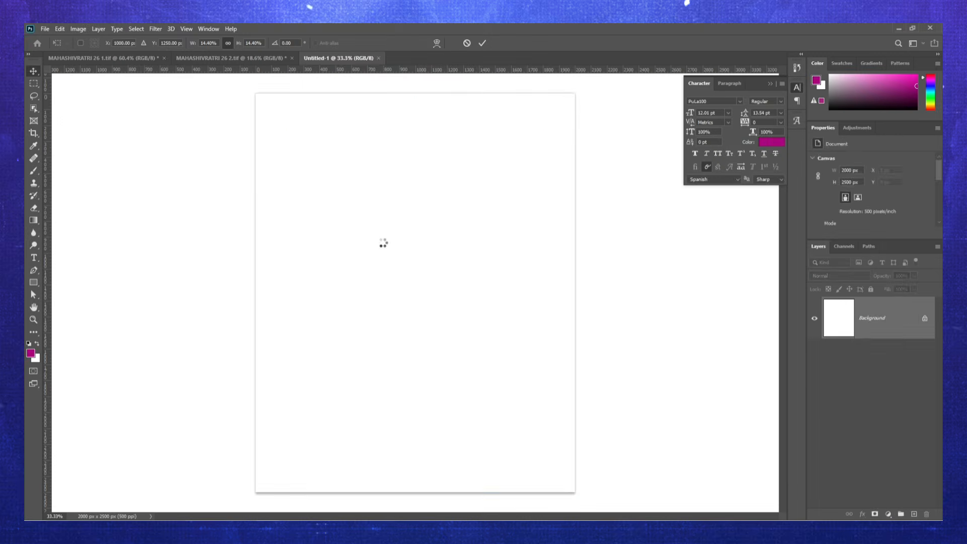
key(Return)
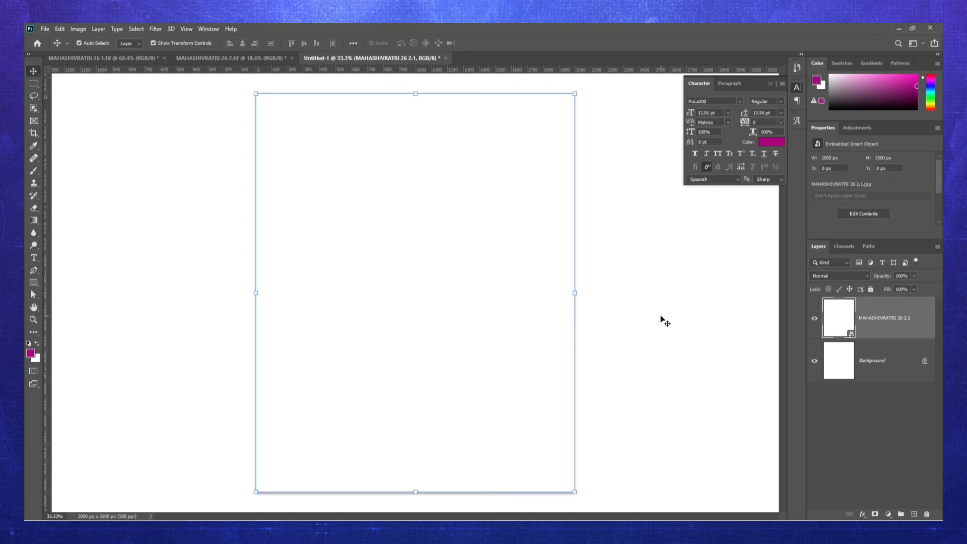
- Place the blue starry-sky image MAHASHIVRATRI 26 2.1s as an embedded layer filling the canvas
click(44, 29)
click(71, 217)
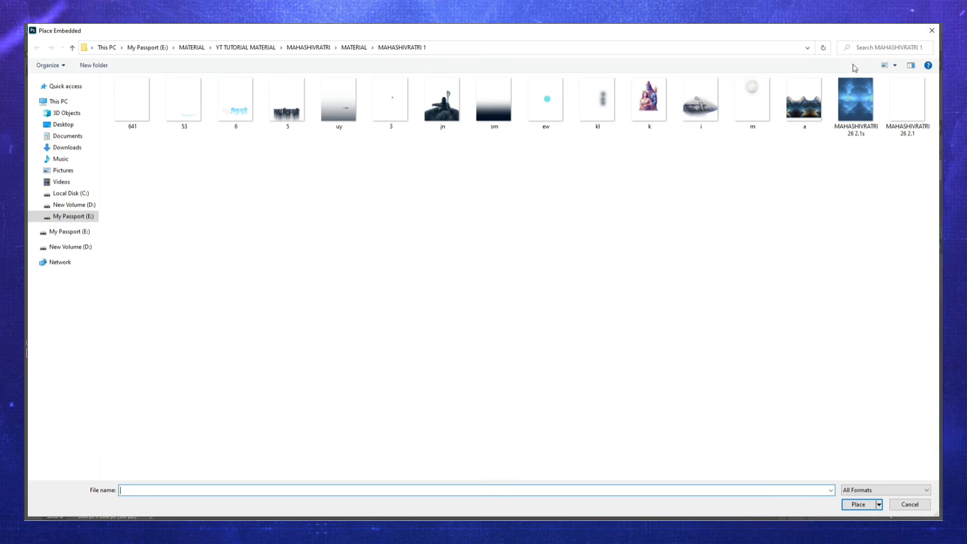
double_click(850, 95)
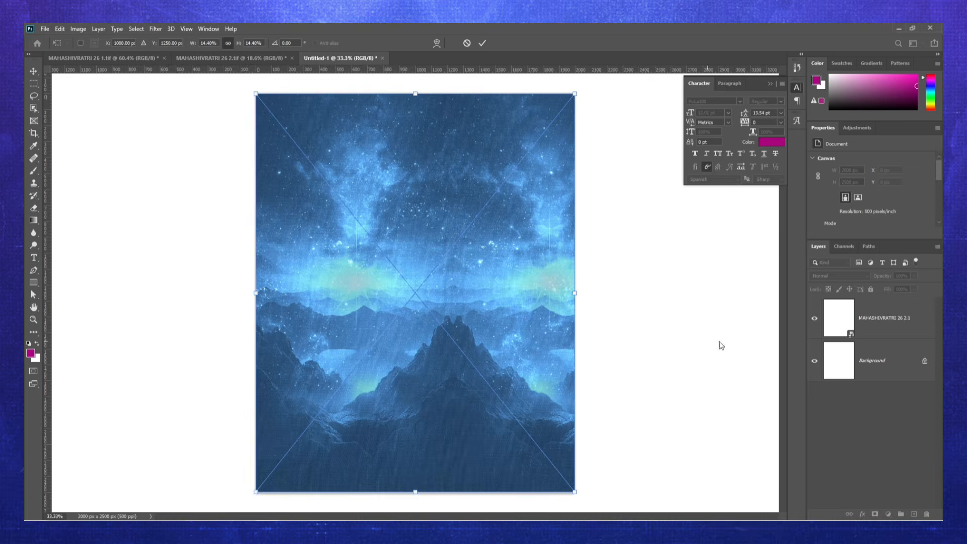
key(Return)
- Examine the placed starry background's texture up close and as a whole image
scroll(391, 253, up, 6)
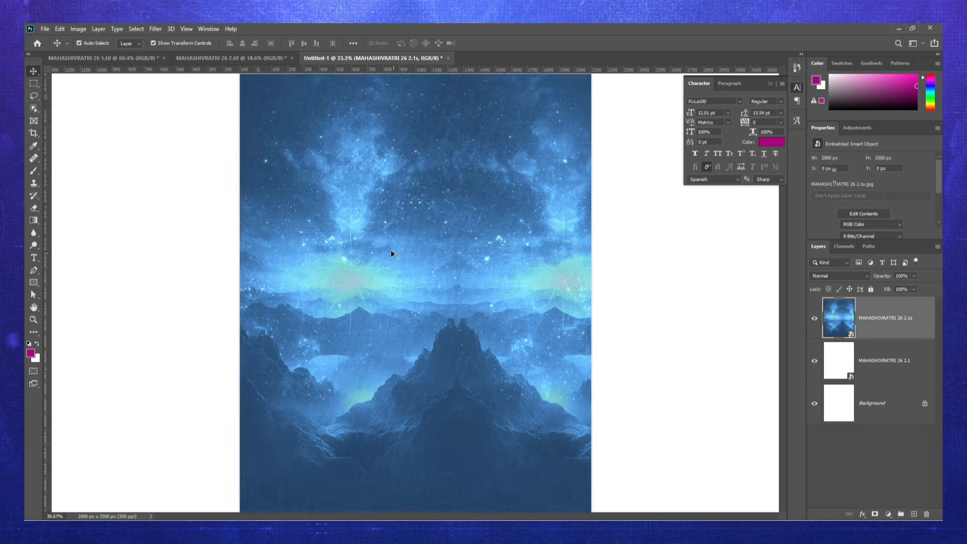
scroll(366, 257, down, 6)
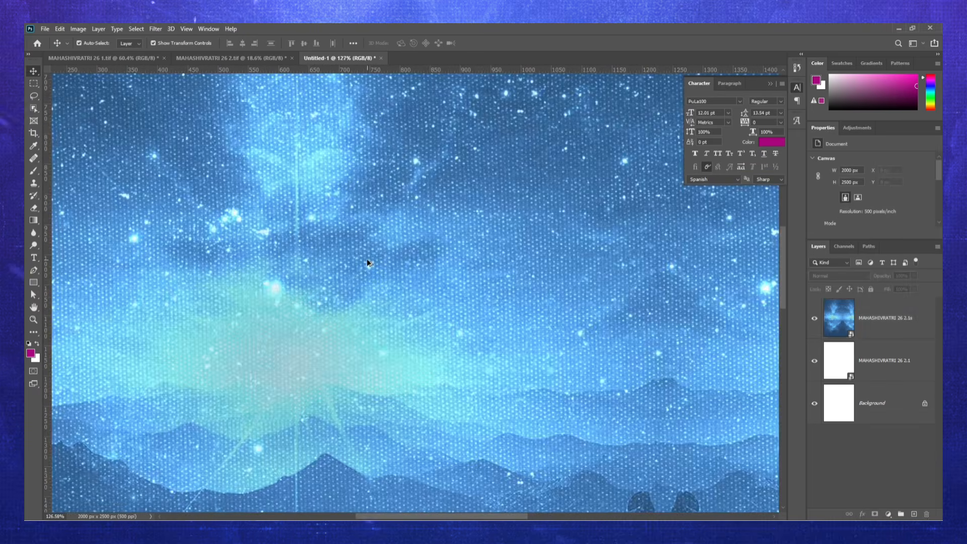
scroll(366, 260, up, 1)
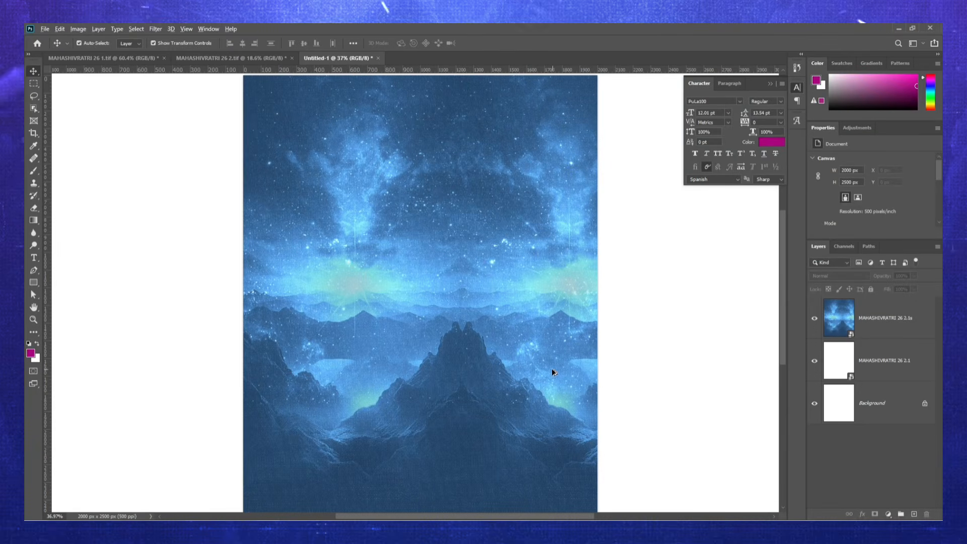
scroll(551, 368, down, 2)
scroll(551, 366, up, 1)
scroll(552, 368, up, 1)
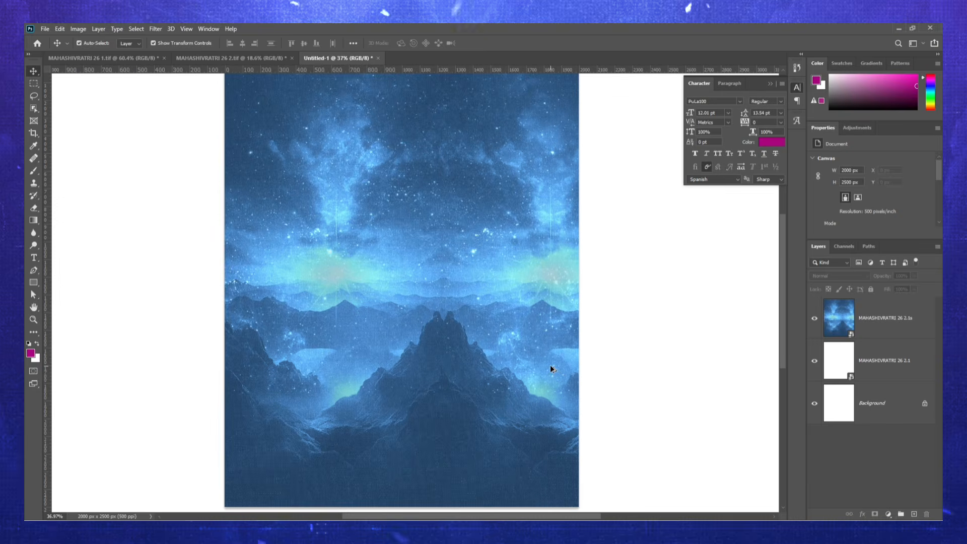
scroll(551, 367, down, 1)
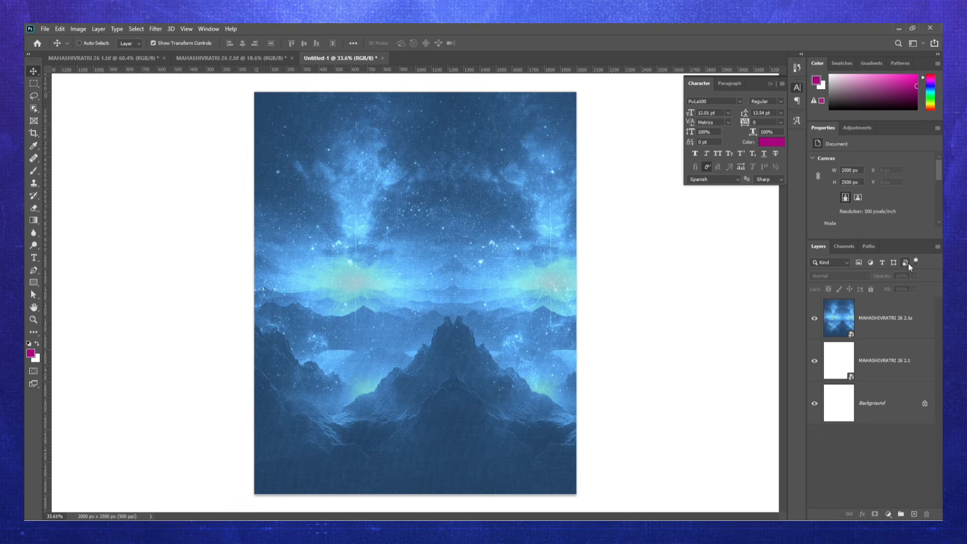
key(ctrl+0)
- Add a Vibrance adjustment layer above the starry background and set Vibrance to +33
click(906, 327)
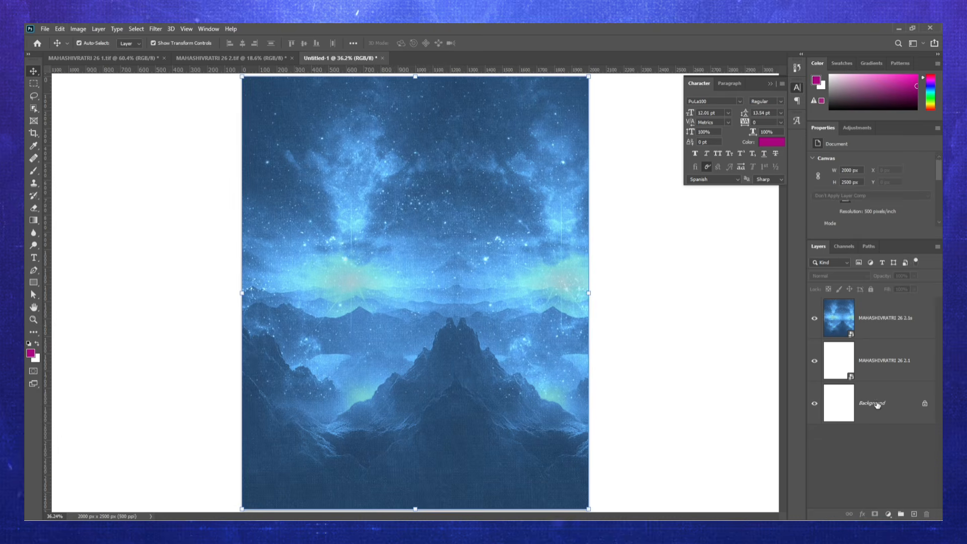
click(888, 514)
click(895, 410)
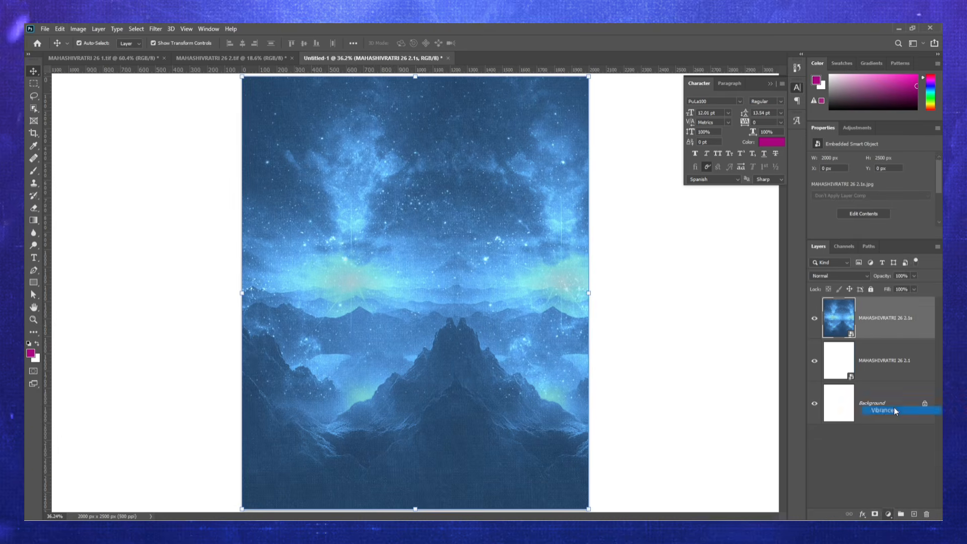
drag(876, 171, 890, 174)
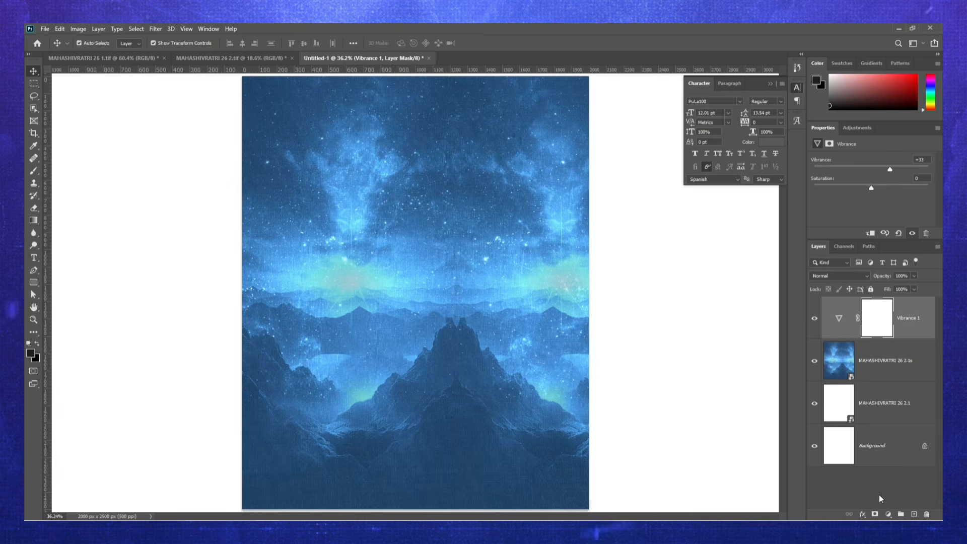
- Add an Exposure adjustment layer above the Vibrance layer and set Gamma Correction to 0.96
click(888, 514)
click(887, 397)
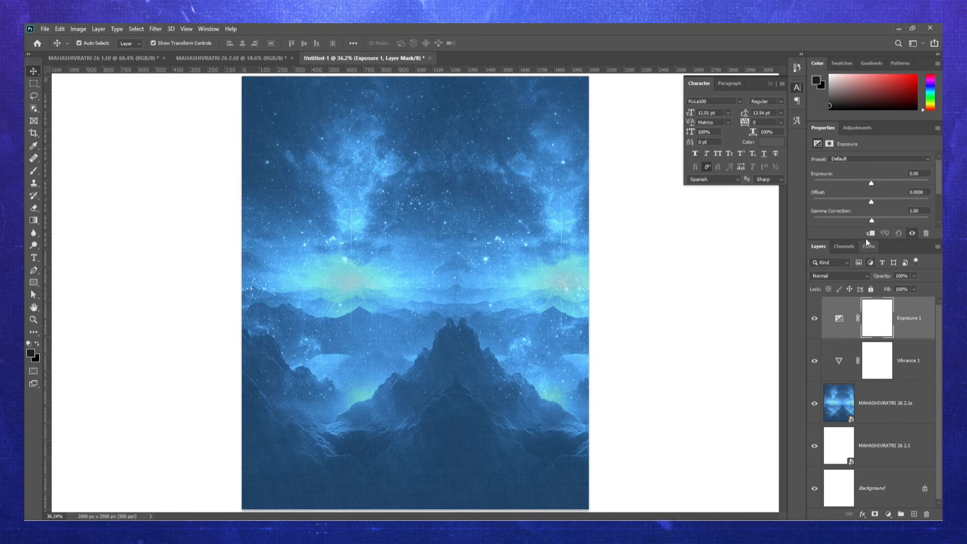
drag(872, 220, 878, 226)
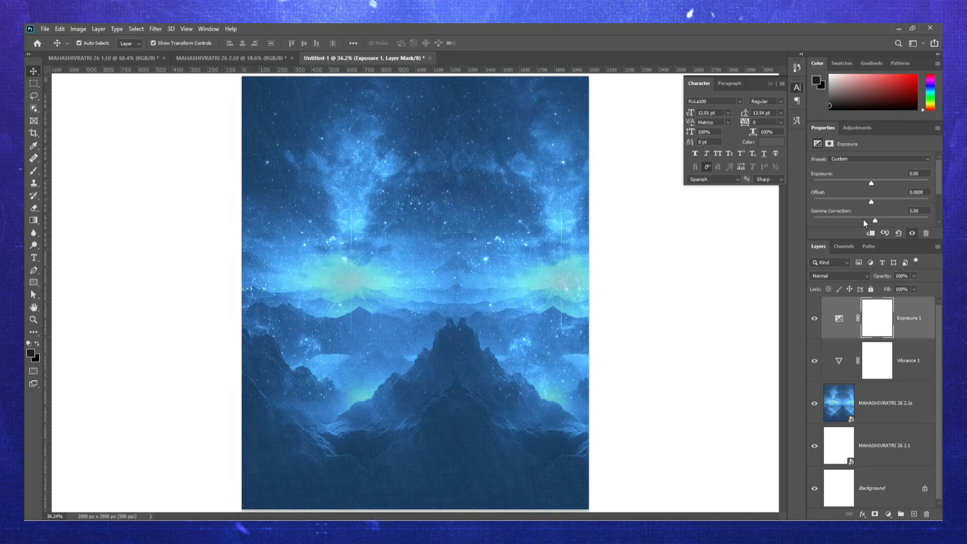
mouse_move(863, 219)
mouse_down()
mouse_move(884, 219)
mouse_move(872, 222)
mouse_up()
click(743, 278)
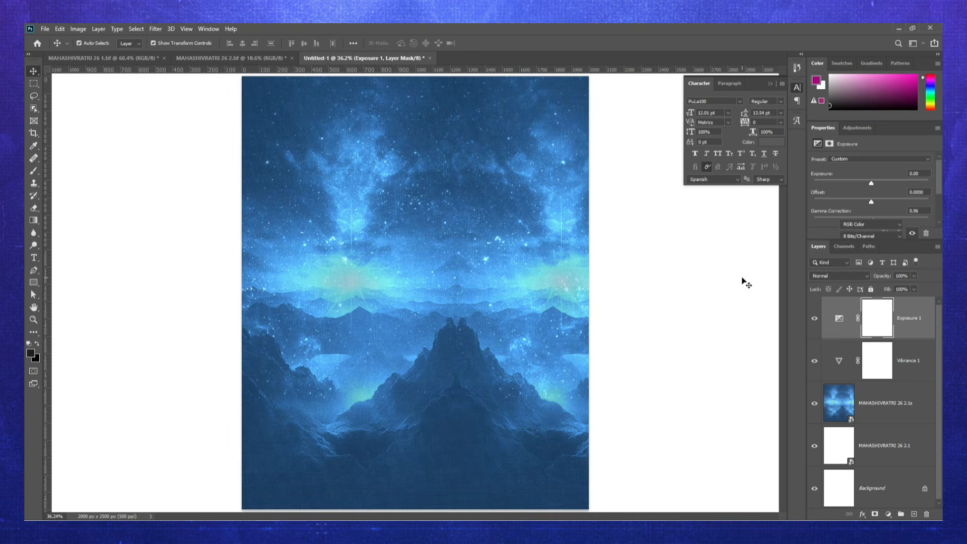
- Place the mountain landscape image a as an embedded layer above the adjustments, keeping its default size and position
click(45, 29)
click(71, 217)
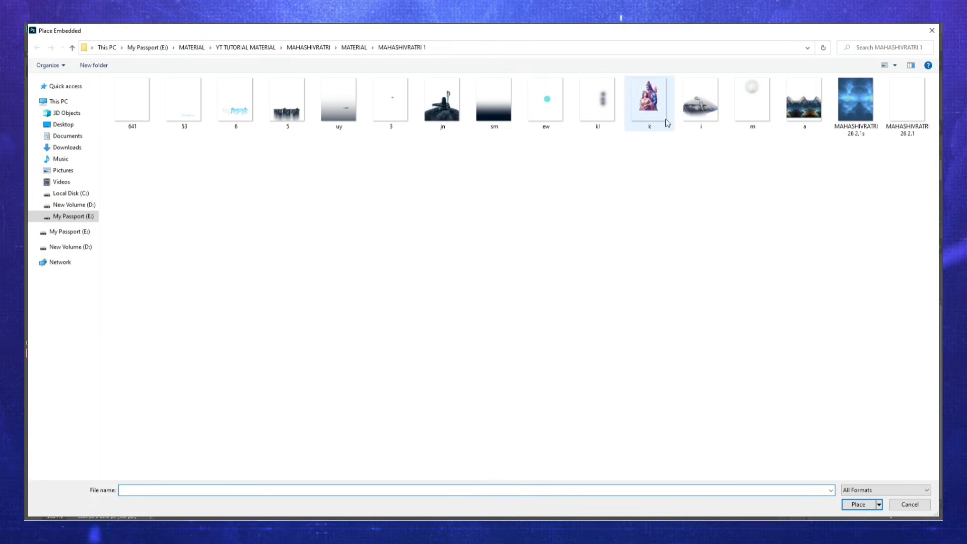
double_click(795, 125)
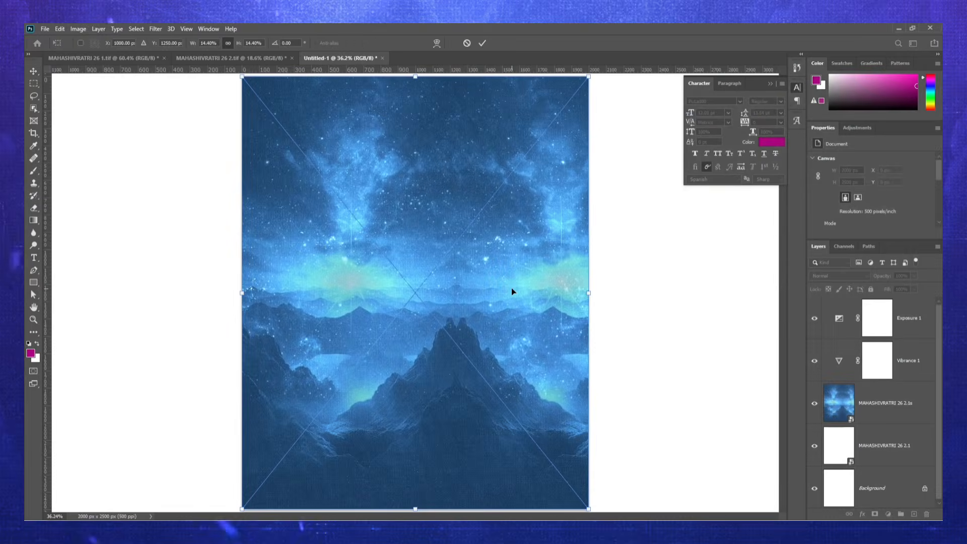
key(Return)
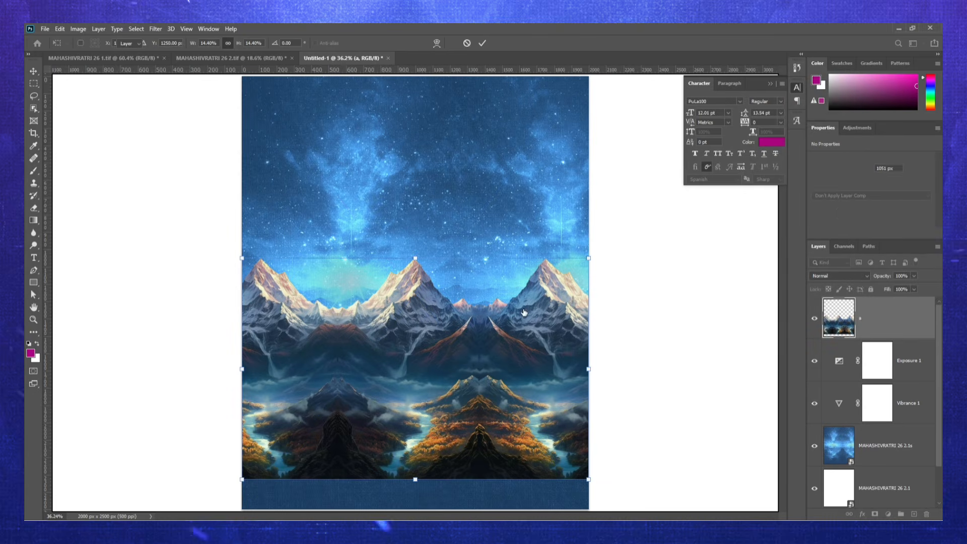
click(609, 317)
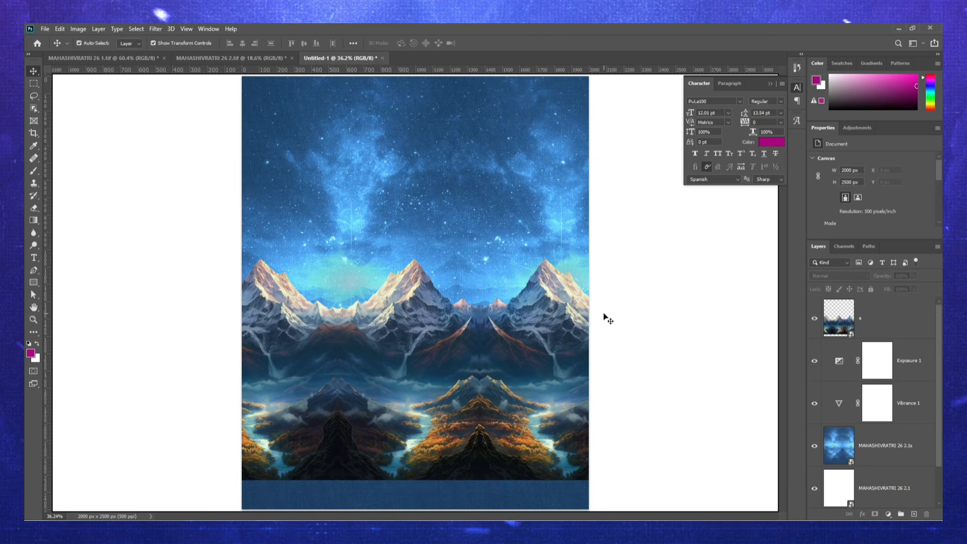
- Add a Selective Color adjustment layer above the mountain layer a and clip it to that layer
click(377, 307)
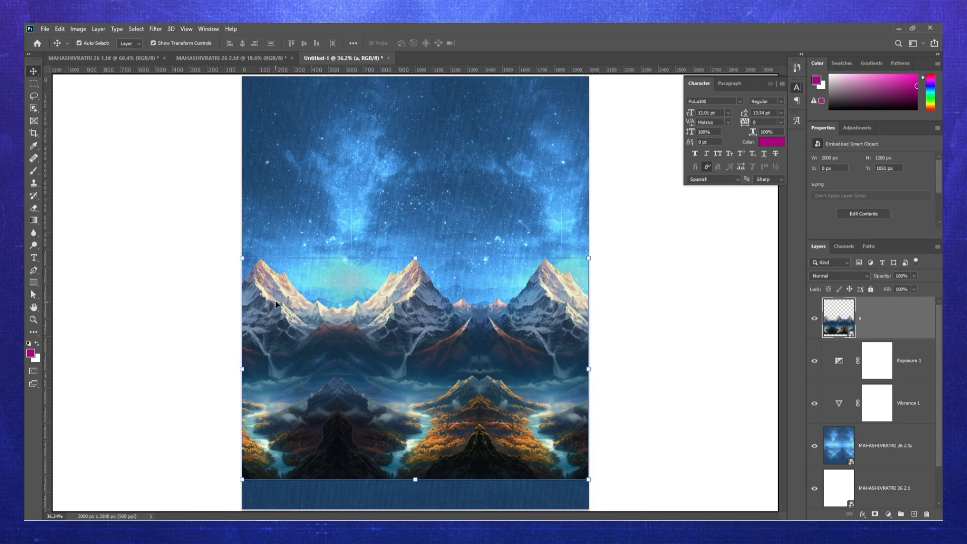
scroll(278, 302, up, 3)
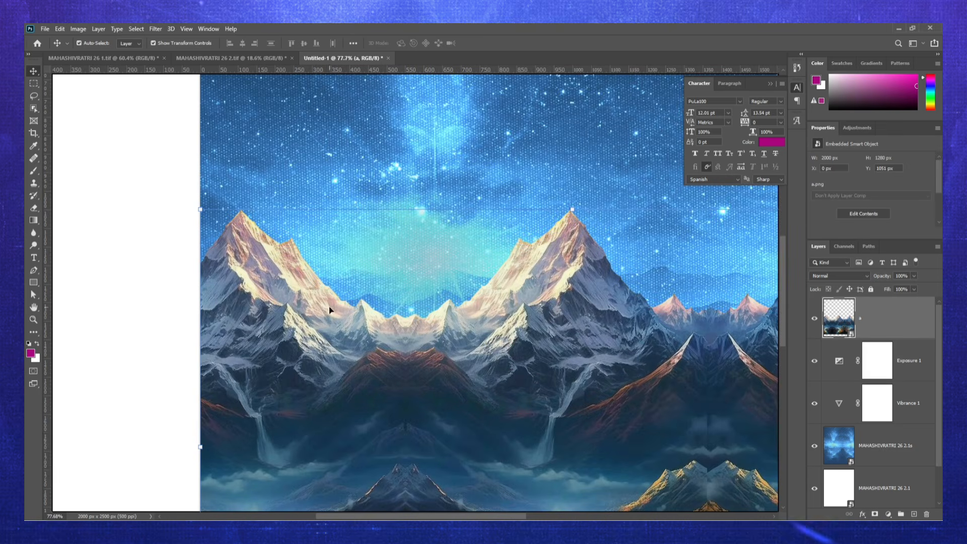
scroll(320, 295, down, 3)
drag(319, 289, 323, 296)
click(888, 514)
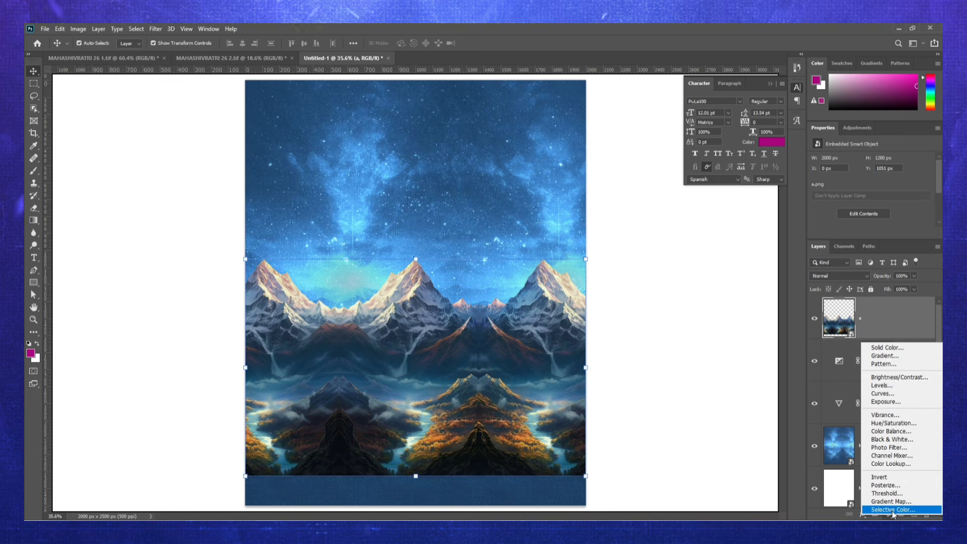
click(893, 510)
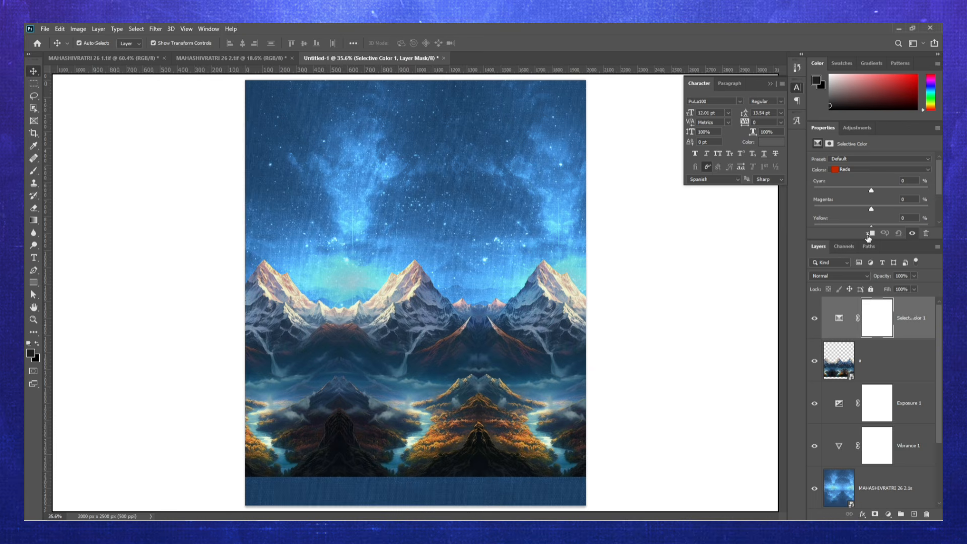
click(869, 234)
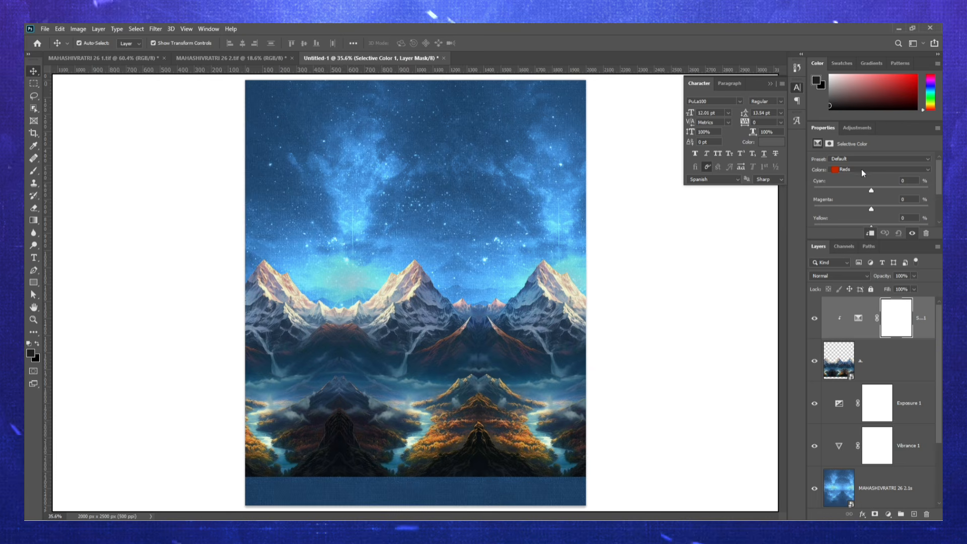
- In the Selective Color adjustment on the mountain layer, set Whites to Cyan +72, Magenta -5, Yellow -100 and Black +46
click(861, 169)
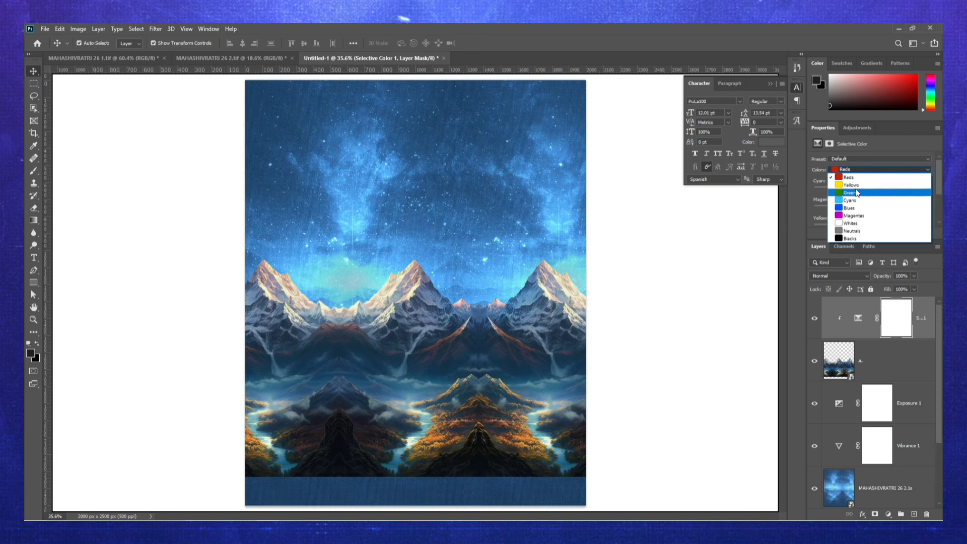
click(867, 224)
click(874, 192)
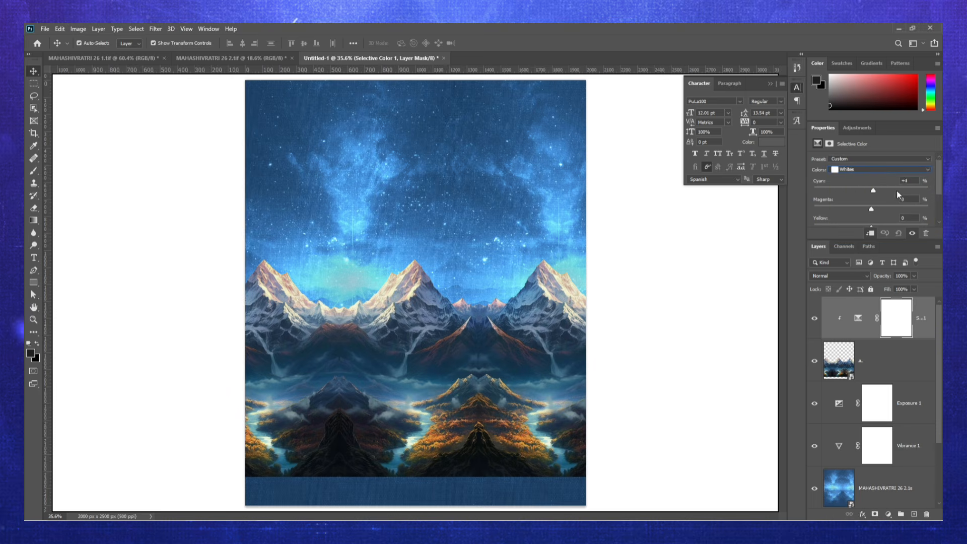
scroll(889, 189, down, 1)
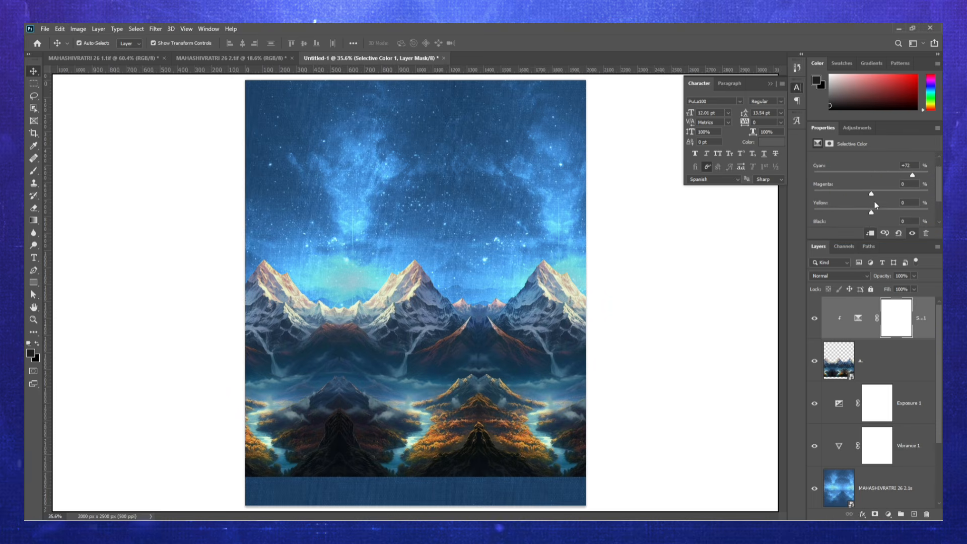
drag(874, 195, 807, 210)
scroll(855, 209, down, 1)
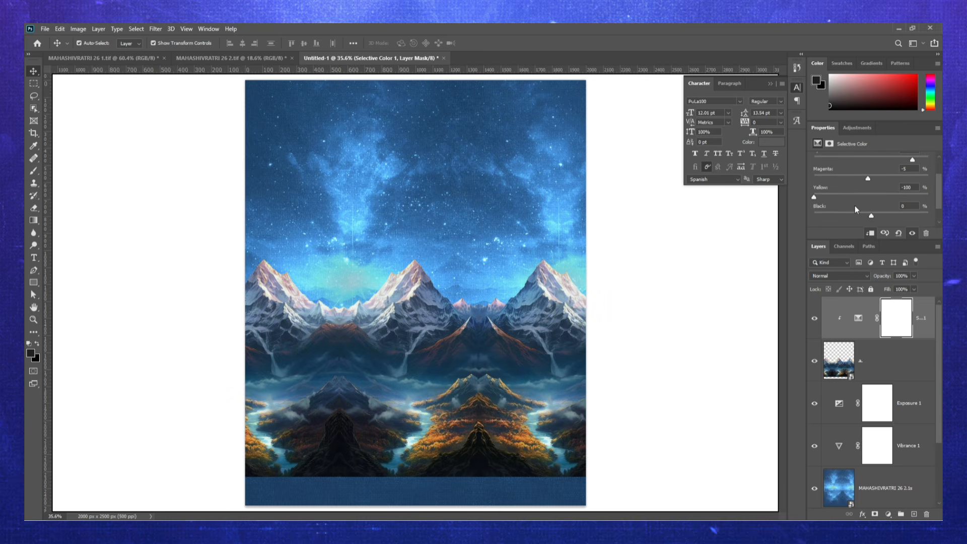
drag(868, 213, 894, 210)
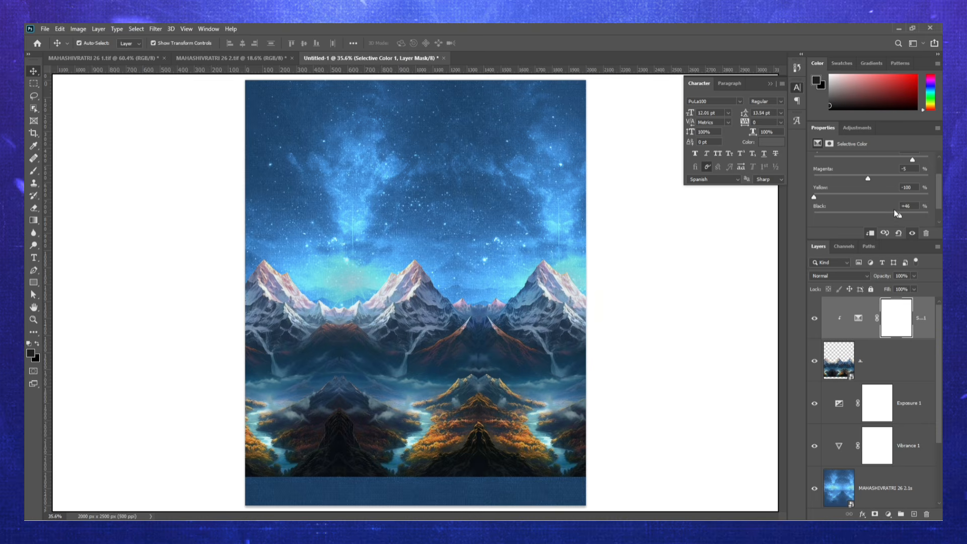
- Place the moon image m as an embedded layer on top of the stack, keeping its default size and position
click(45, 29)
click(98, 218)
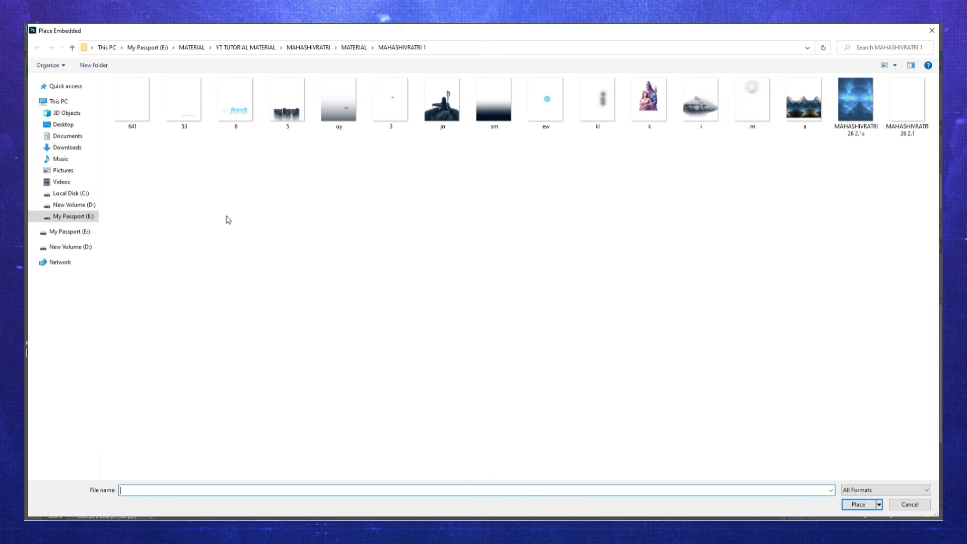
double_click(756, 106)
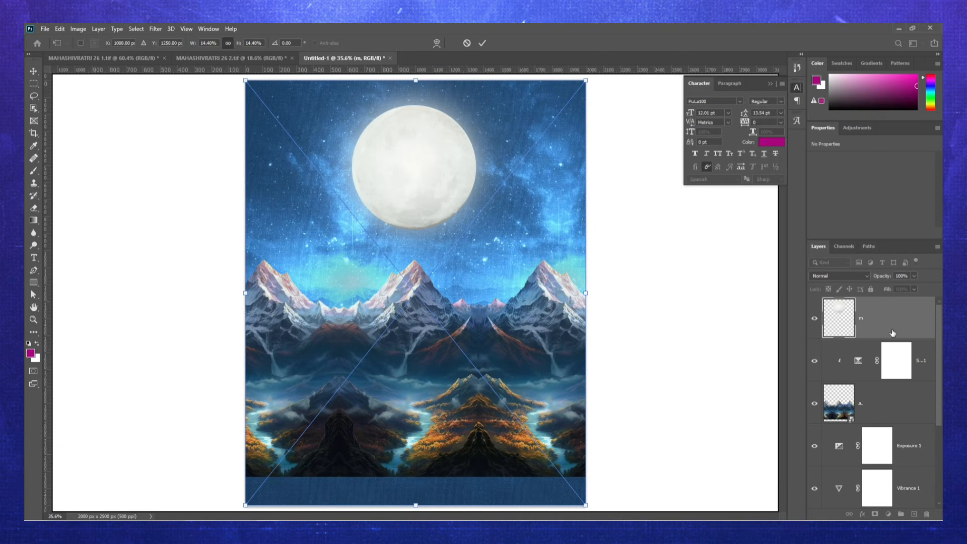
key(Return)
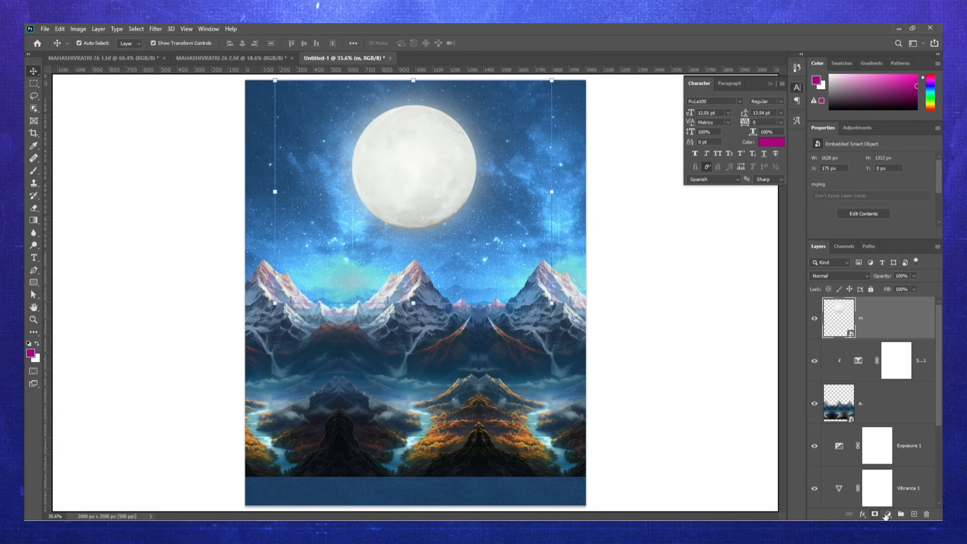
- Clip a Selective Color adjustment to the moon layer, raise Cyan in Whites, and set Magenta -2, Yellow -100 and Black +15
click(886, 514)
click(879, 518)
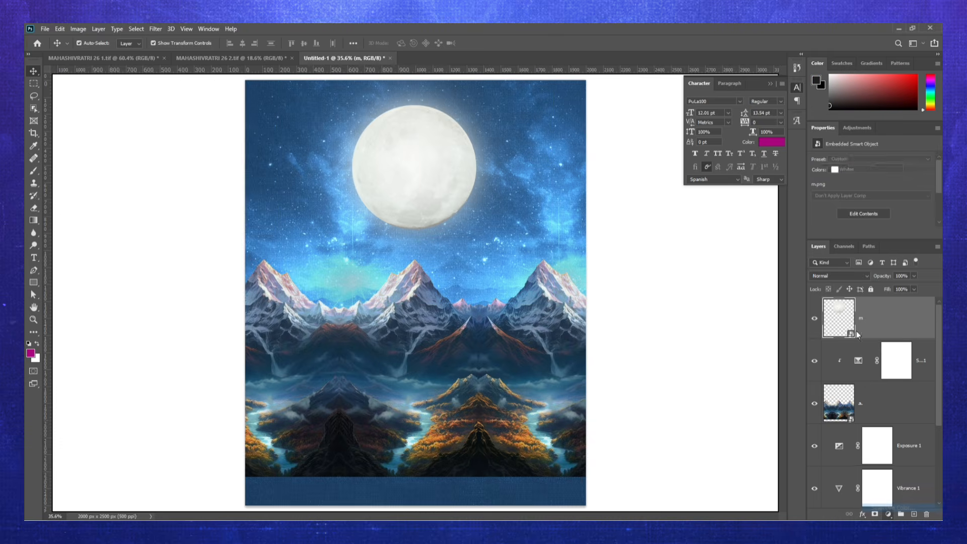
scroll(871, 193, down, 1)
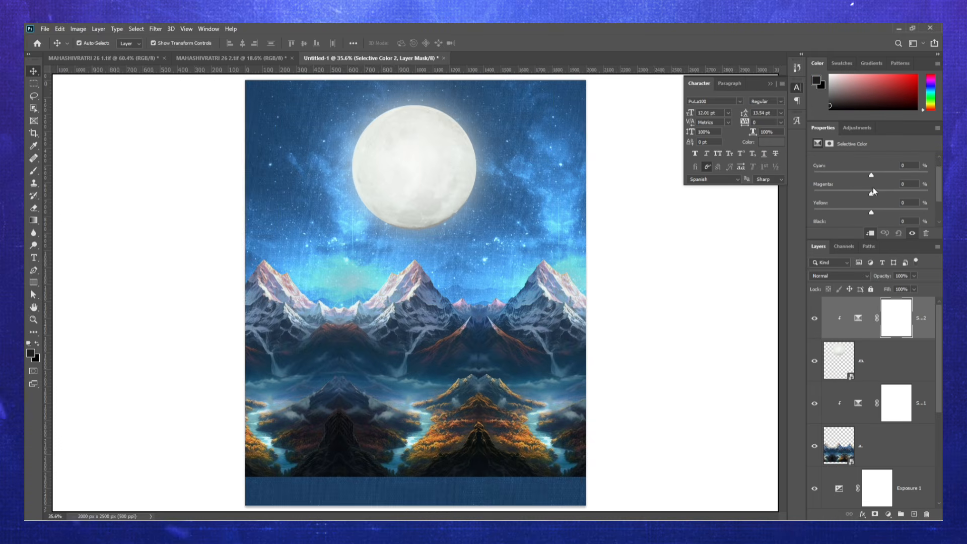
drag(899, 178, 810, 208)
scroll(846, 207, down, 2)
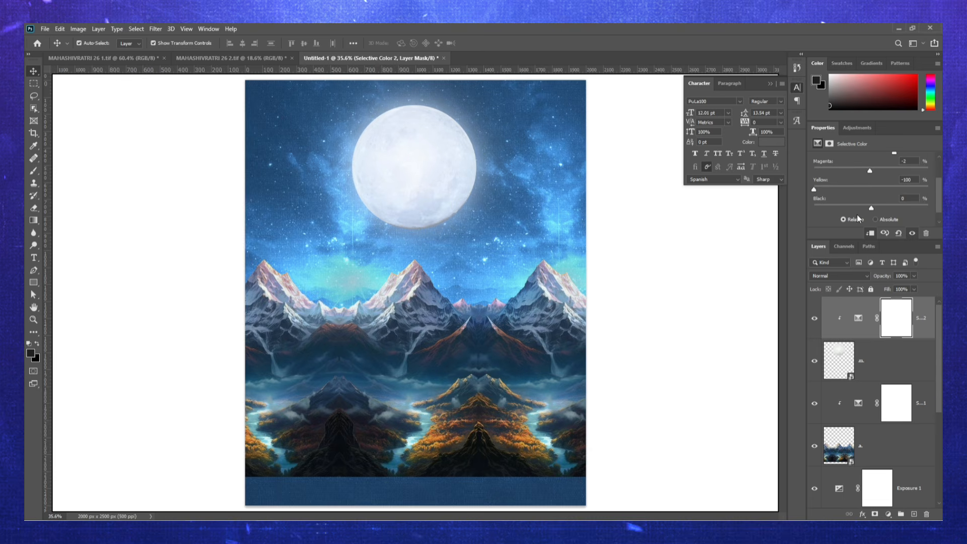
drag(871, 207, 881, 205)
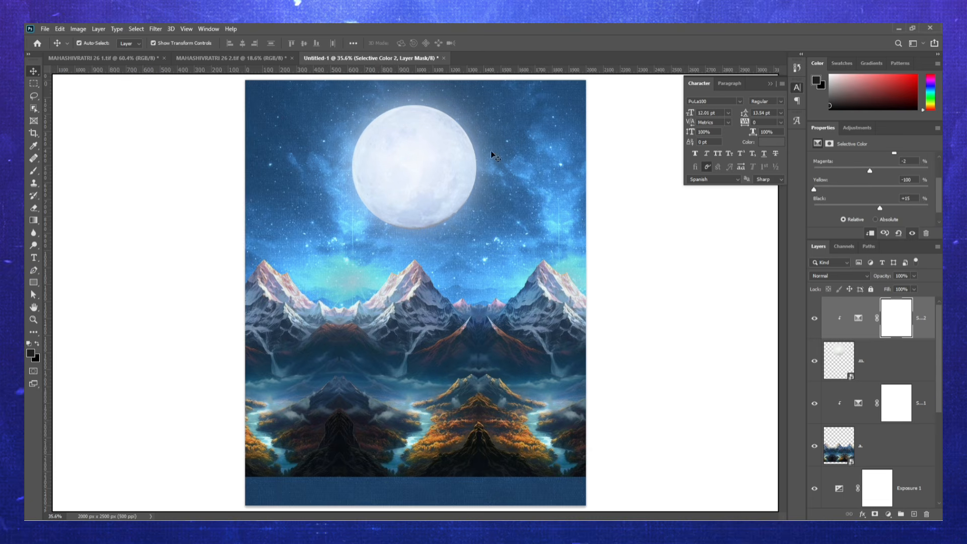
- Place the snowy mountain image i as an embedded layer above the moon adjustment, keeping its default size and position
click(45, 28)
click(101, 217)
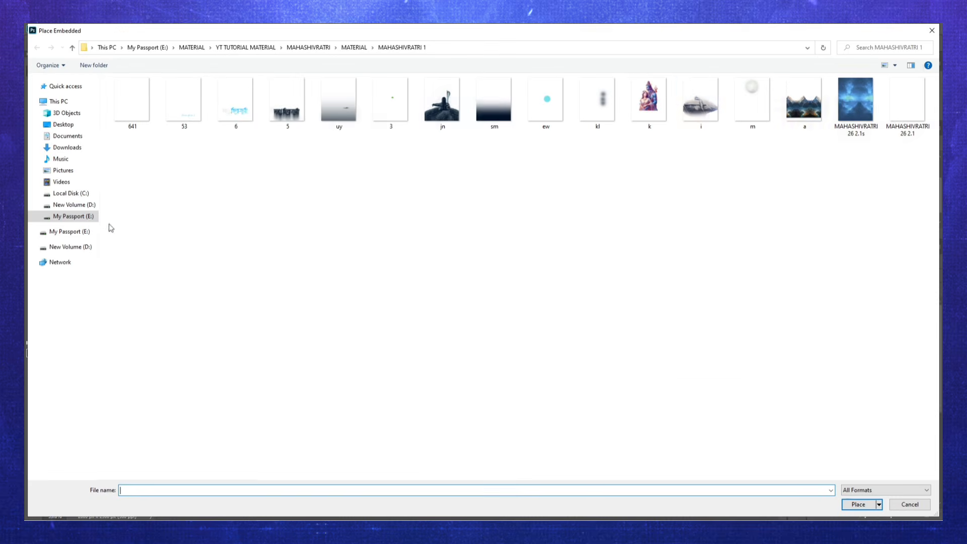
double_click(700, 101)
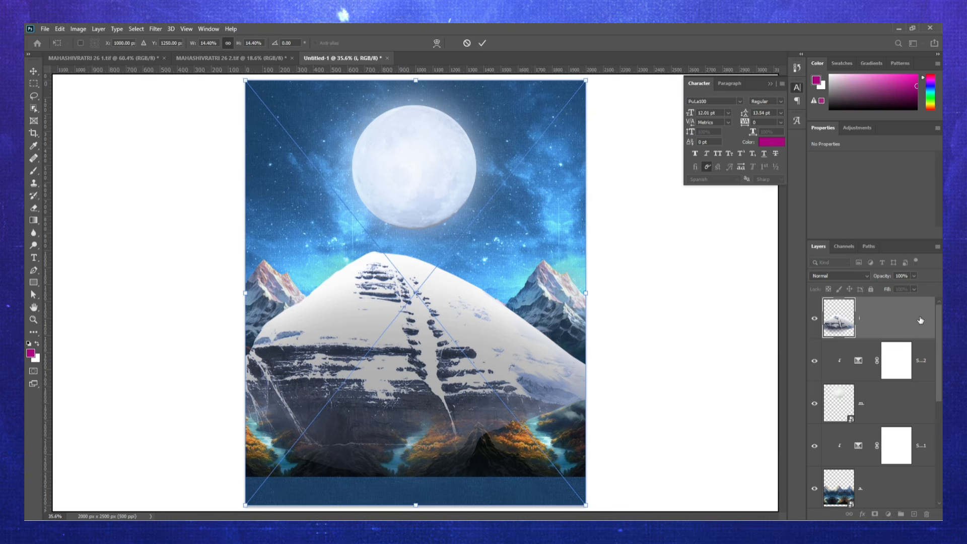
key(Return)
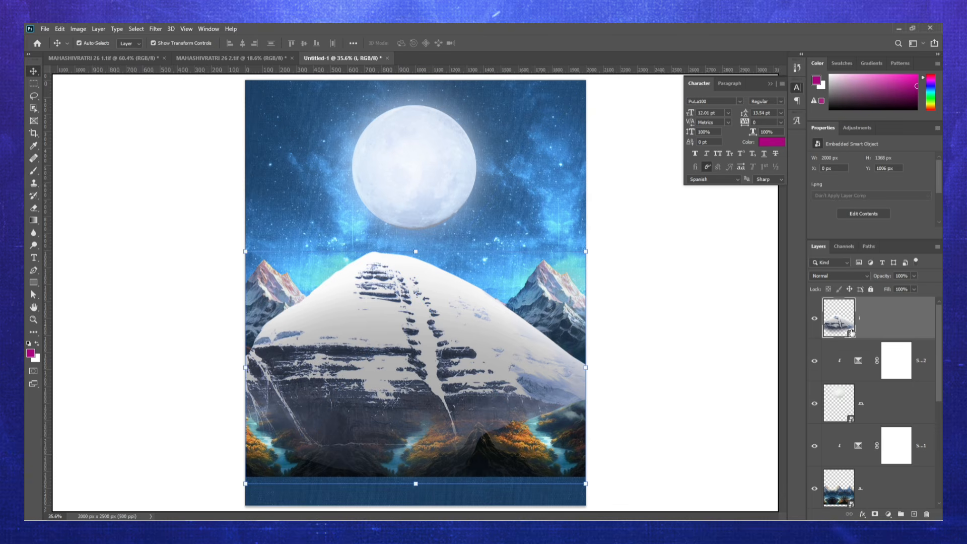
- Clip a Selective Color adjustment to the snowy mountain layer and set Whites to Cyan +24, Magenta -12, Yellow -54 and Black +10
click(888, 514)
click(887, 505)
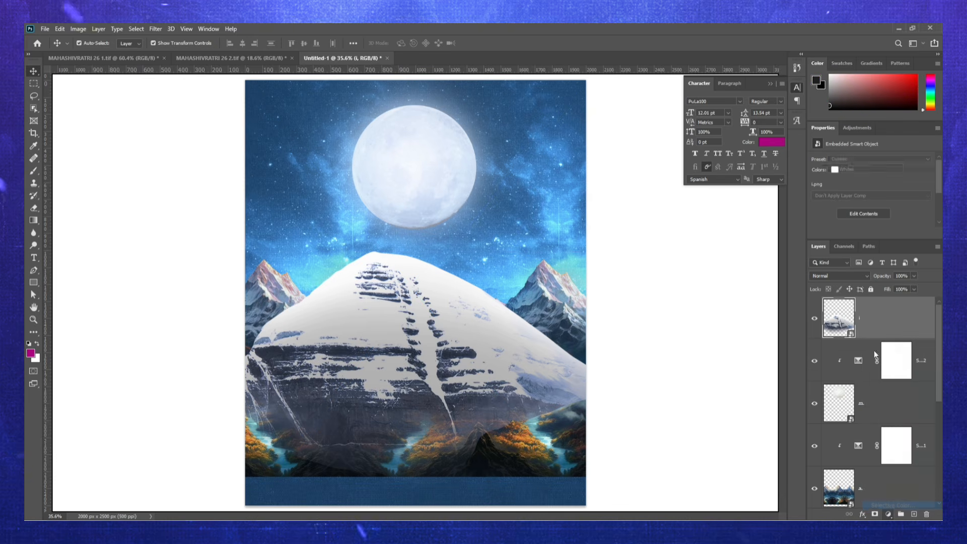
drag(872, 190, 843, 218)
scroll(865, 208, down, 1)
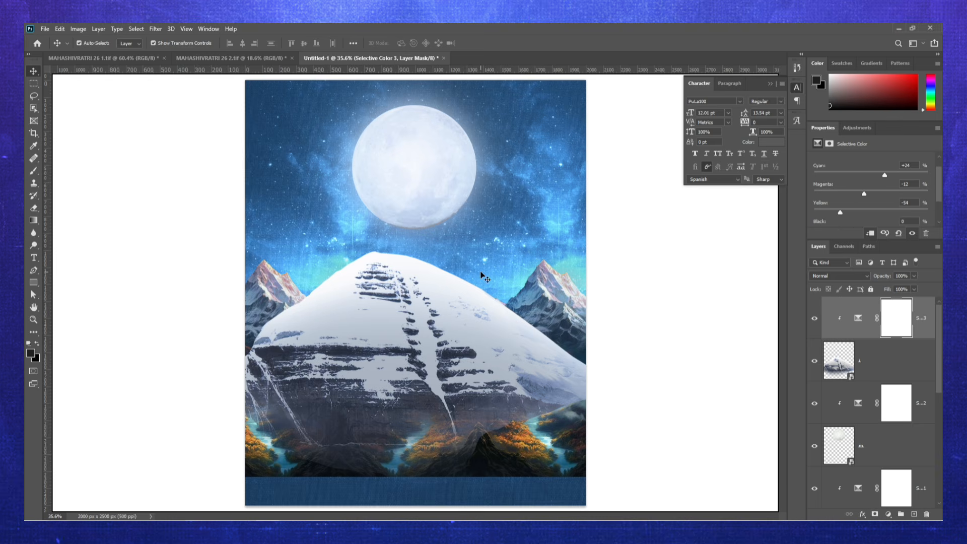
scroll(886, 222, down, 1)
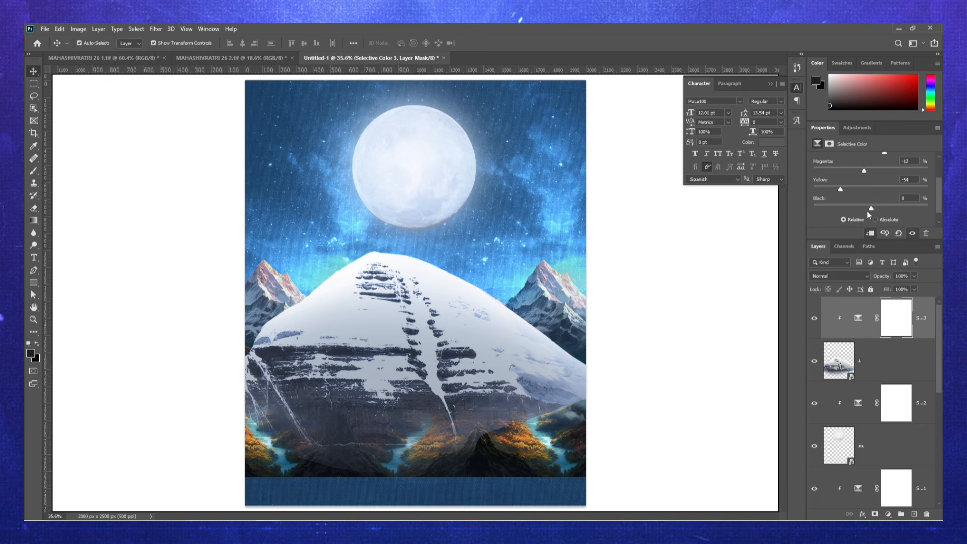
drag(881, 210, 886, 210)
- Place the Shiva and Parvati image k as an embedded layer on top at its default size and position, and deselect it
click(45, 29)
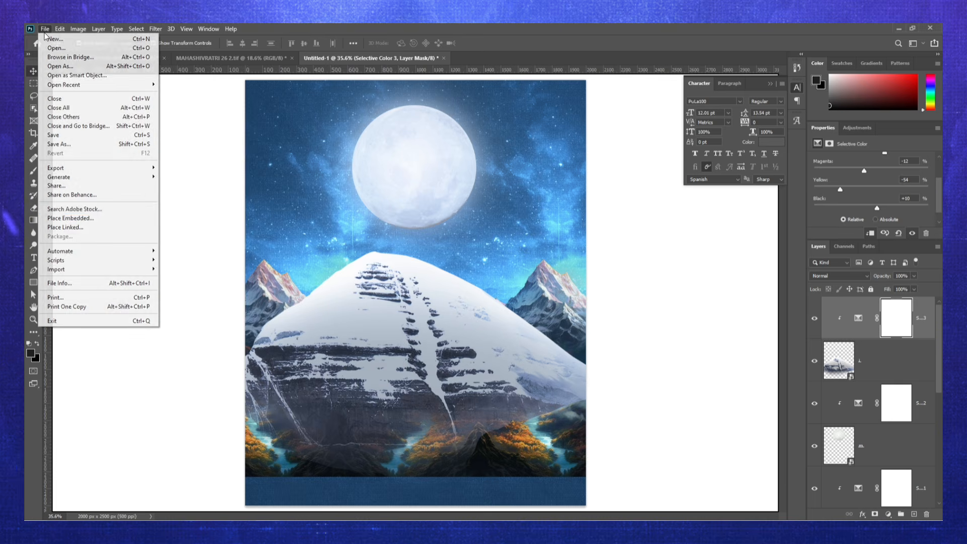
click(121, 211)
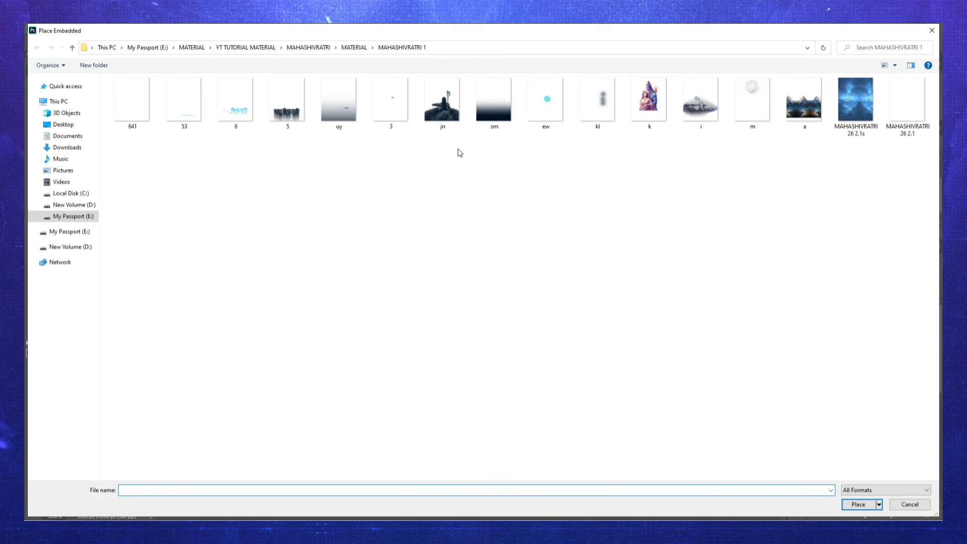
double_click(649, 101)
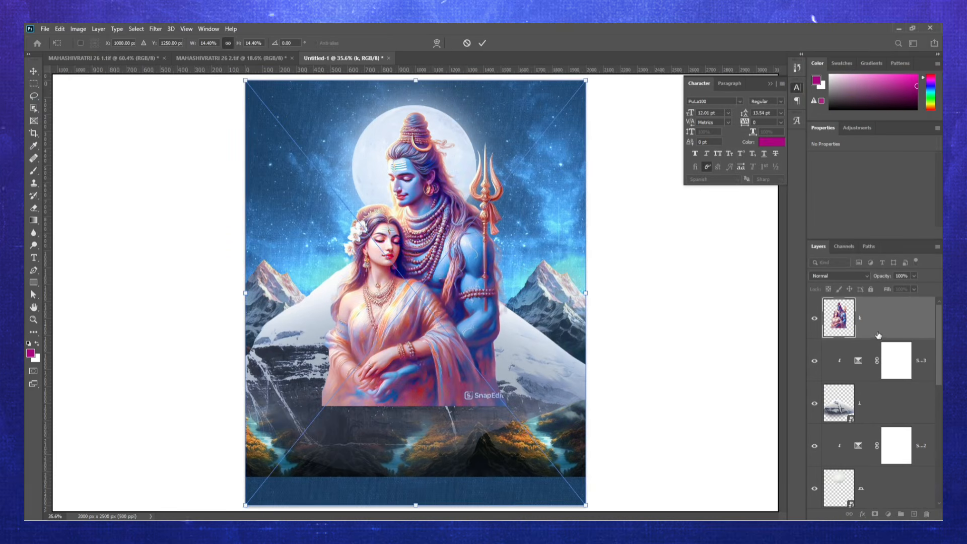
key(Return)
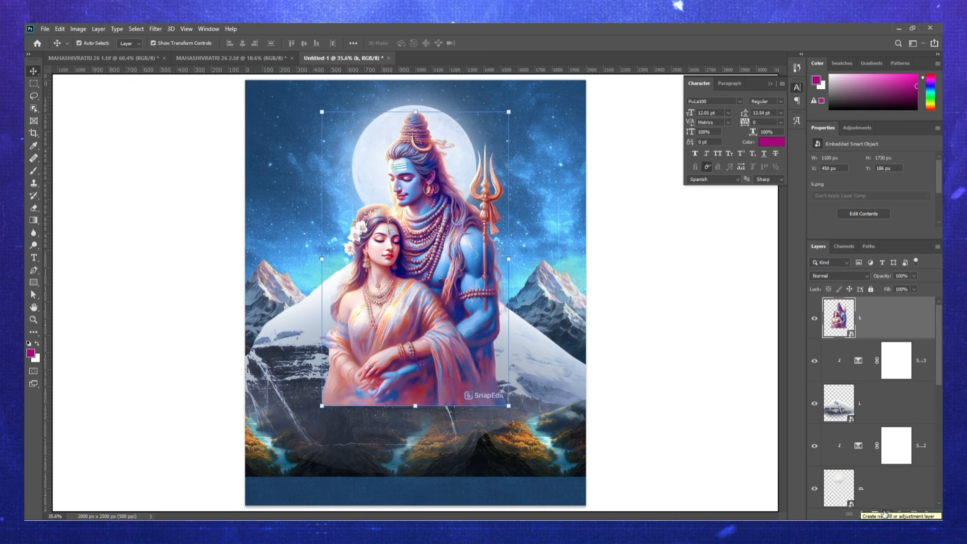
click(656, 272)
- Place the soft shadow image kl as an embedded layer above the couple at its default size and position, and deselect it
click(46, 28)
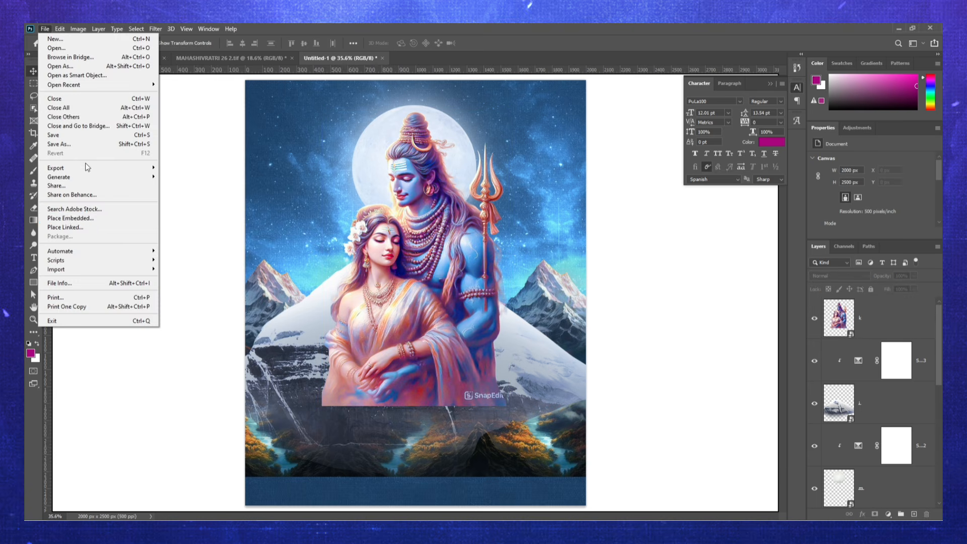
click(98, 221)
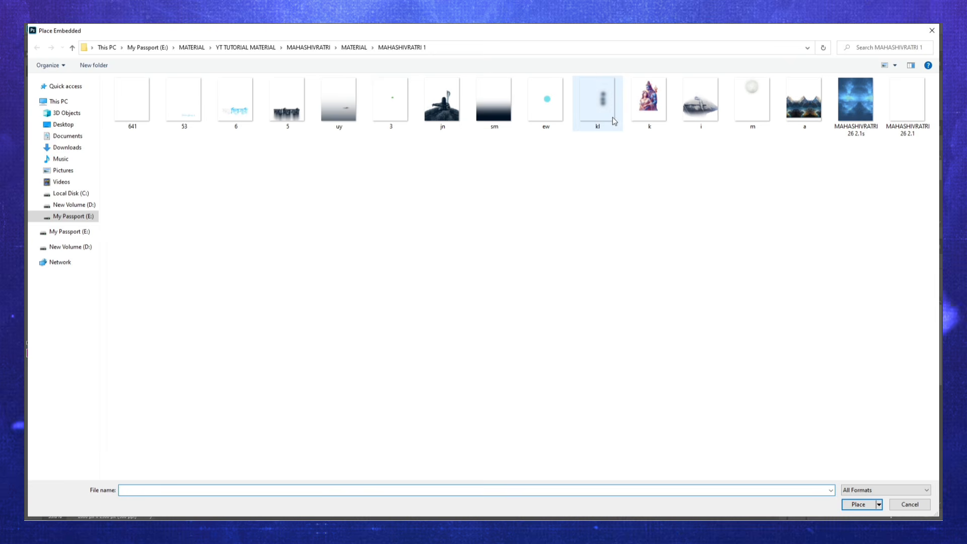
double_click(613, 118)
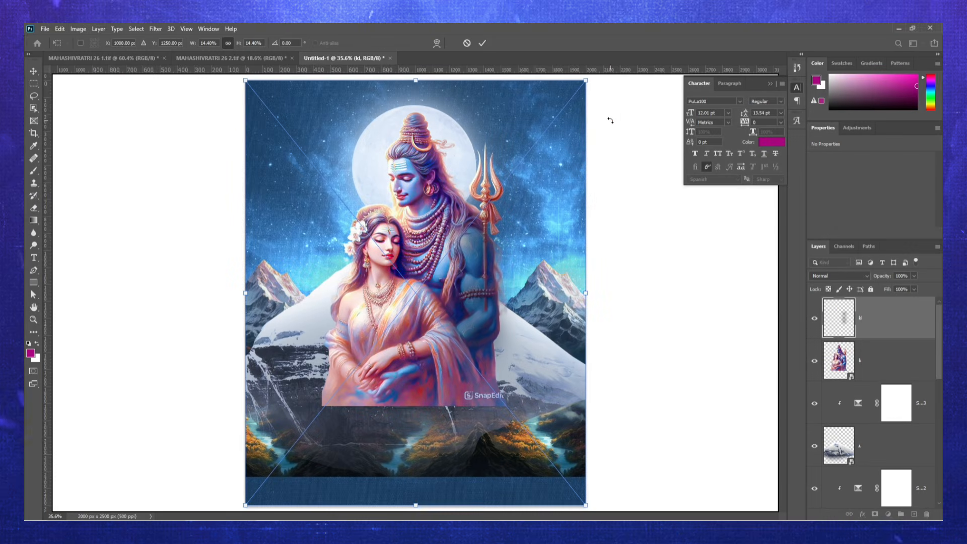
key(Return)
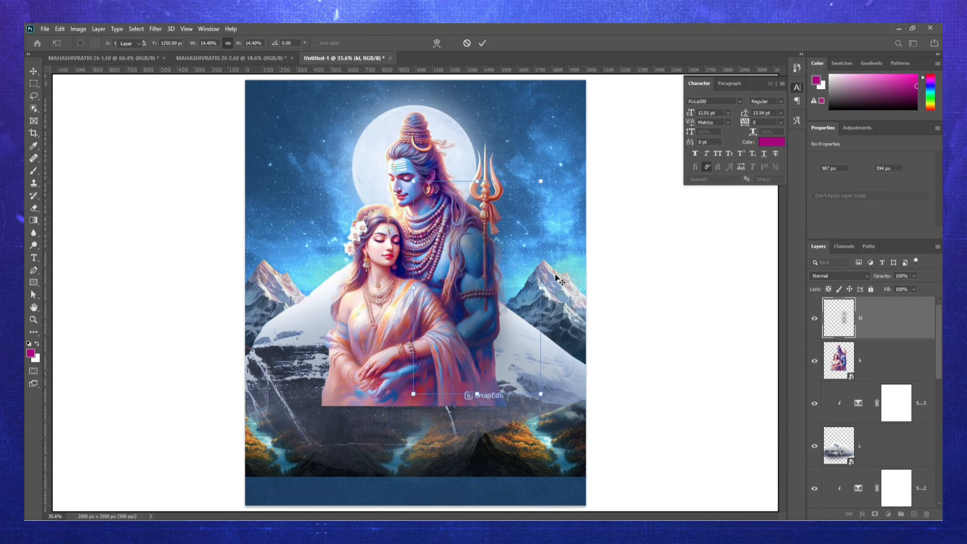
click(723, 273)
- Place the cyan circle image ew as an embedded top layer with Color Dodge blending and 47% Fill
click(44, 28)
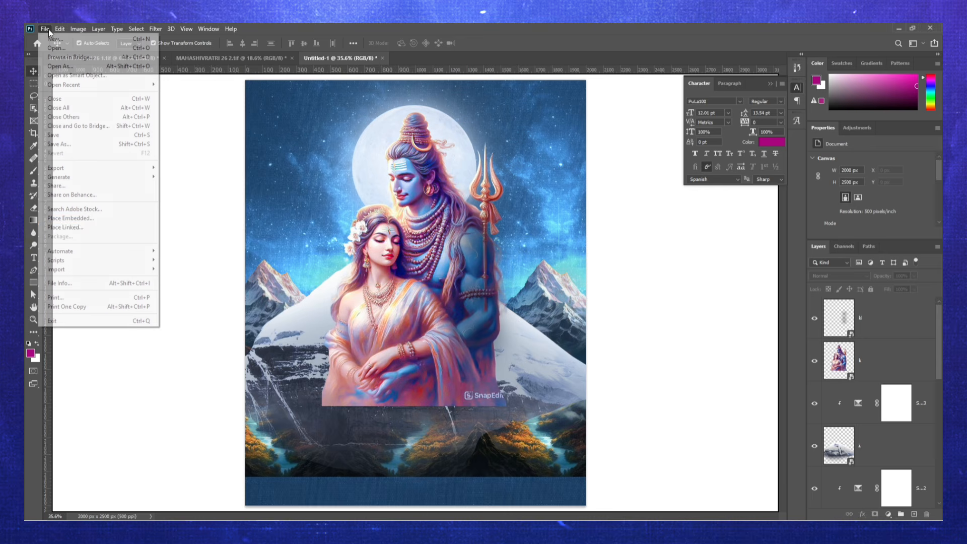
click(102, 228)
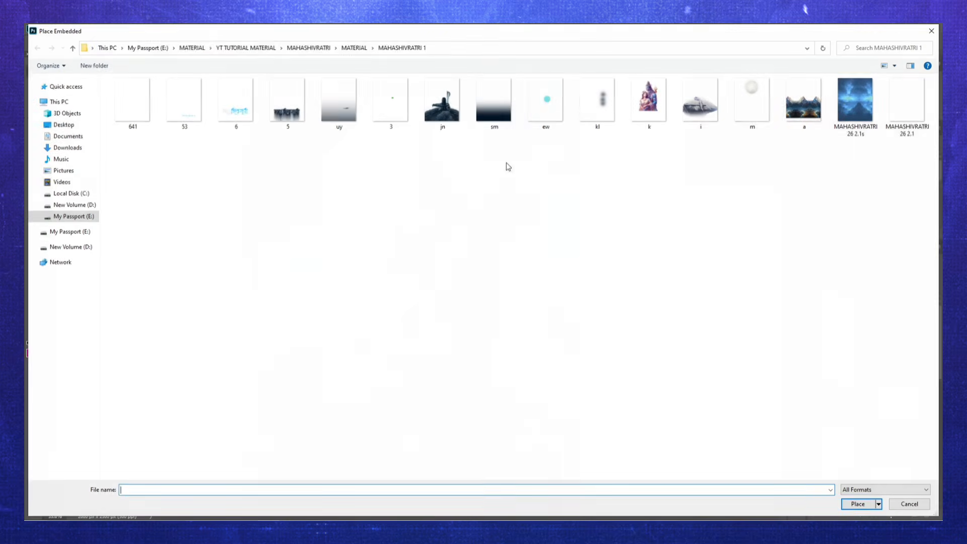
double_click(549, 113)
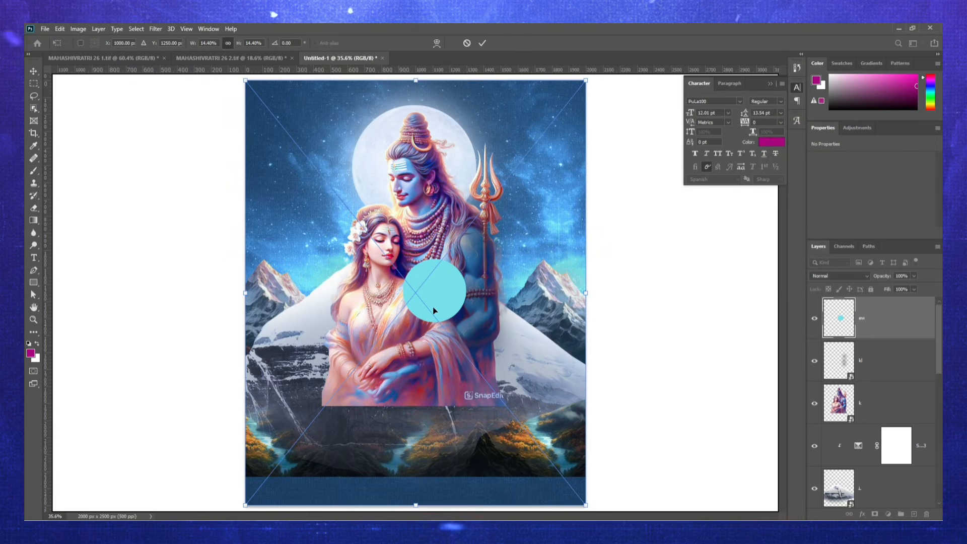
click(853, 276)
click(836, 362)
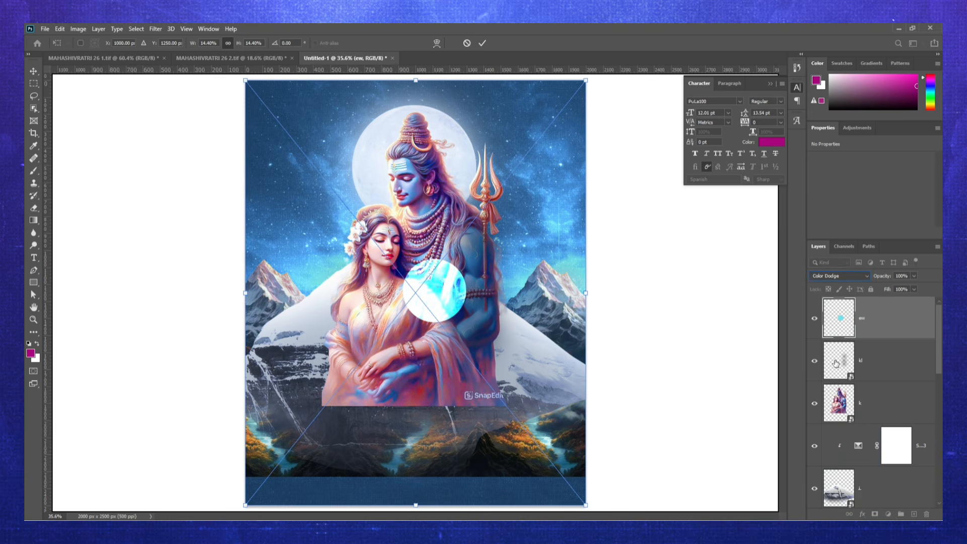
mouse_move(884, 302)
mouse_down()
mouse_move(872, 301)
mouse_move(894, 301)
mouse_up()
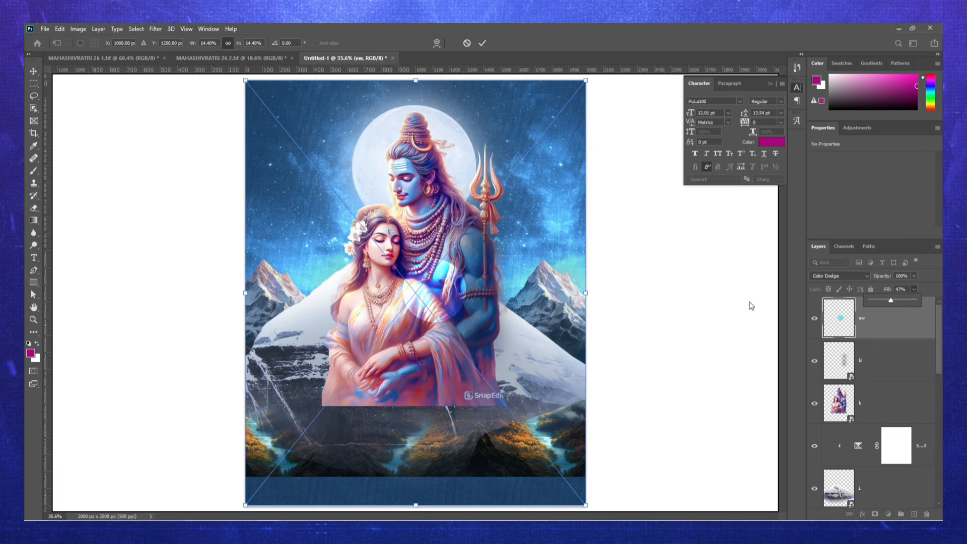
key(Return)
key(Return)
- Place the dark gradient image sm as an embedded layer on top at its default size, and hide that layer
click(45, 29)
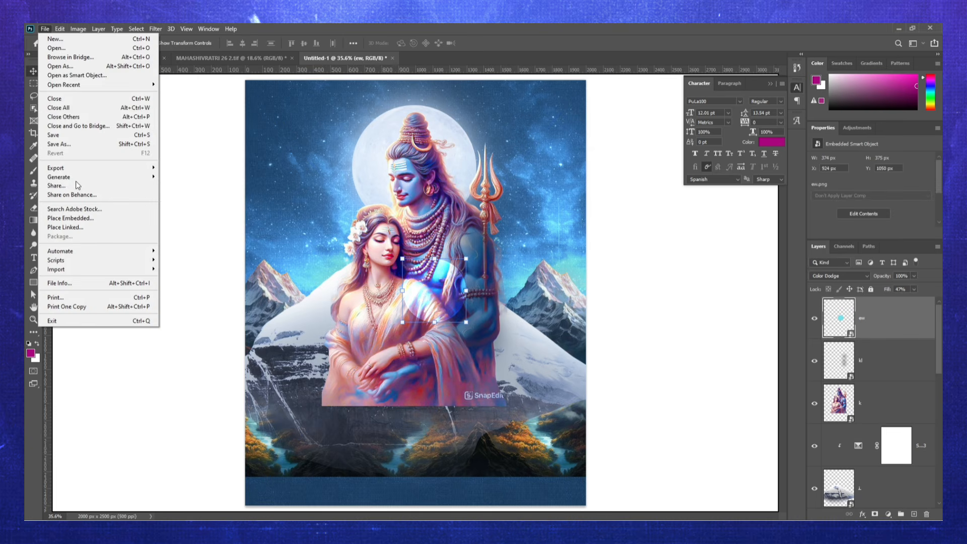
click(70, 217)
double_click(487, 110)
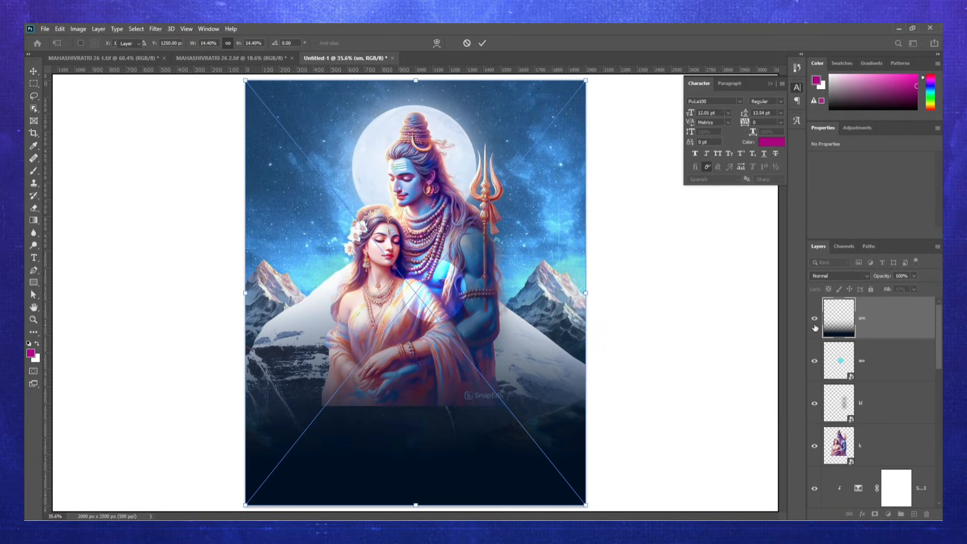
key(Return)
click(815, 323)
- Add a new empty layer above the sm layer and set the foreground colour to black, 000000
click(914, 514)
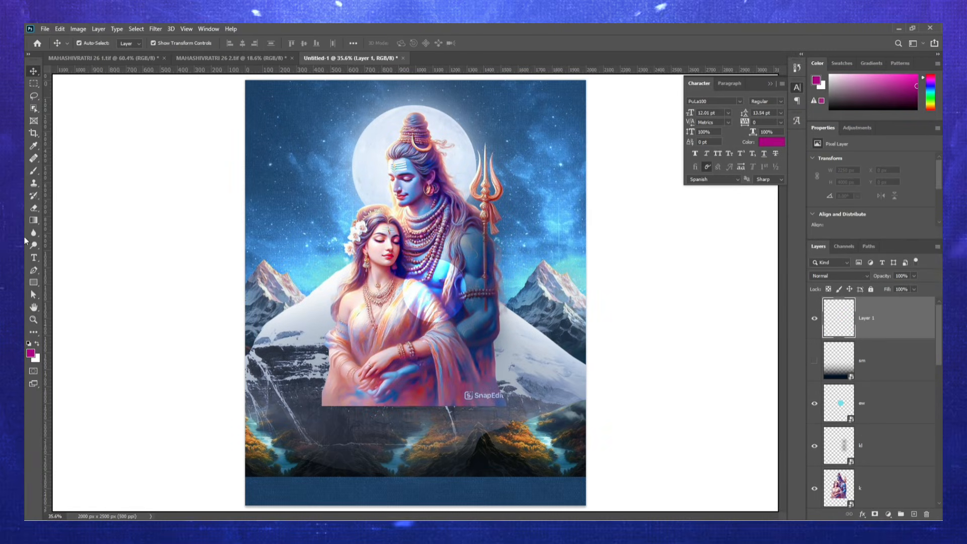
click(34, 220)
scroll(63, 228, down, 3)
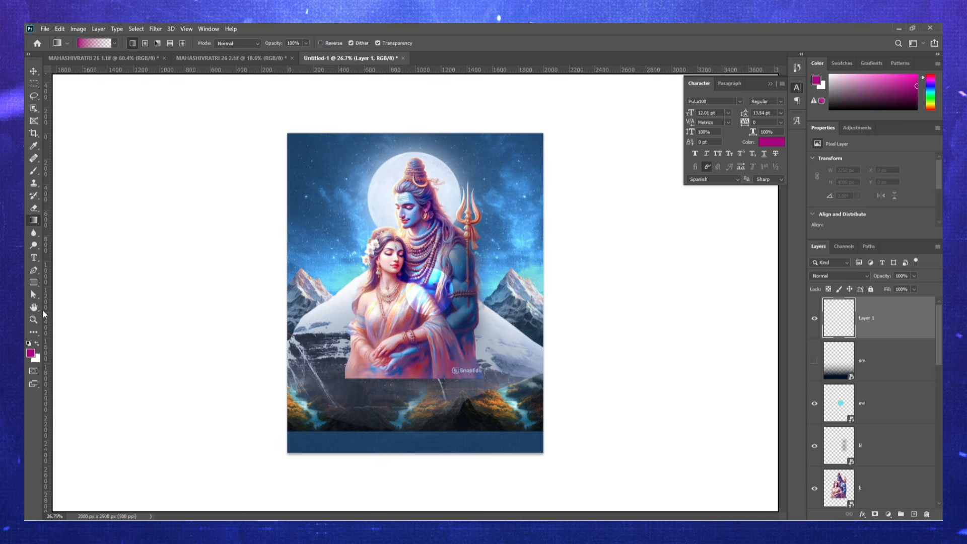
click(30, 353)
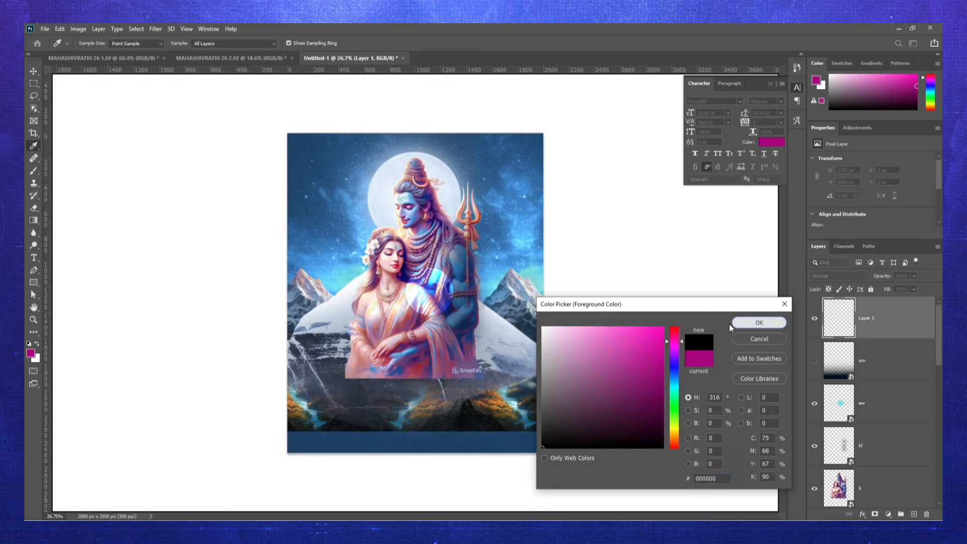
click(733, 324)
- Draw a black Foreground to Transparent gradient upward from the poster's lower edge on the new layer
click(100, 43)
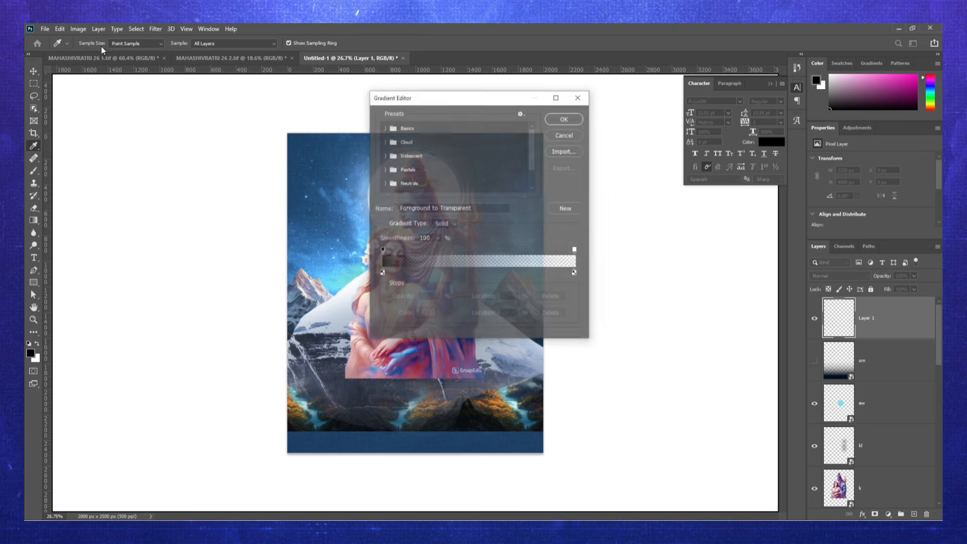
click(386, 130)
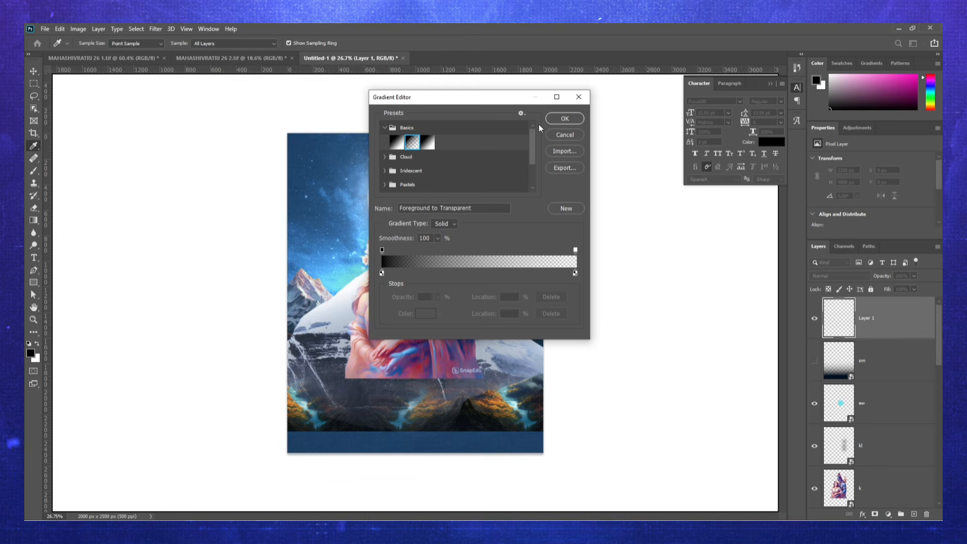
click(556, 121)
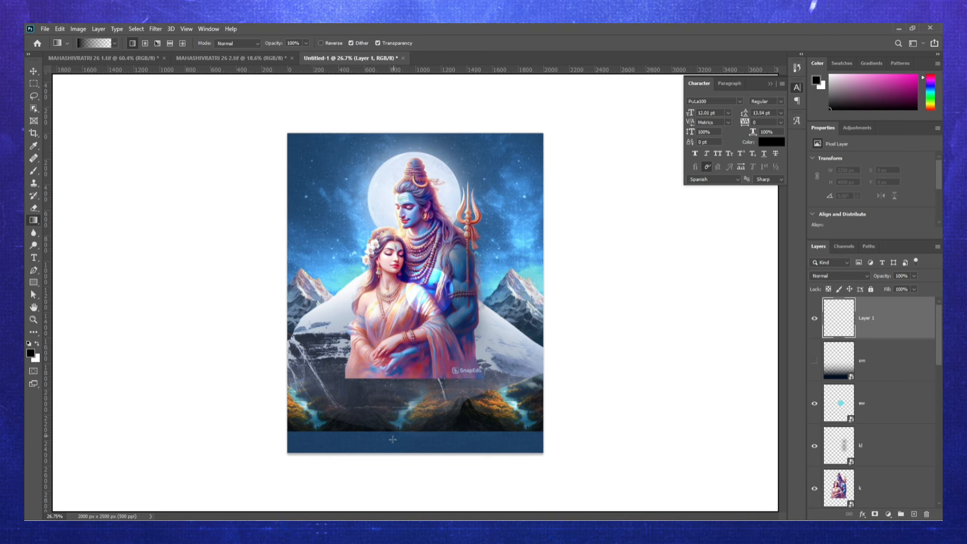
drag(402, 396, 403, 395)
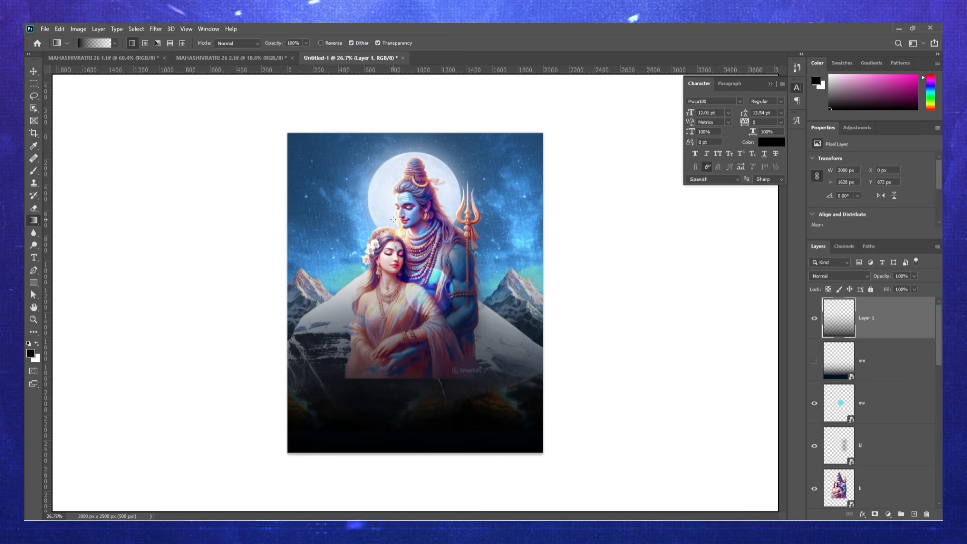
- Delete the trial black gradient layer and make the sm gradient layer visible again
key(Delete)
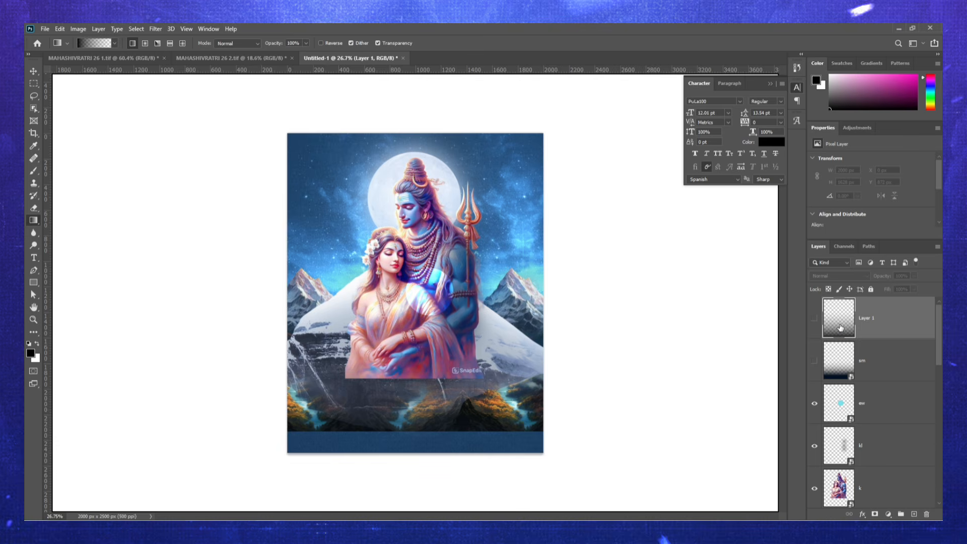
click(816, 320)
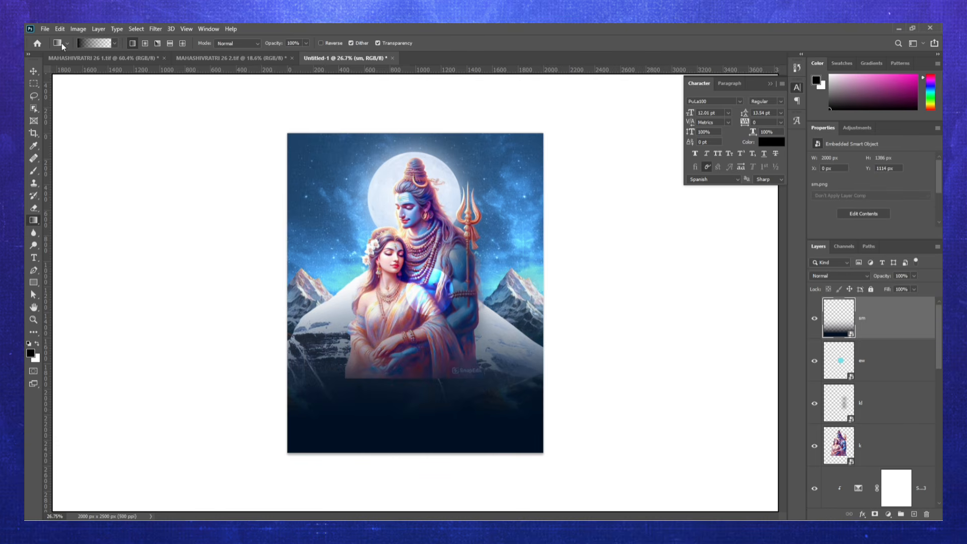
- Place the Shivling, cobra and rock image jn as an embedded layer above sm at its default size and position
click(44, 29)
click(66, 218)
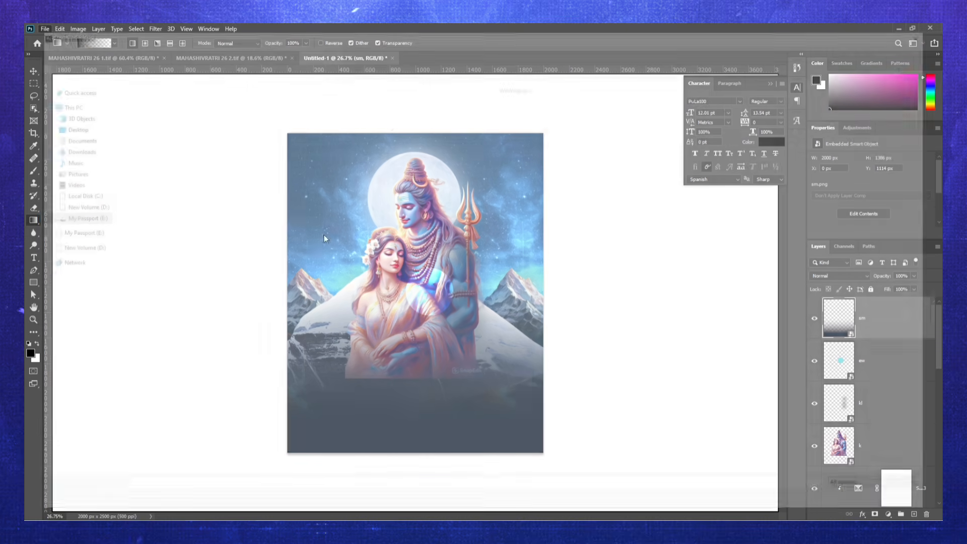
double_click(459, 108)
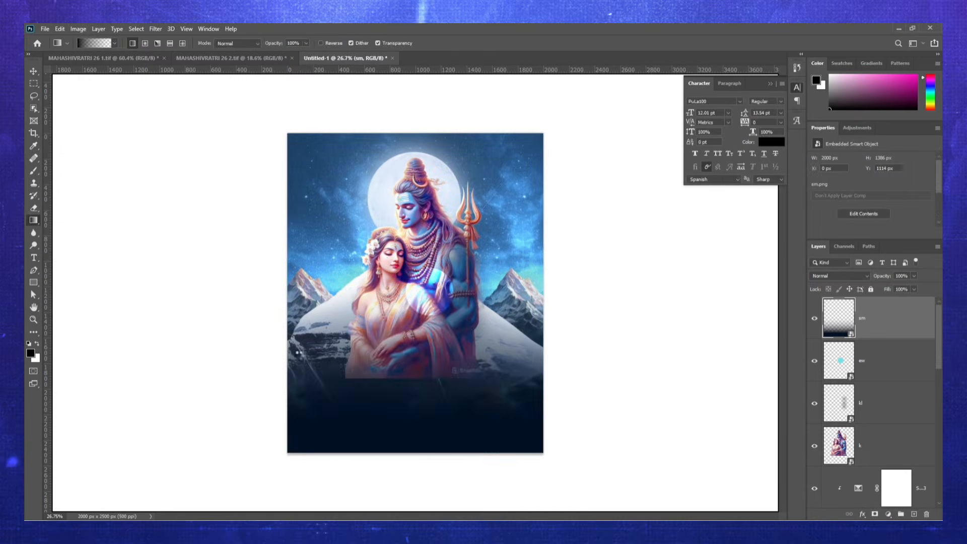
key(Return)
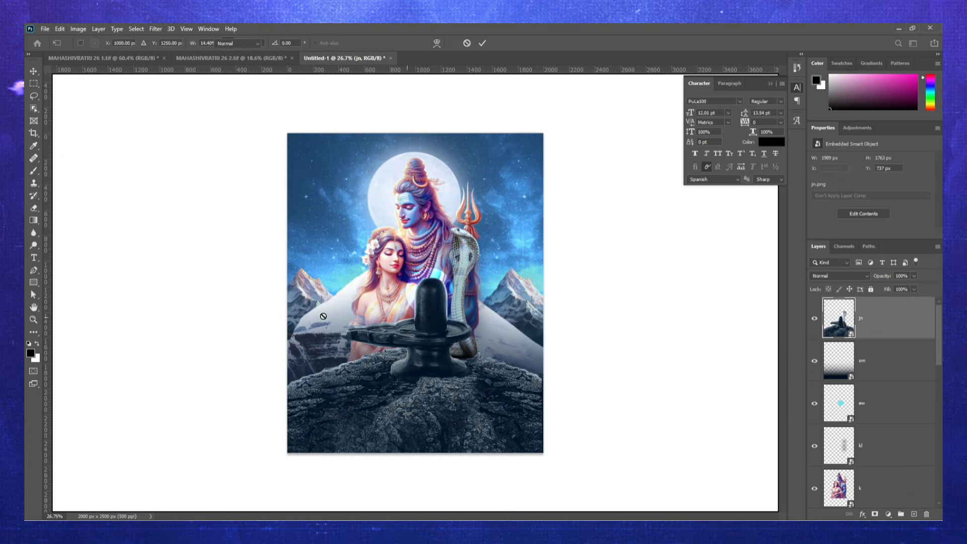
key(g)
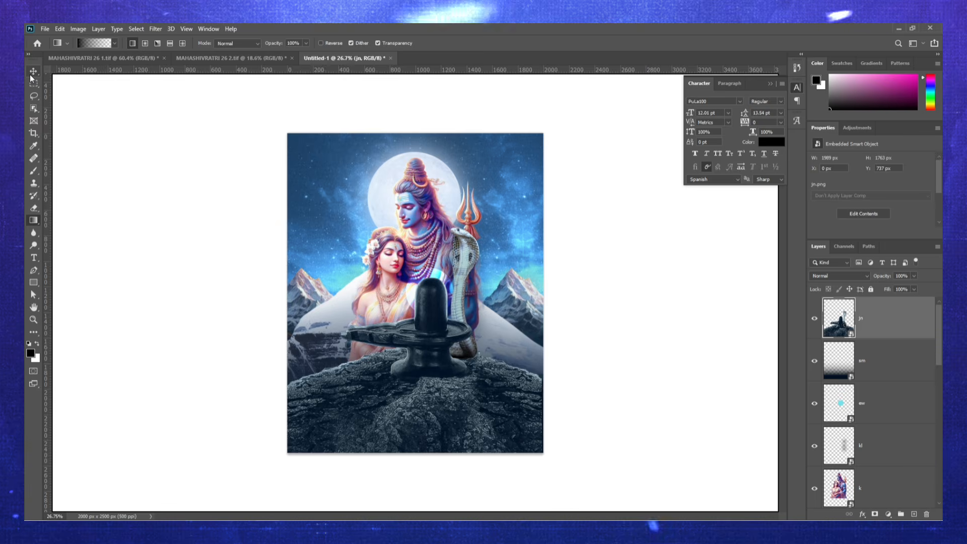
key(ctrl+0)
- Place the green leaf image 3 as an embedded layer above jn, keeping its default position on the Shivling
click(45, 29)
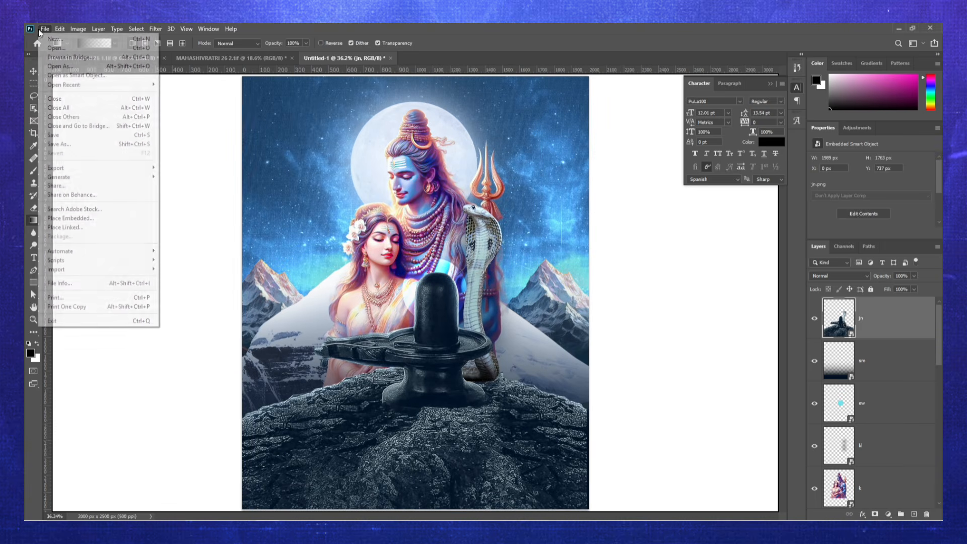
click(95, 222)
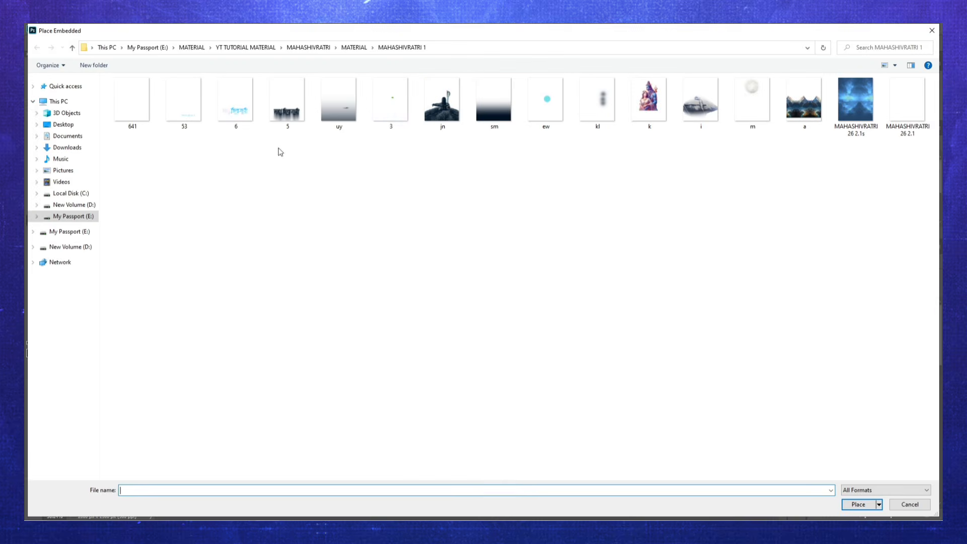
double_click(398, 99)
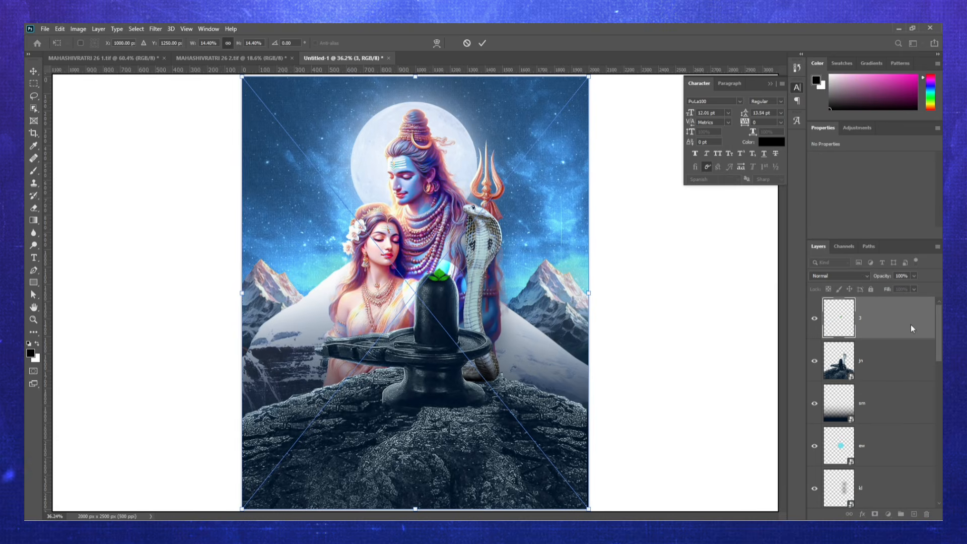
- Place the dark shading image uy as an embedded layer above the leaf at its default size and position
click(45, 29)
click(96, 218)
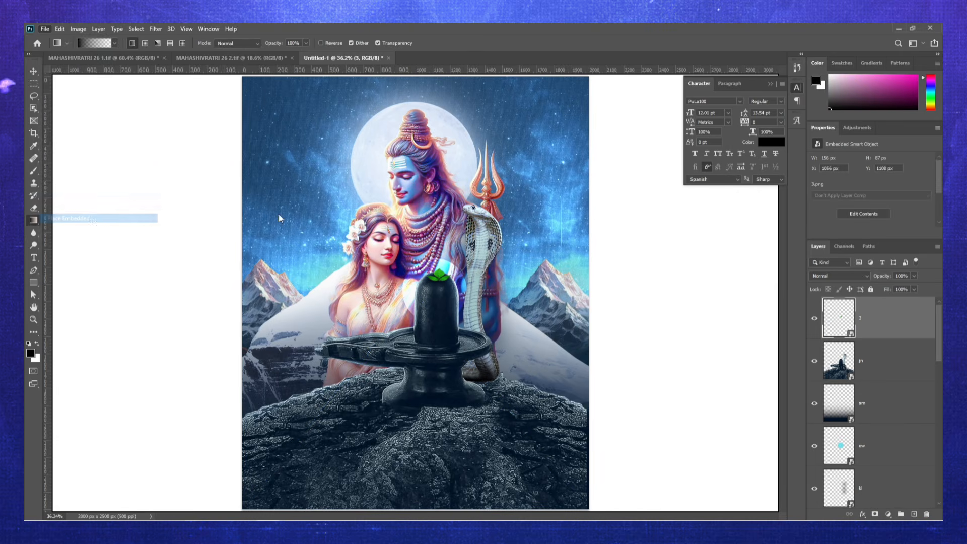
double_click(339, 103)
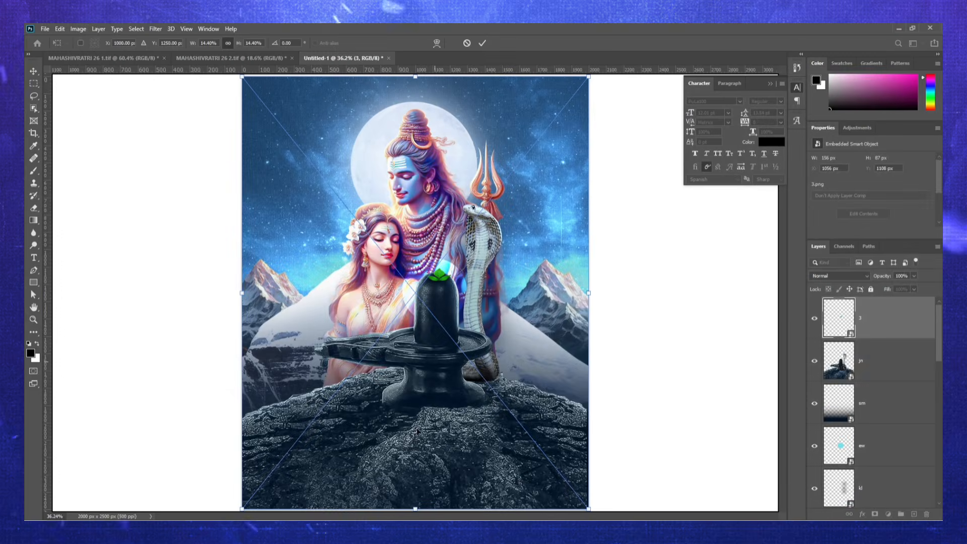
key(Return)
key(g)
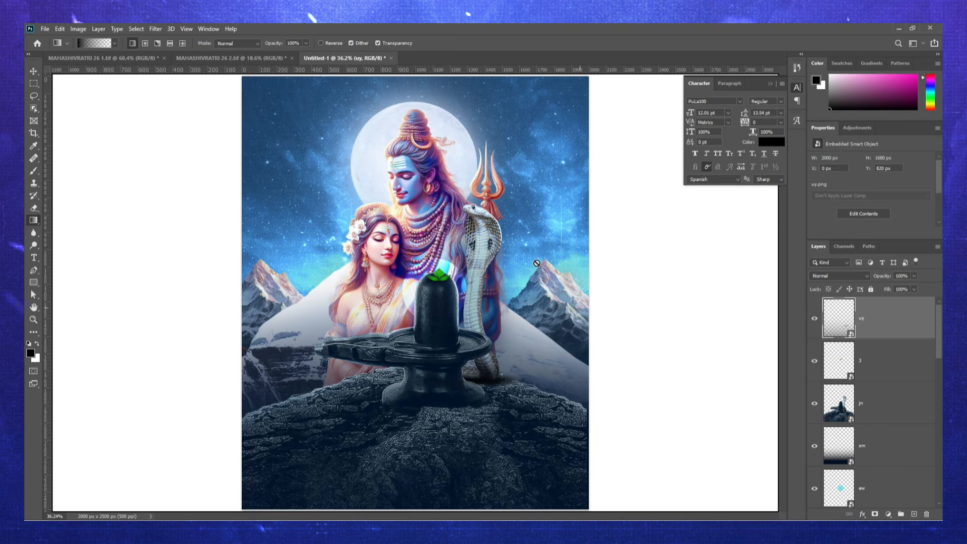
- Place the dark title shadow image 5 as an embedded layer above uy at its default size and position
click(43, 31)
click(95, 217)
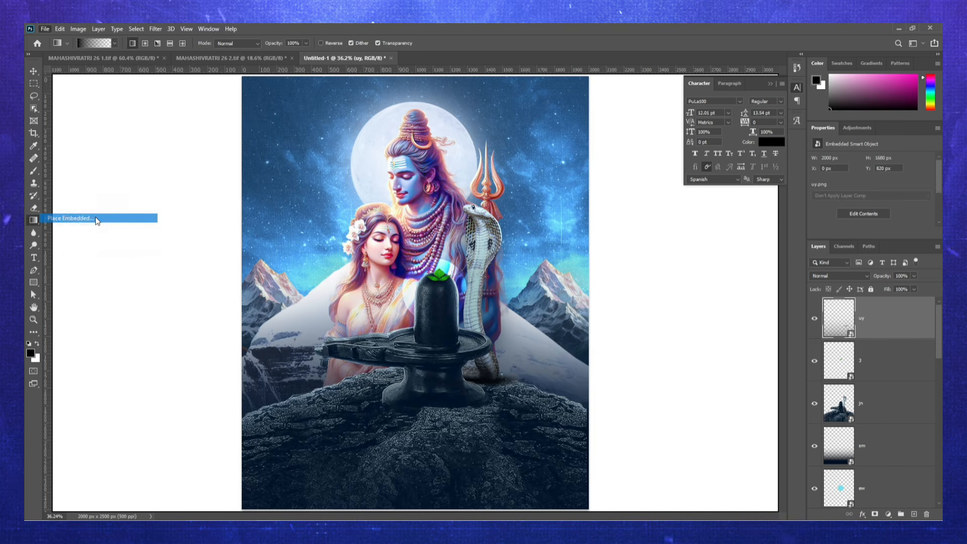
double_click(289, 116)
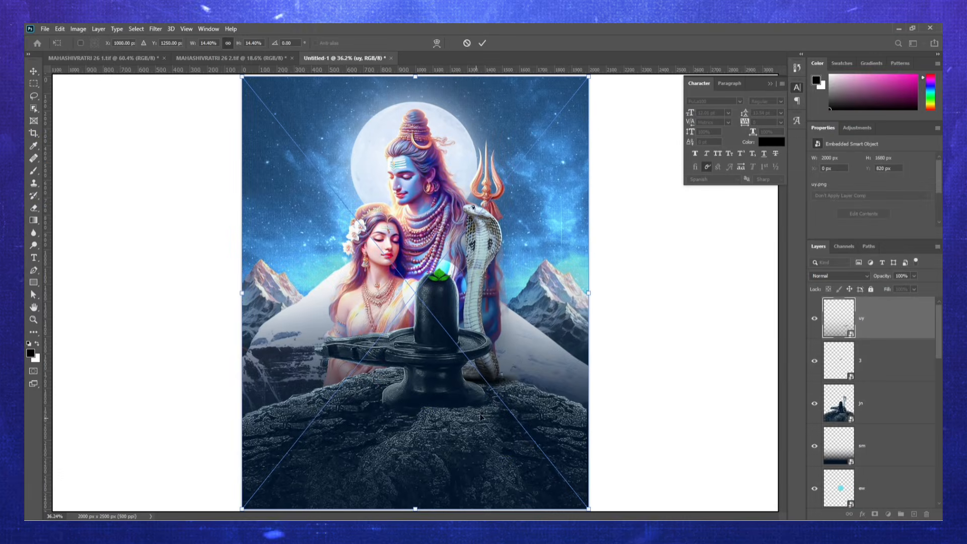
key(Return)
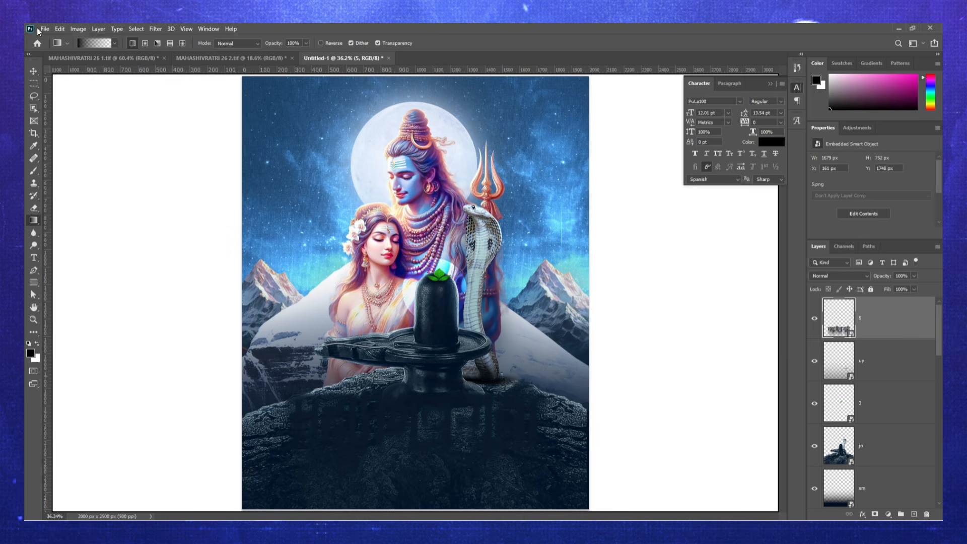
- Place the white and blue महाशिवरात्री title image 6 as an embedded layer above the title shadow at its default size
click(44, 29)
click(96, 218)
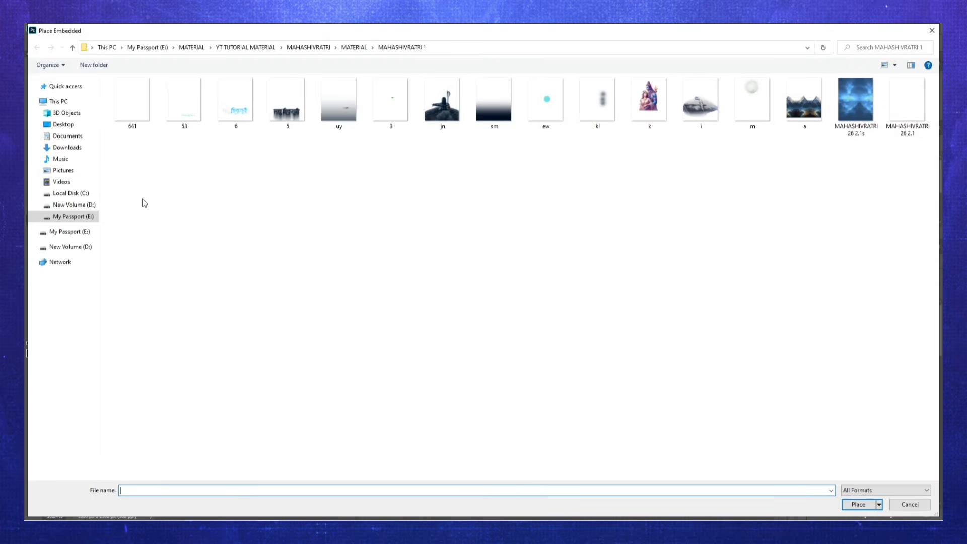
double_click(241, 108)
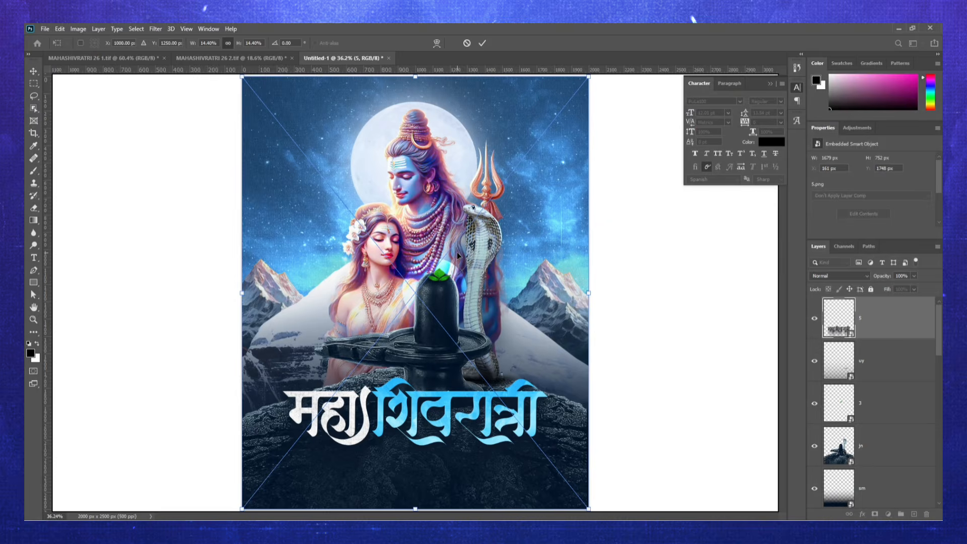
key(Return)
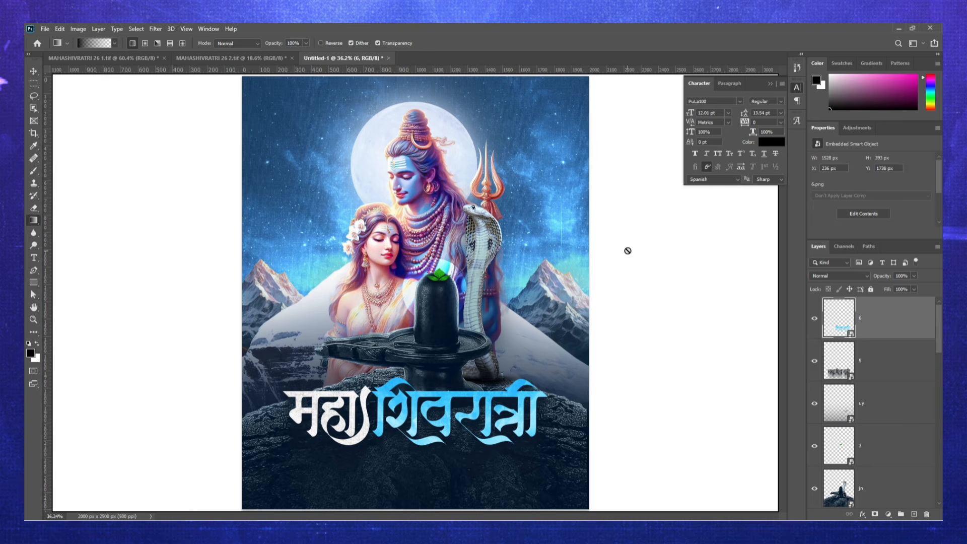
- Place the greeting line image 53 as an embedded layer on top, keeping its default position below the title
click(45, 29)
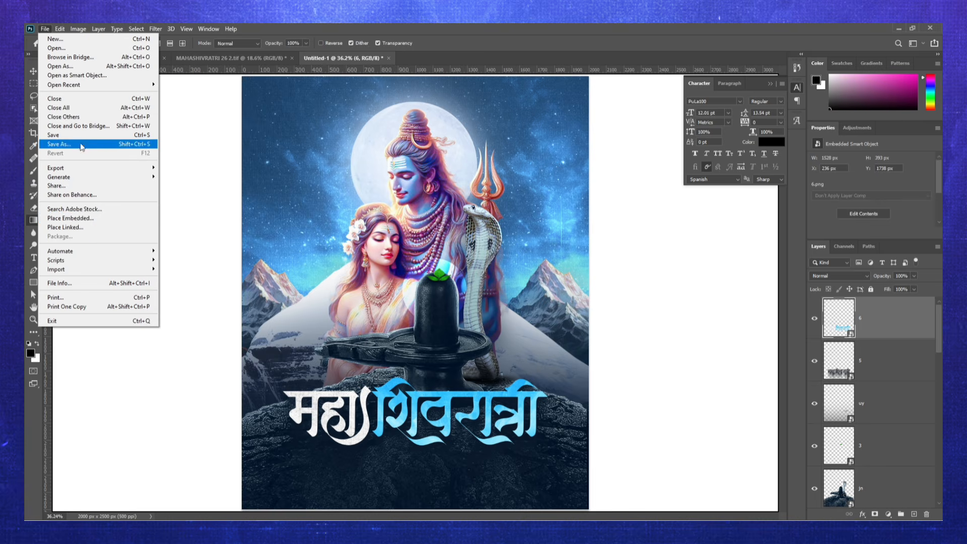
click(85, 221)
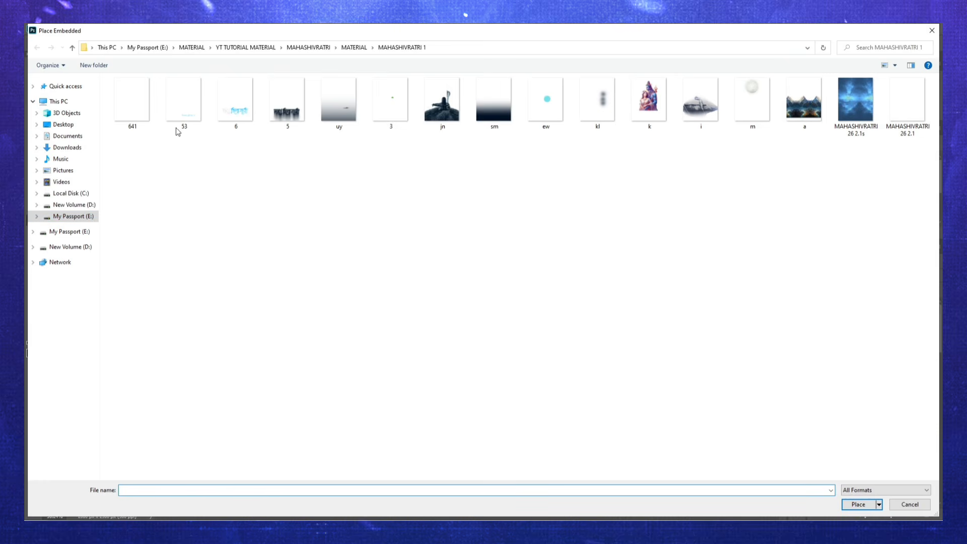
double_click(202, 104)
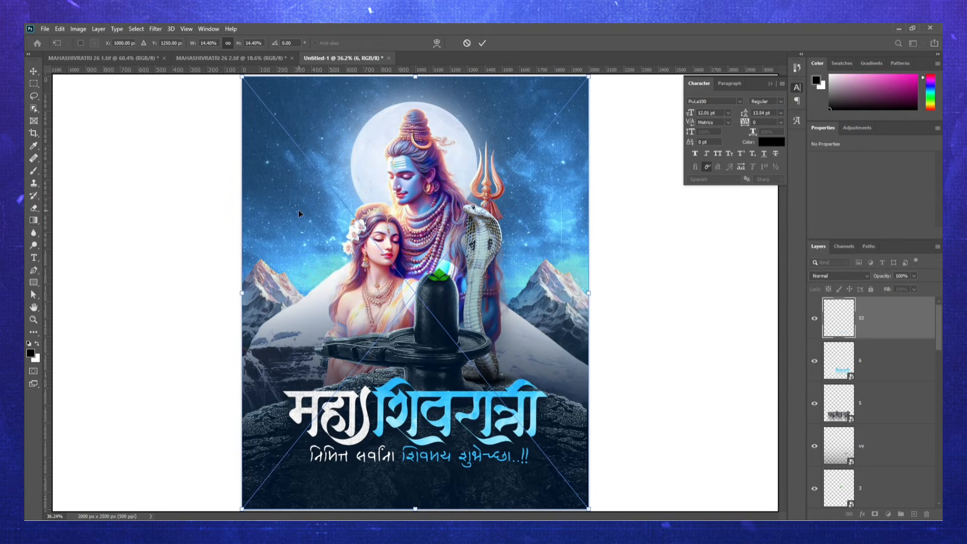
key(Return)
key(g)
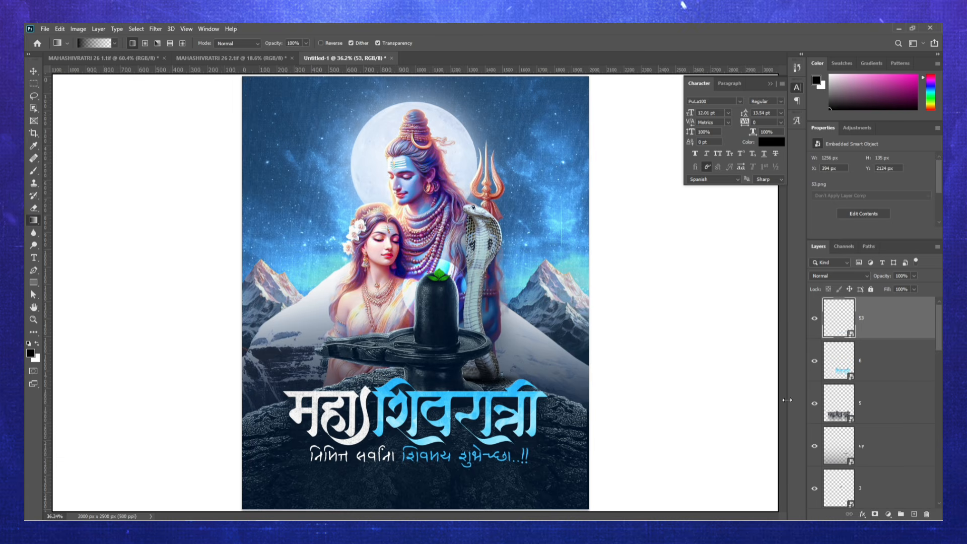
- Place the Sanskrit mantra image 641 as an embedded top layer, keeping its default position above the moon
click(50, 29)
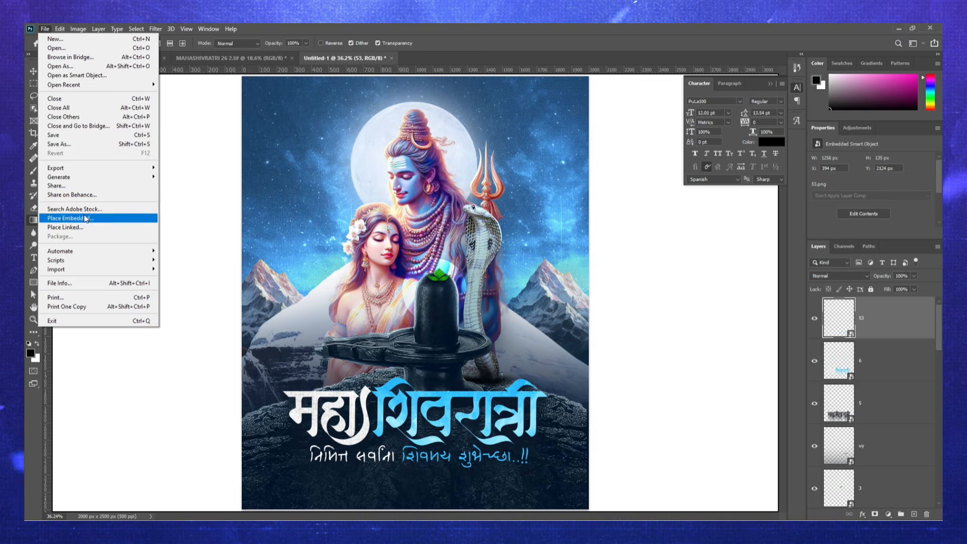
click(82, 216)
double_click(132, 99)
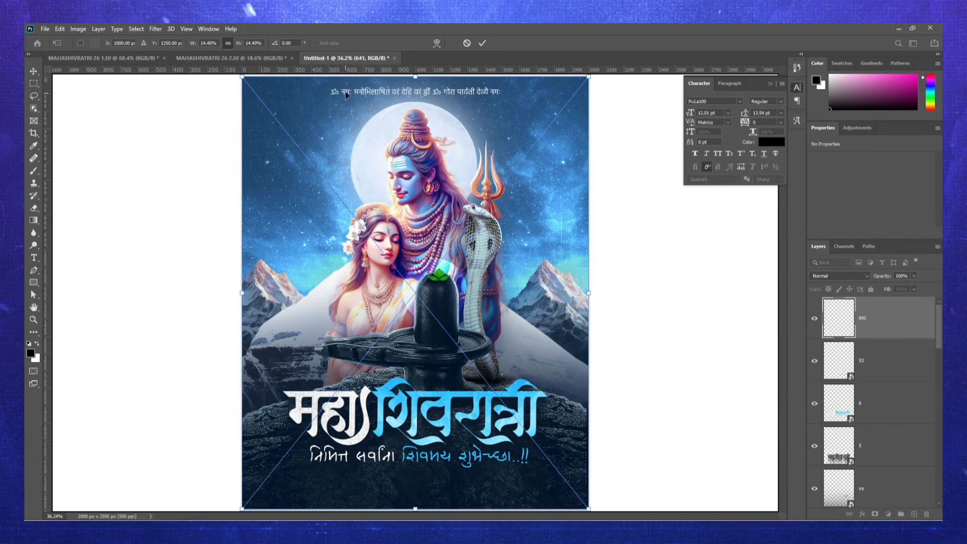
key(Return)
key(g)
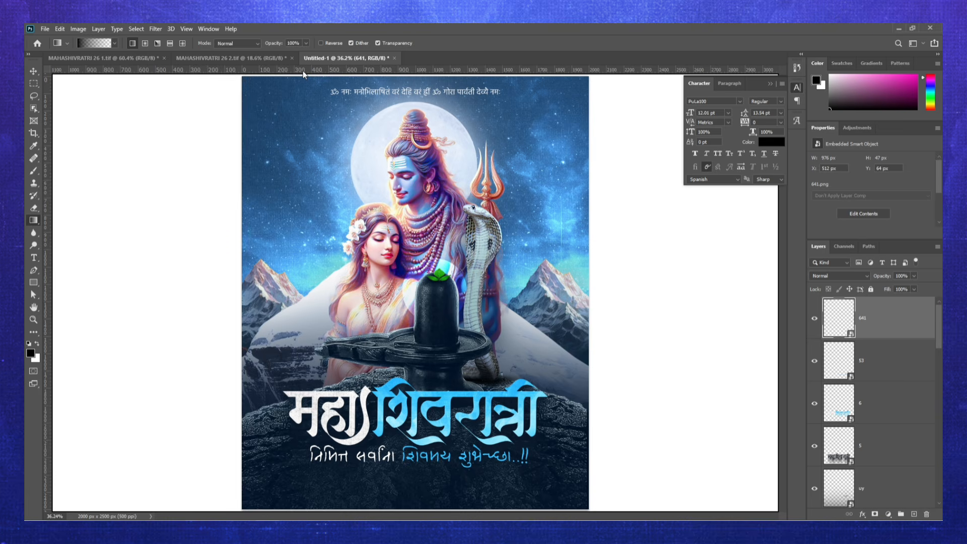
- Add a Color Balance adjustment layer on top with midtones Cyan-Red -19, Magenta-Green -10 and Yellow-Blue +9
click(888, 515)
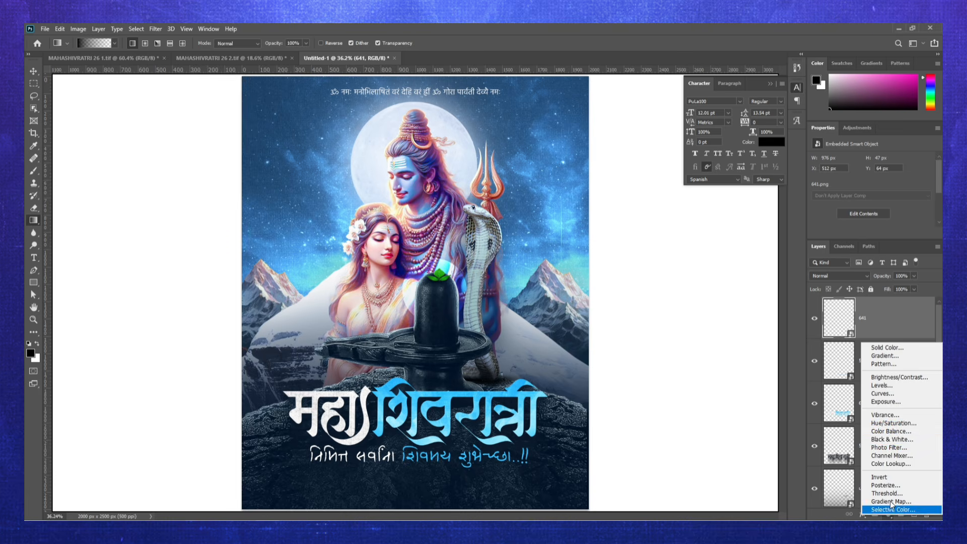
click(891, 431)
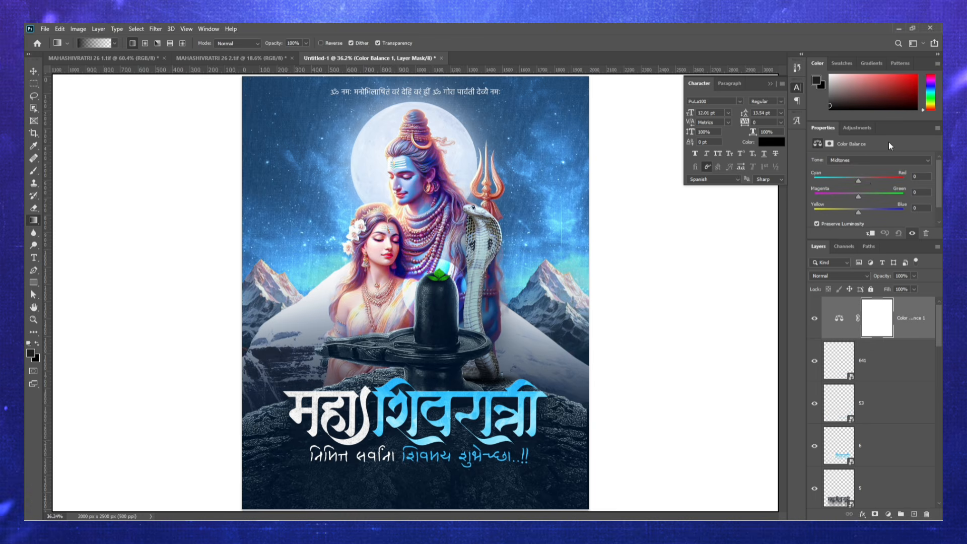
drag(858, 179, 863, 213)
- Add a Vibrance adjustment layer above the Color Balance layer with Vibrance at +35
click(888, 514)
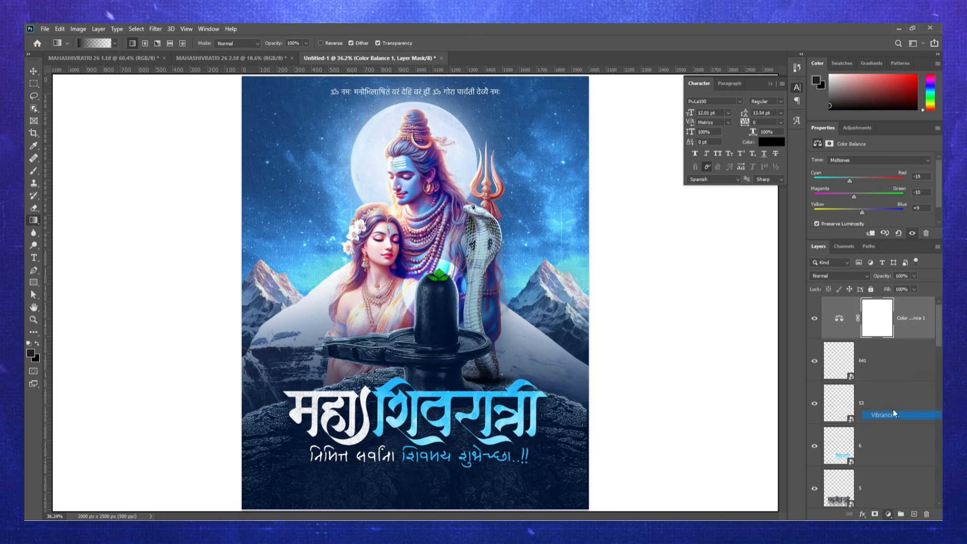
click(892, 415)
click(890, 170)
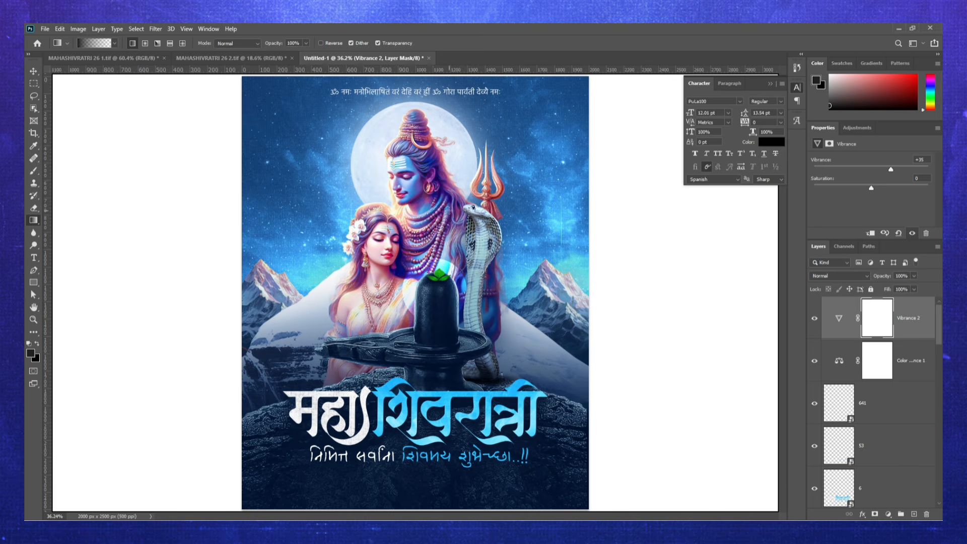
- Create a new white RGB document 9 inches wide and 16 inches high at 200 pixels per inch
click(43, 30)
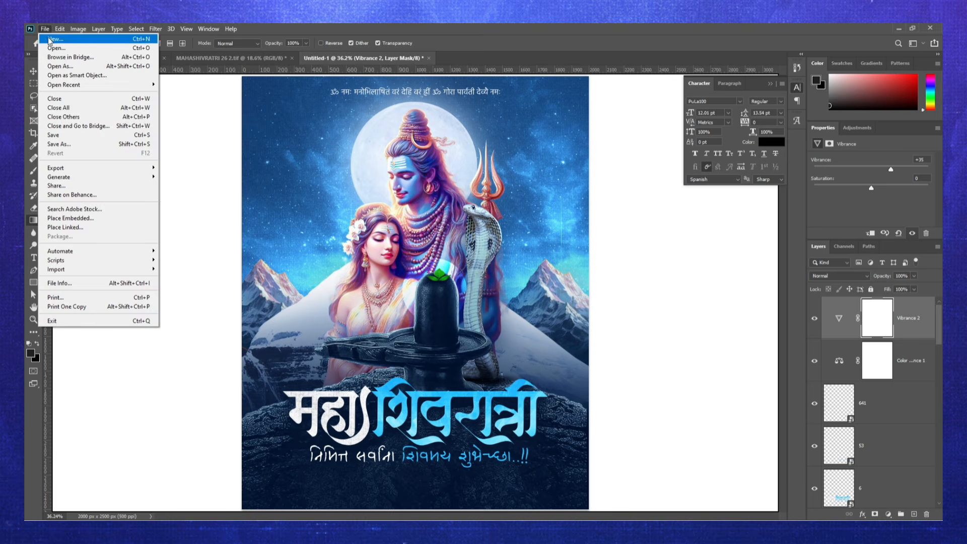
click(53, 38)
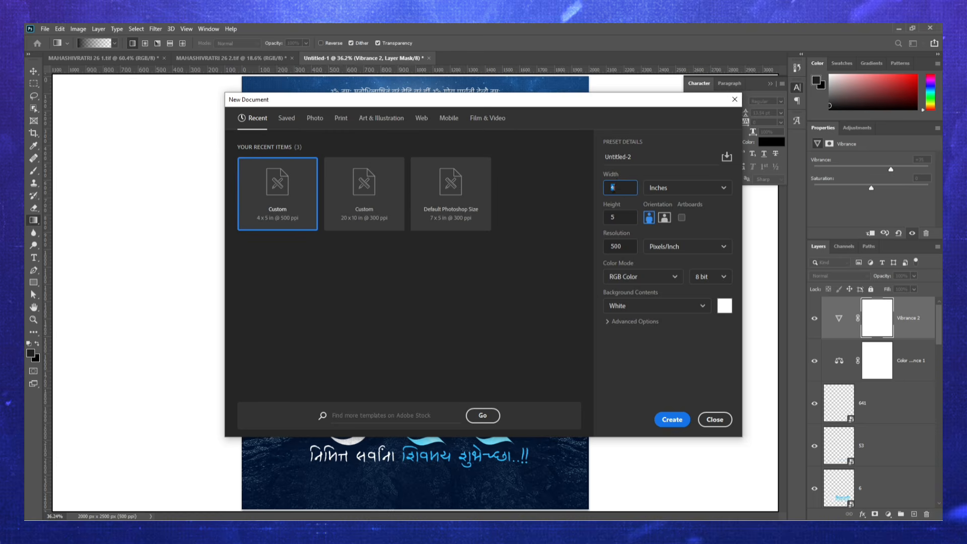
double_click(617, 184)
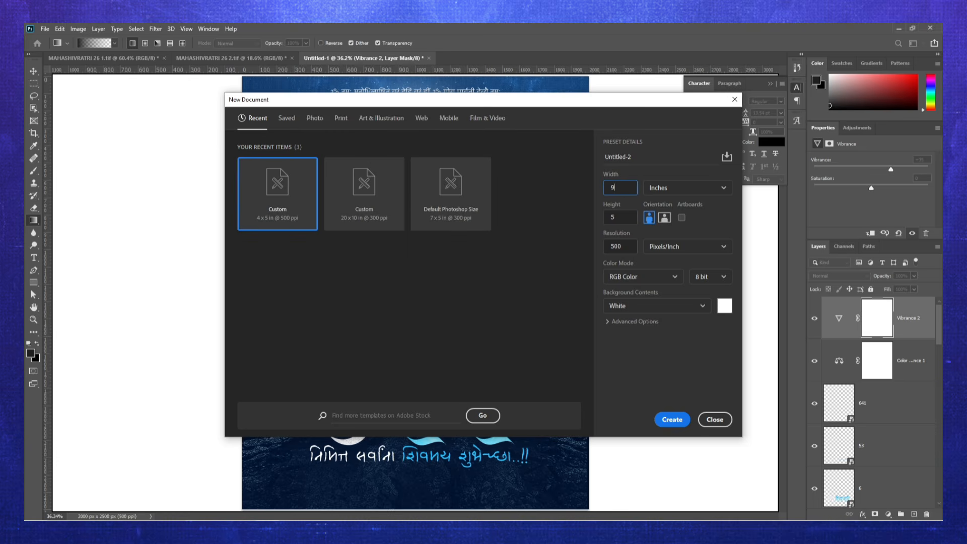
double_click(618, 218)
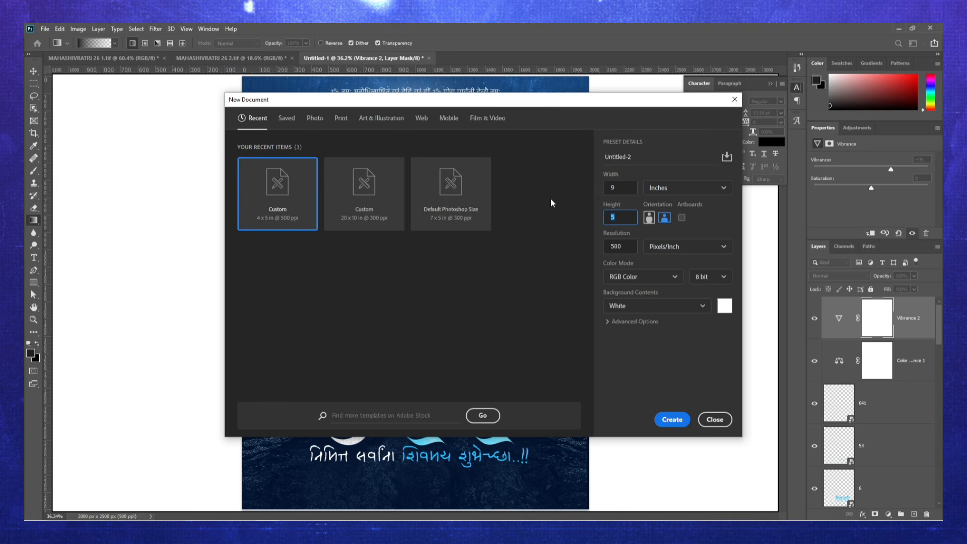
text(16)
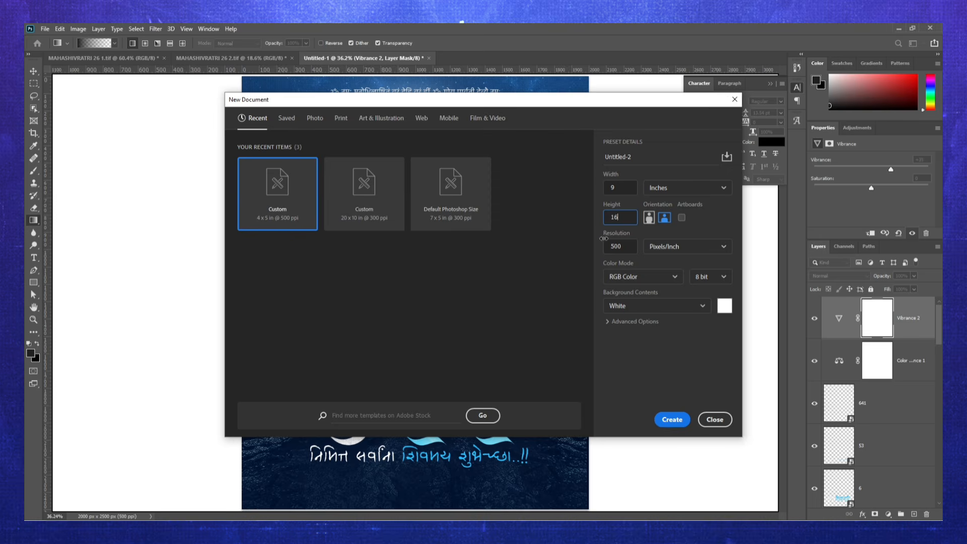
key(Tab)
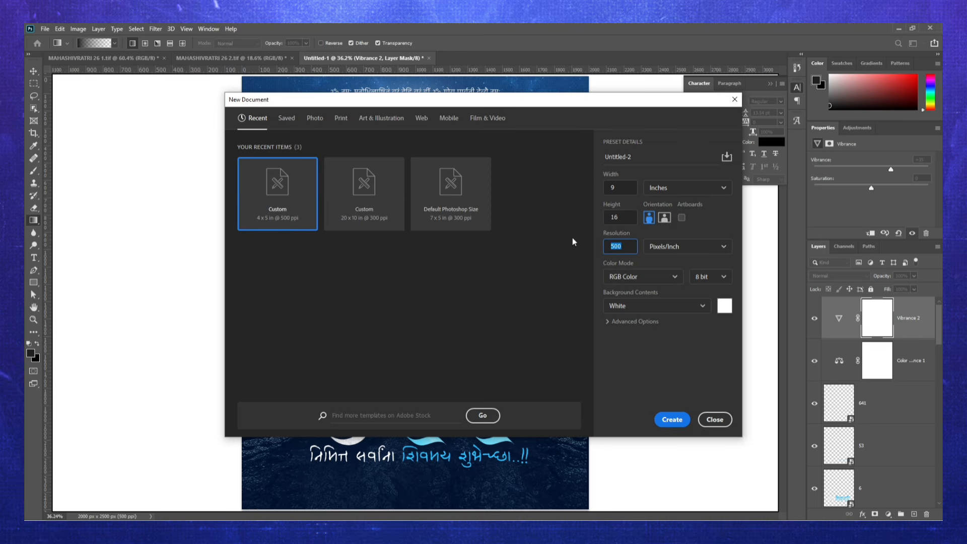
text(200)
click(673, 419)
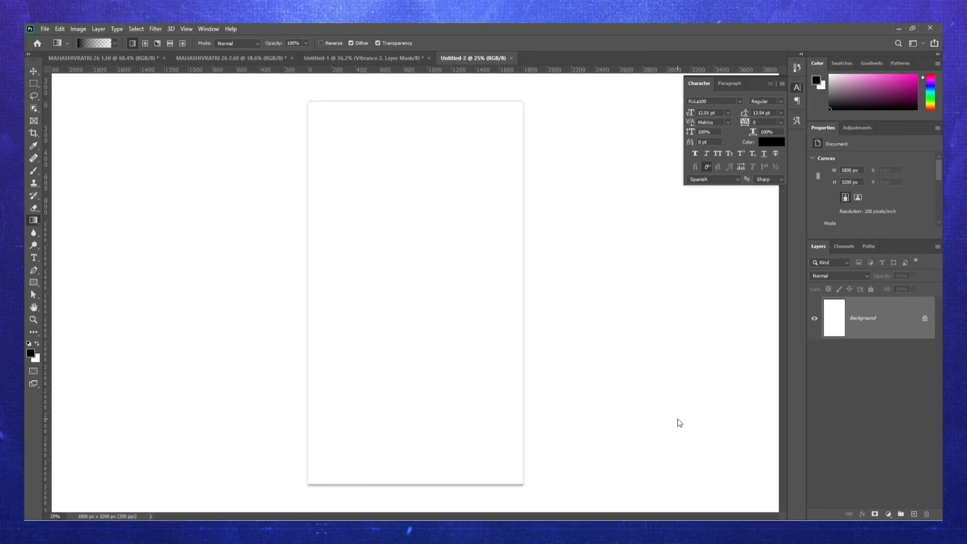
- Browse to the MAHASHIVRATRI 2 material folder for an embedded placement and group its files by date
click(43, 26)
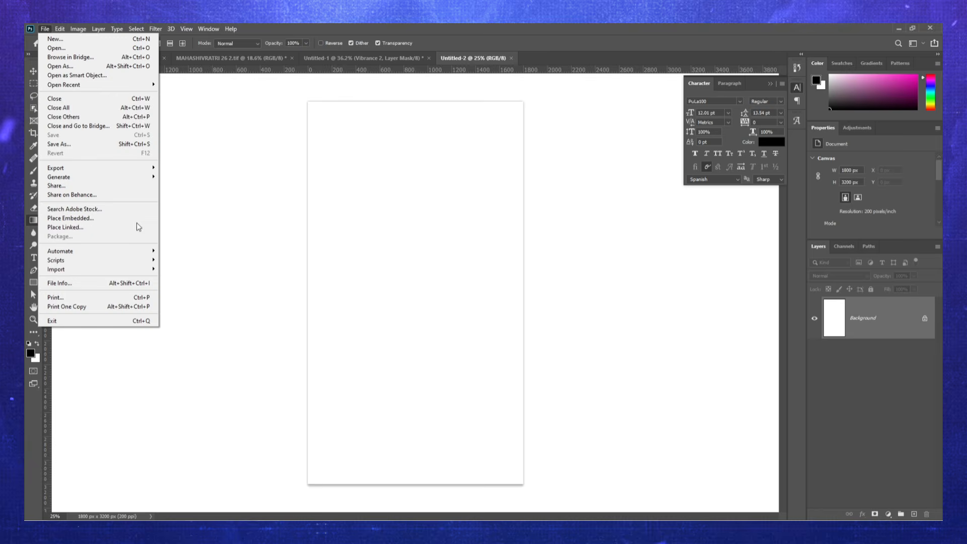
click(118, 223)
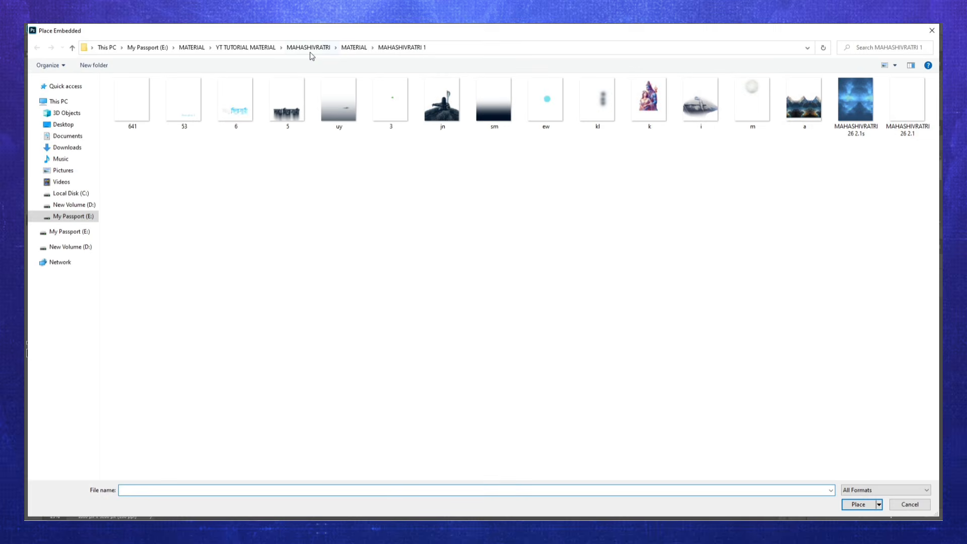
click(349, 49)
double_click(298, 97)
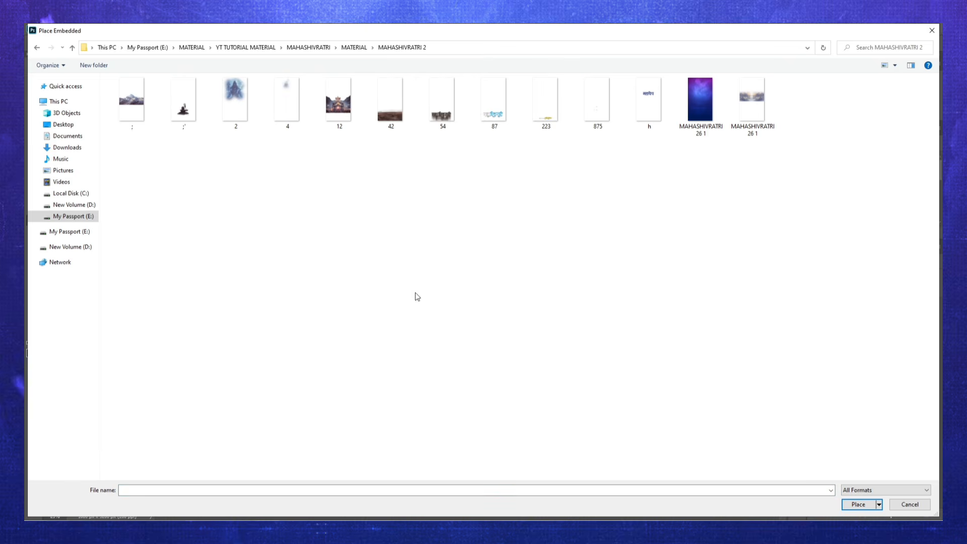
right_click(309, 293)
mouse_move(351, 320)
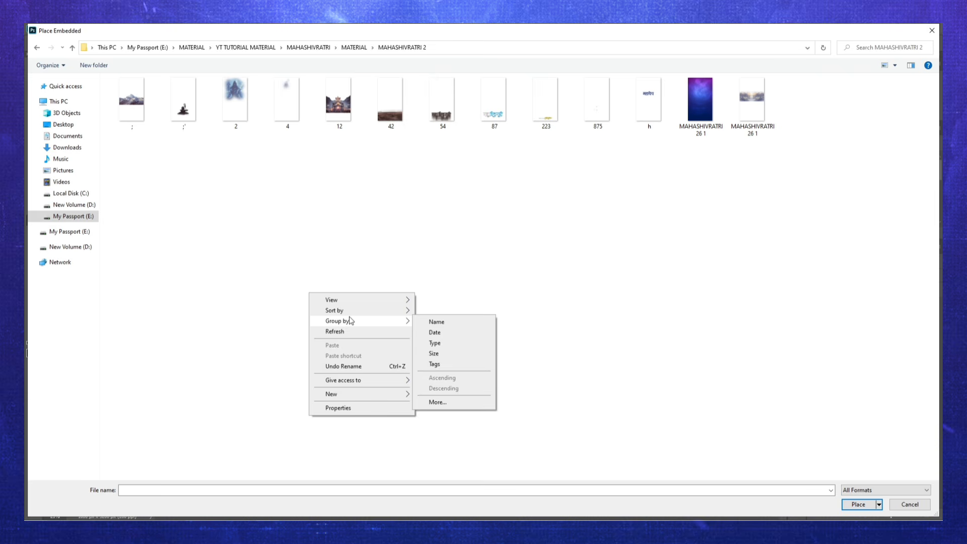
click(434, 332)
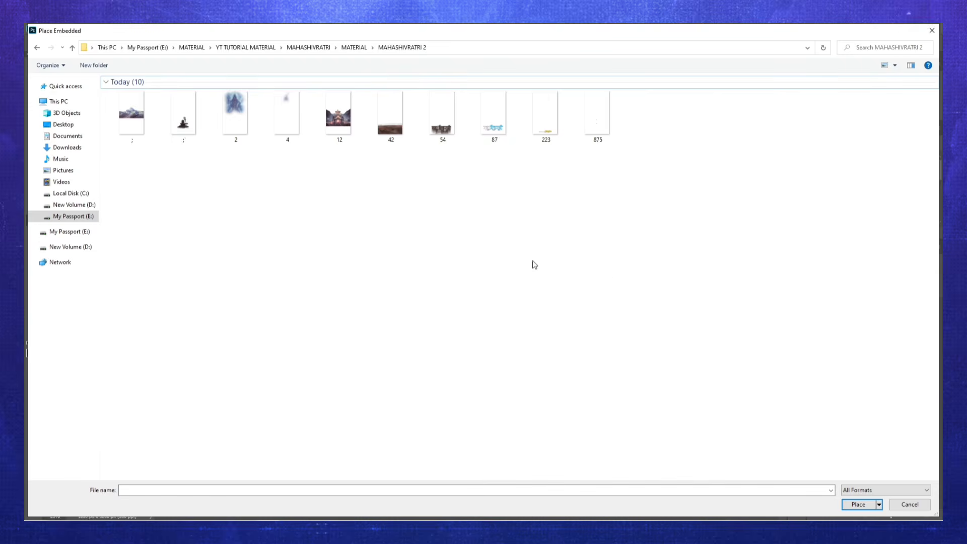
- Place the purple and blue sky image MAHASHIVRATRI 26 1 as an embedded layer filling the canvas at its default size
double_click(751, 116)
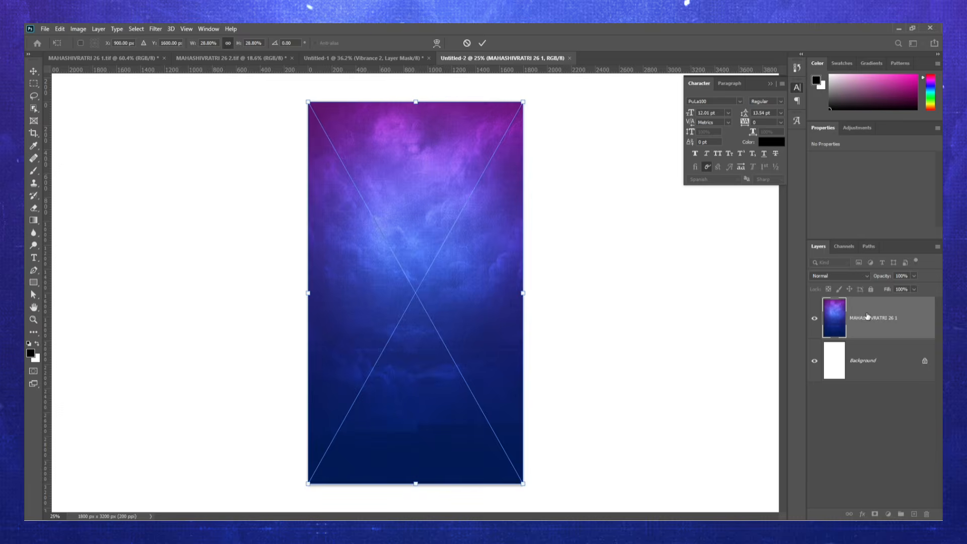
key(Return)
key(g)
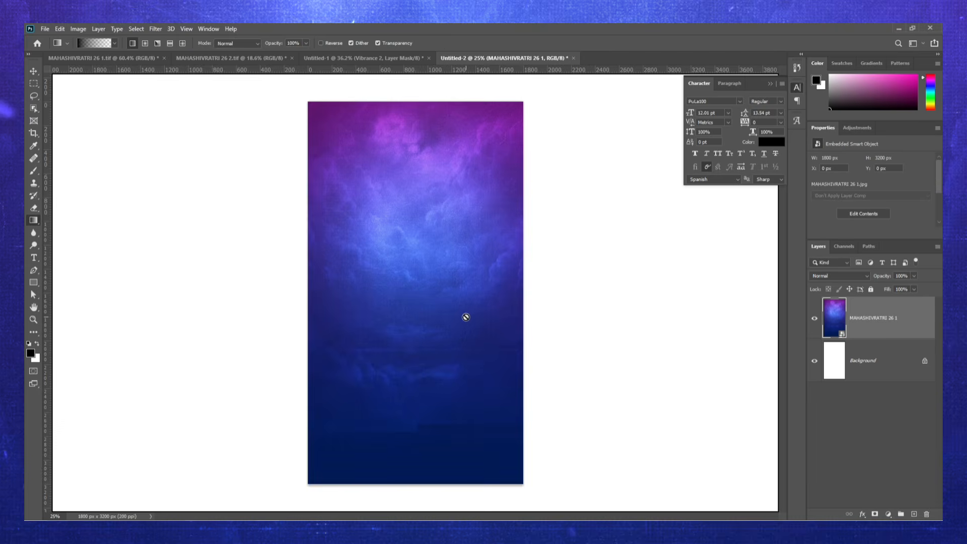
- Place the cloudy mountains image MAHASHIVRATRI 26 1 as an embedded layer above the sky, keeping its default position
click(46, 29)
click(75, 222)
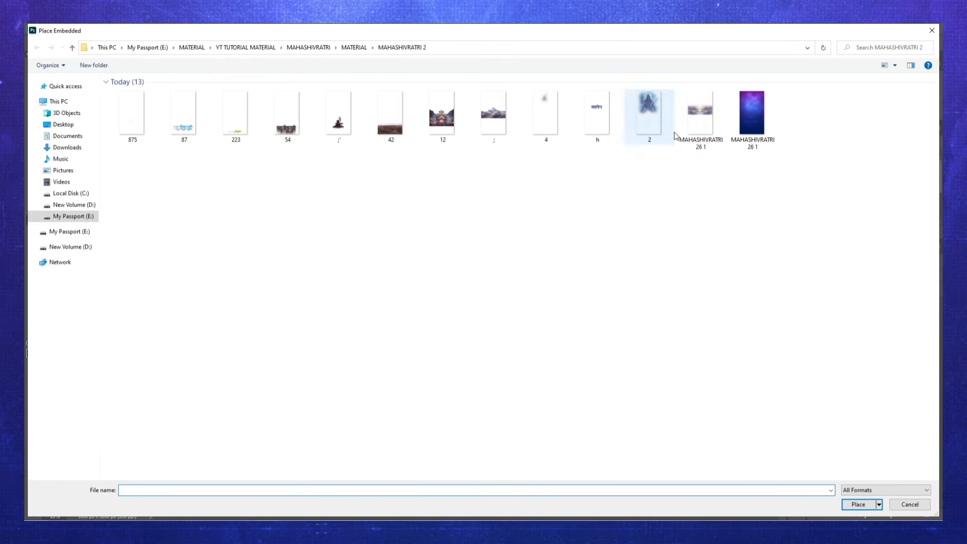
double_click(700, 115)
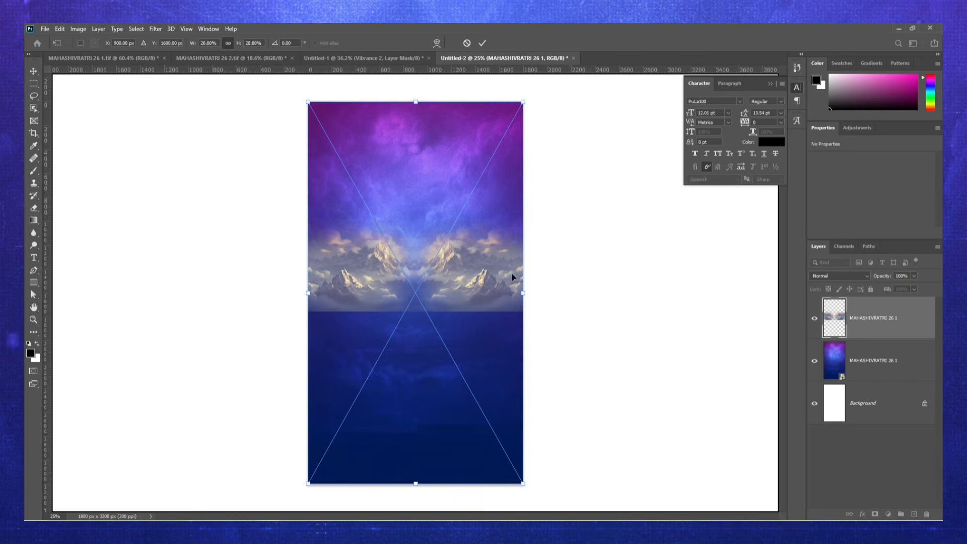
key(Return)
key(g)
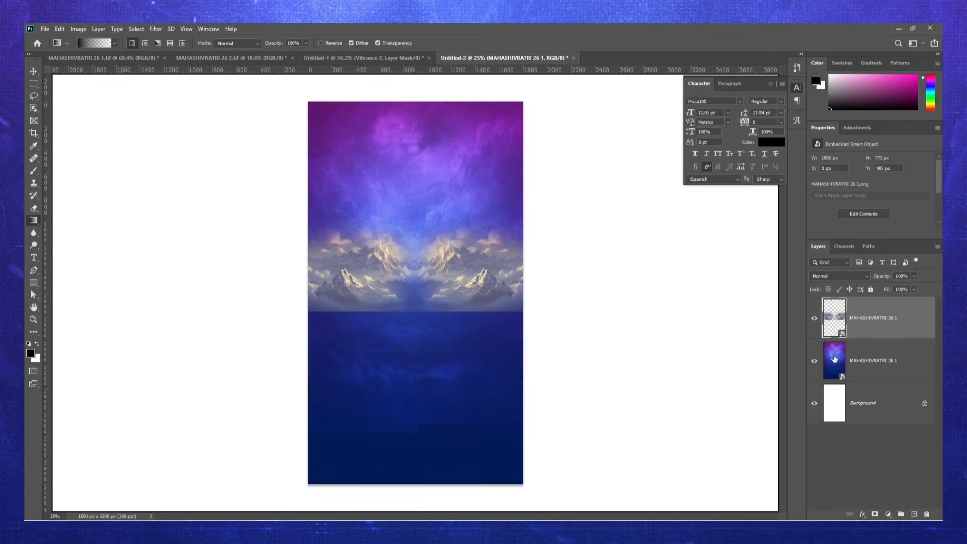
- Clip a Selective Color adjustment to the mountains with Whites at Cyan -24, Magenta +1, Yellow -100 and Black +29
click(893, 513)
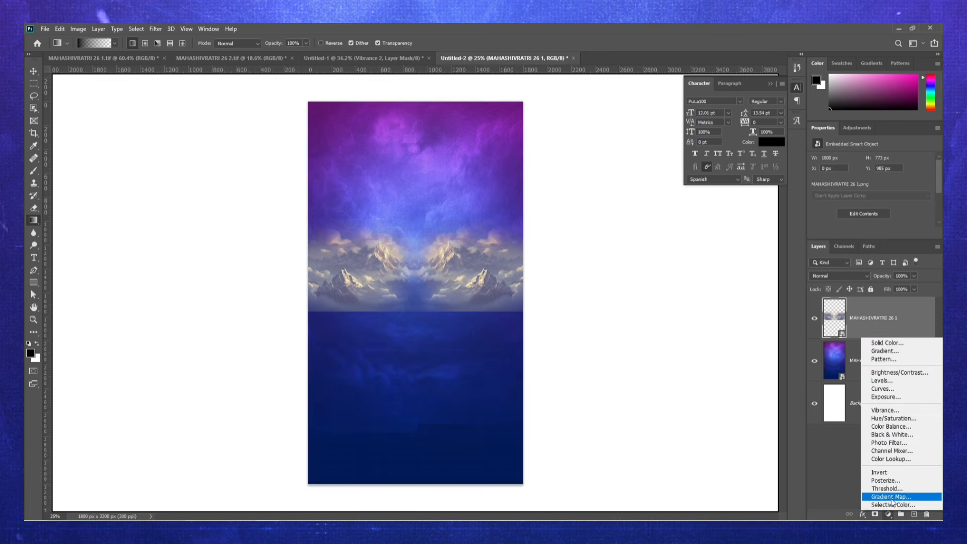
click(891, 505)
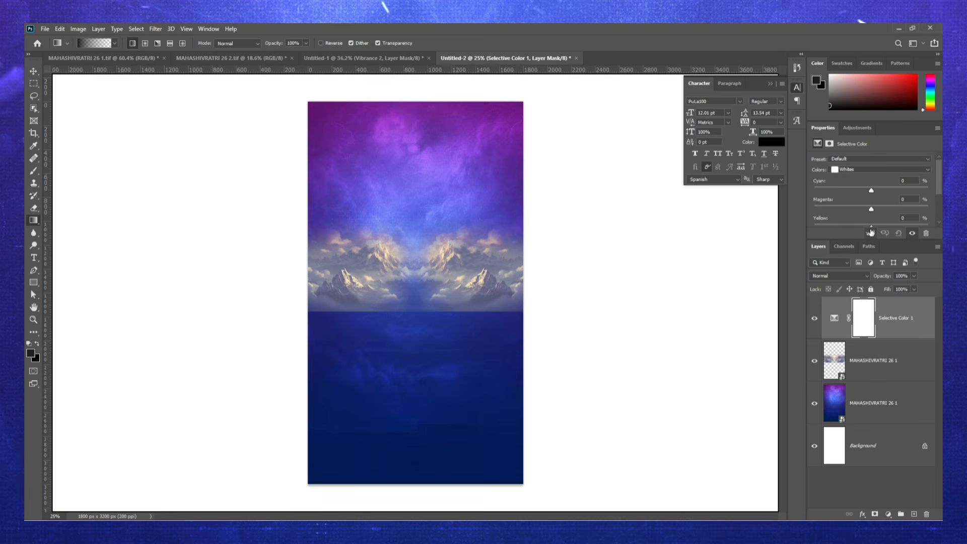
click(870, 233)
scroll(892, 165, down, 1)
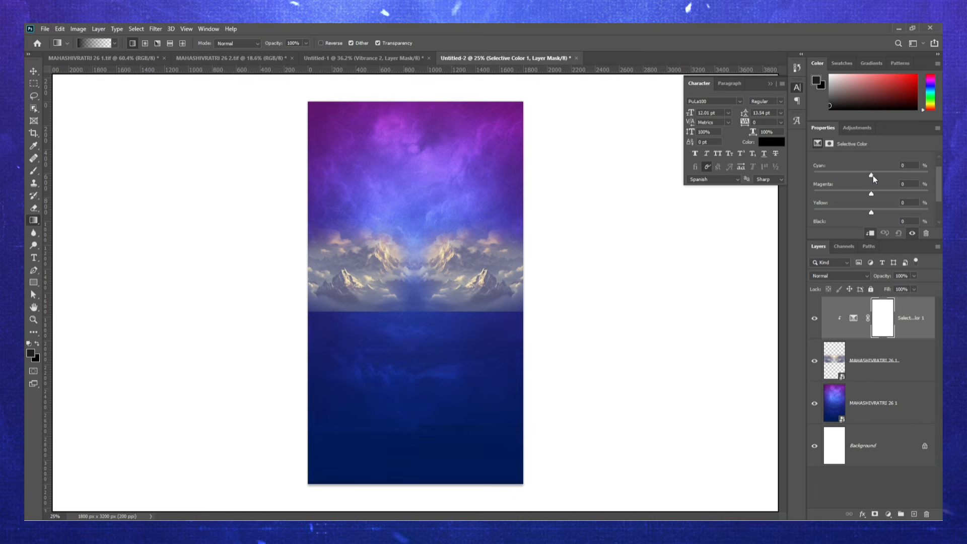
mouse_move(873, 176)
mouse_down()
mouse_move(891, 171)
mouse_move(833, 170)
mouse_move(857, 171)
mouse_move(888, 194)
mouse_move(872, 193)
mouse_up()
drag(871, 212, 855, 212)
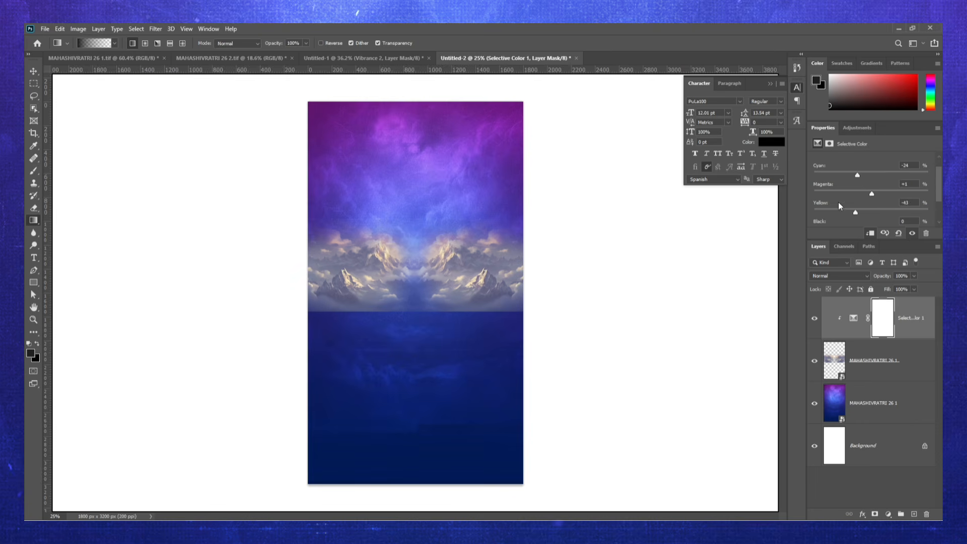
scroll(880, 202, down, 1)
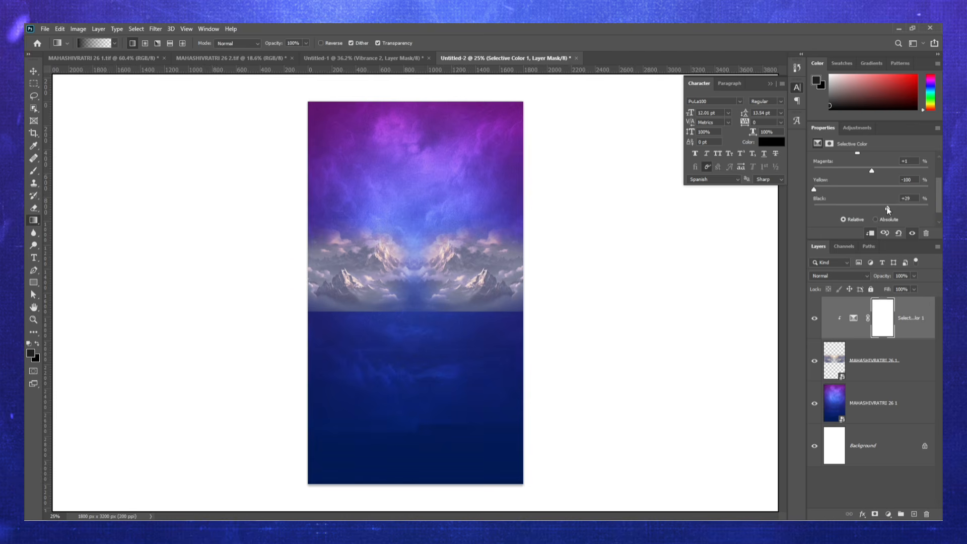
scroll(872, 207, up, 3)
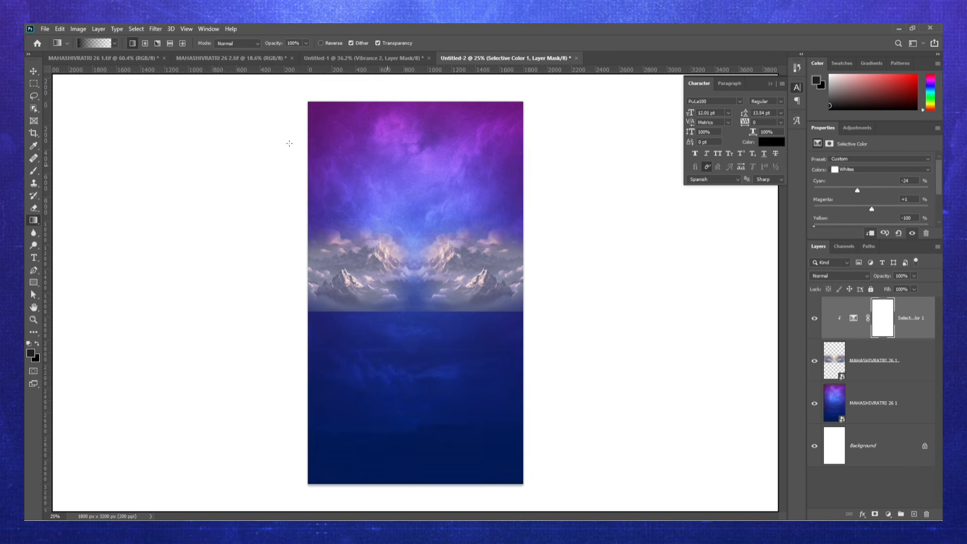
- Place the Shiva image 2 as an embedded top layer at its default size and set its blend mode to Hard Light
click(45, 28)
click(82, 217)
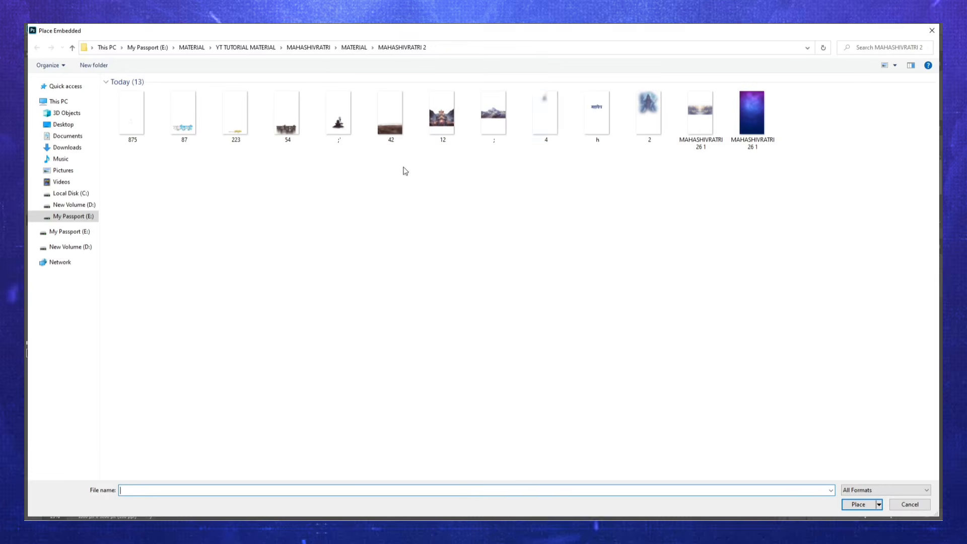
double_click(639, 130)
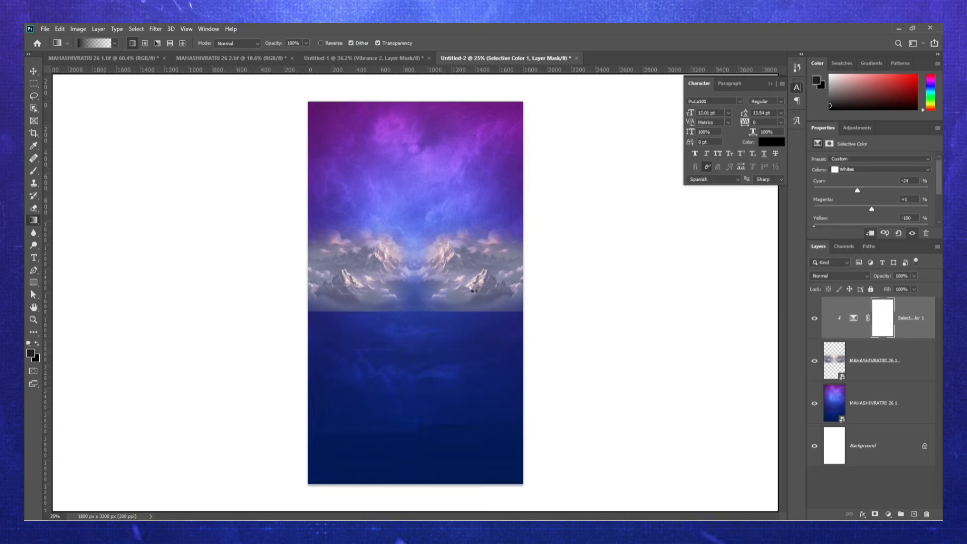
key(Return)
click(844, 277)
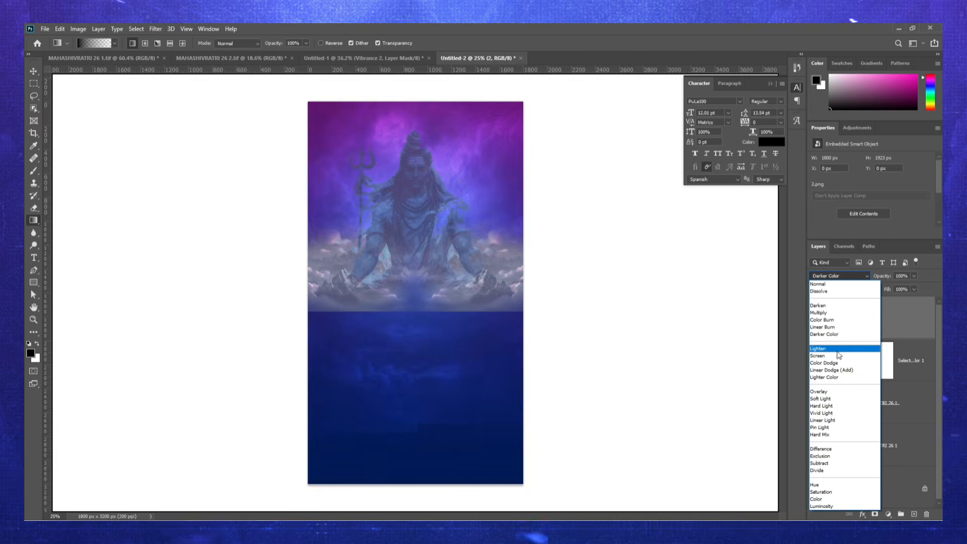
click(822, 406)
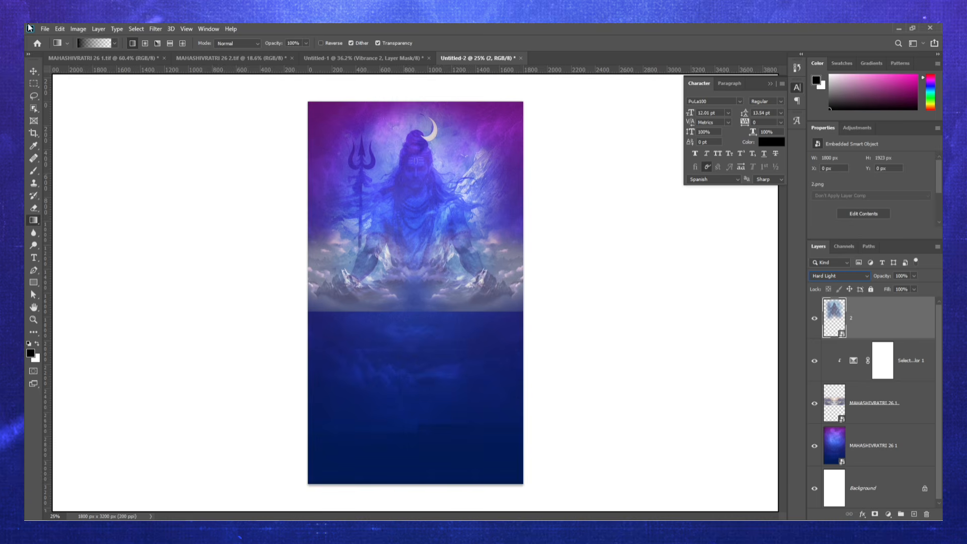
- Place the हर हर महादेव text image h as an embedded layer above the Shiva layer at its default position
click(45, 29)
click(87, 219)
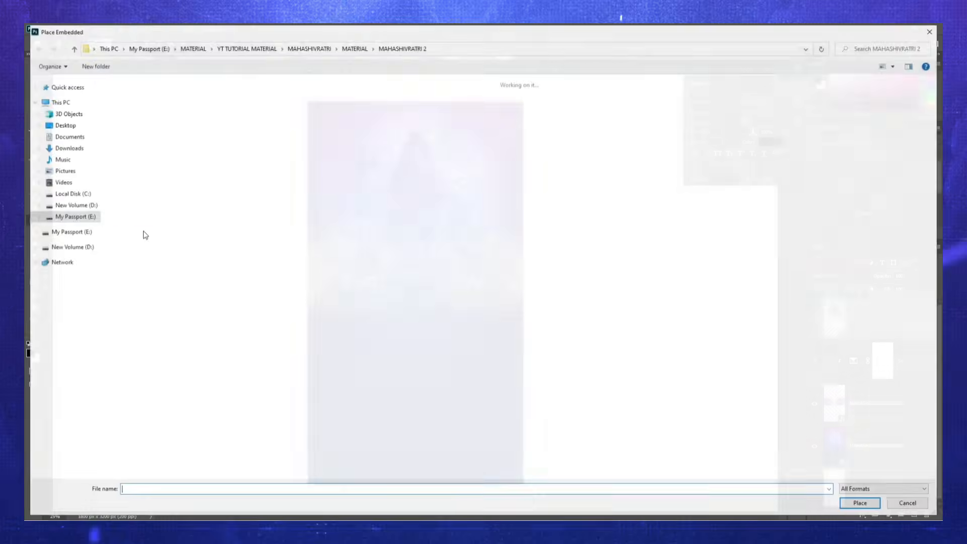
double_click(613, 134)
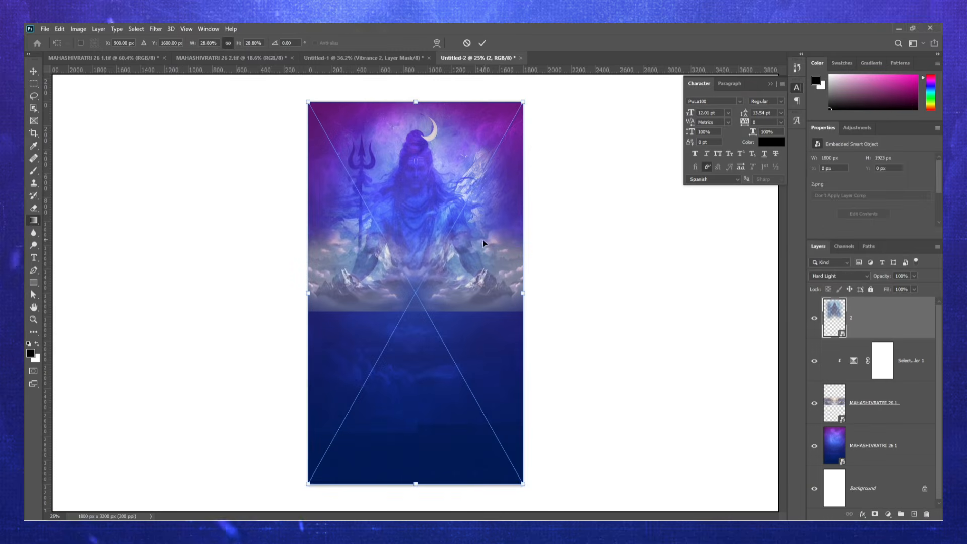
key(Return)
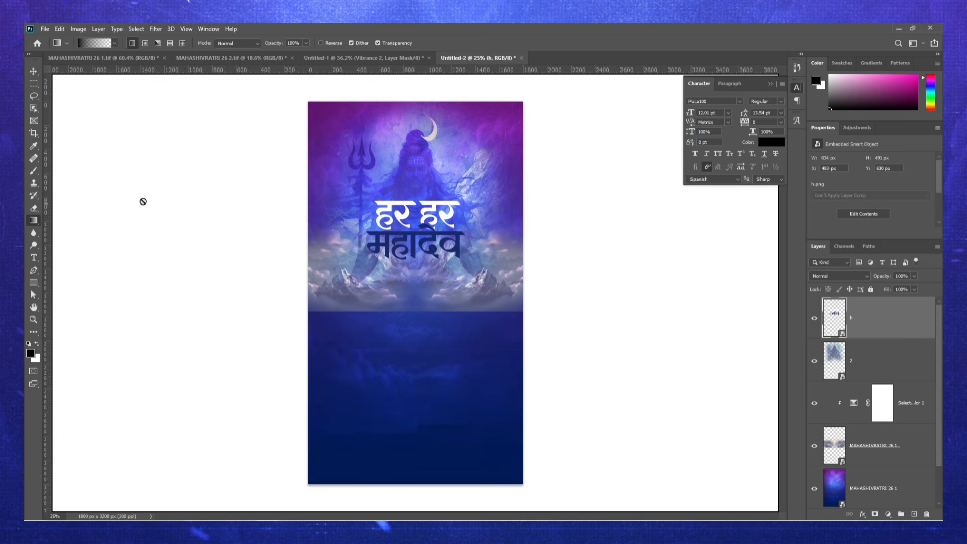
- Place the tilak image 4 as an embedded top layer, shifted slightly down and right to sit on Shiva's forehead
click(45, 28)
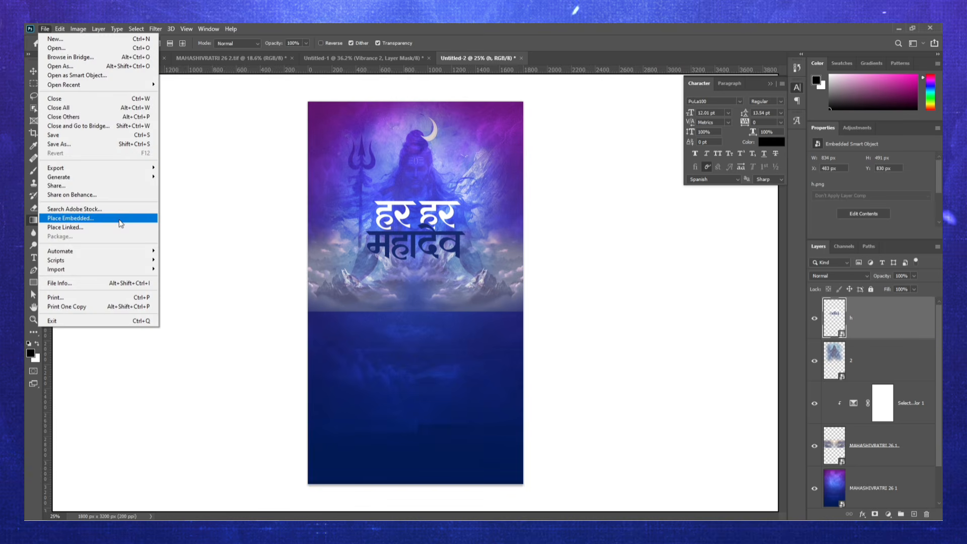
click(90, 217)
double_click(546, 113)
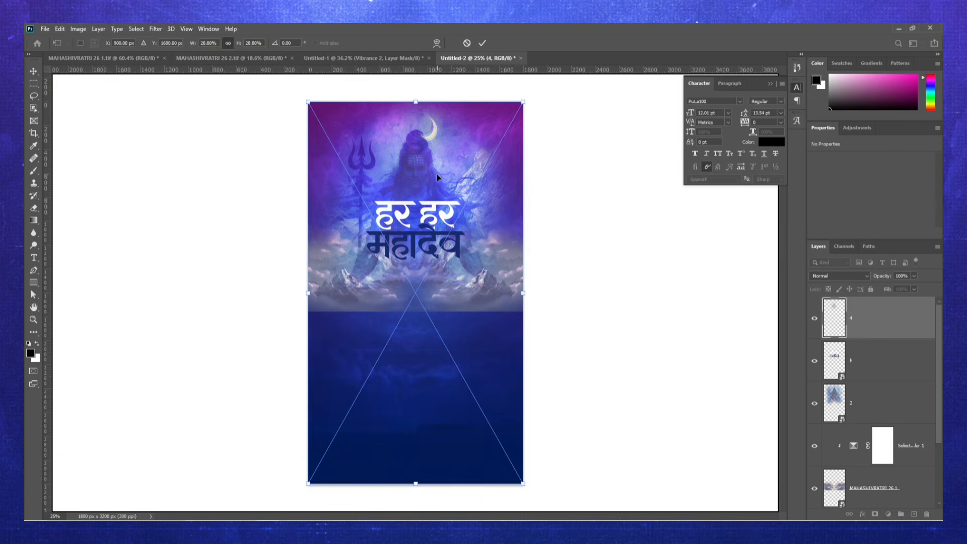
scroll(413, 127, up, 5)
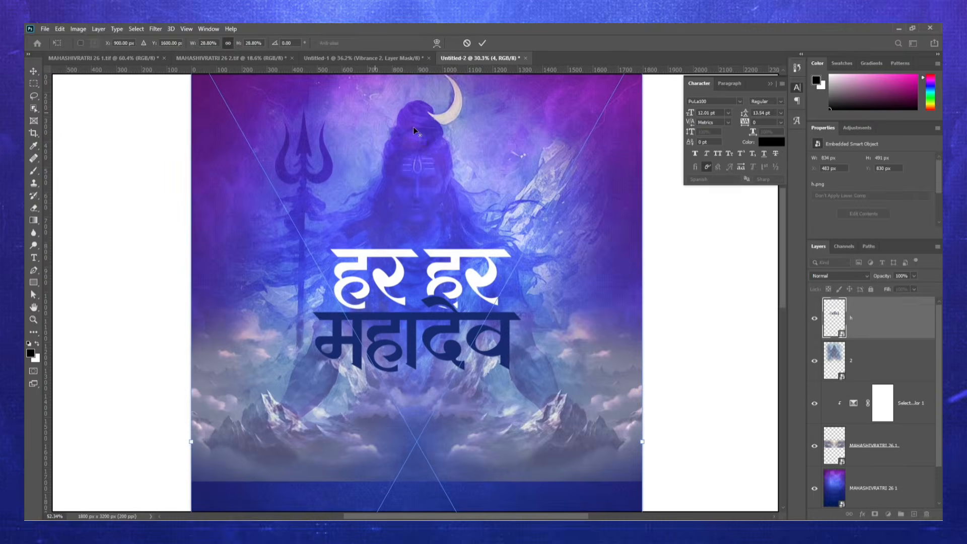
scroll(413, 127, up, 3)
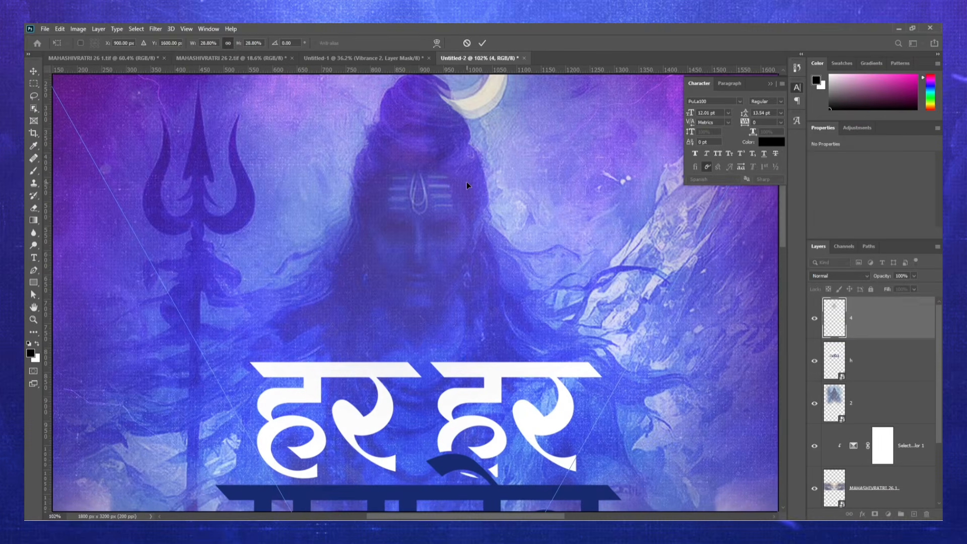
drag(467, 183, 468, 193)
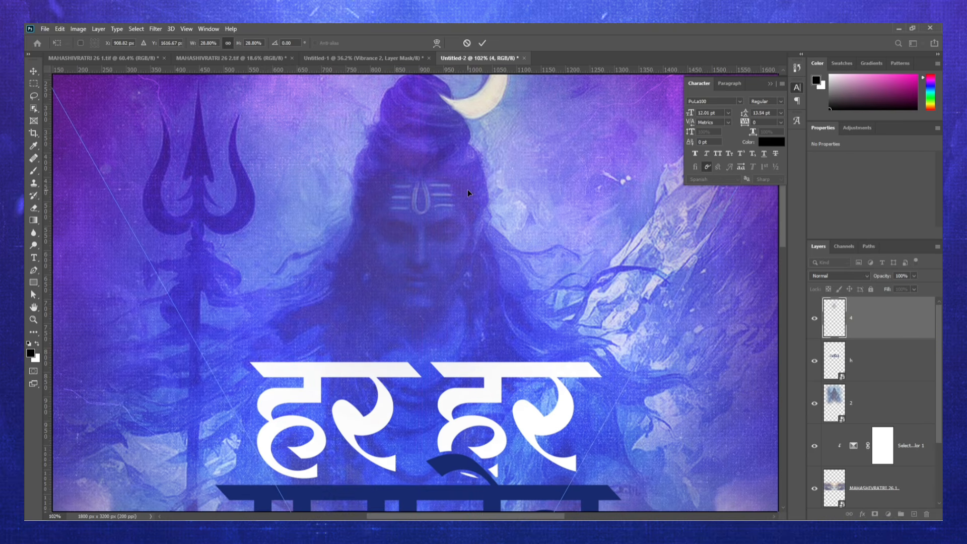
scroll(468, 190, up, 3)
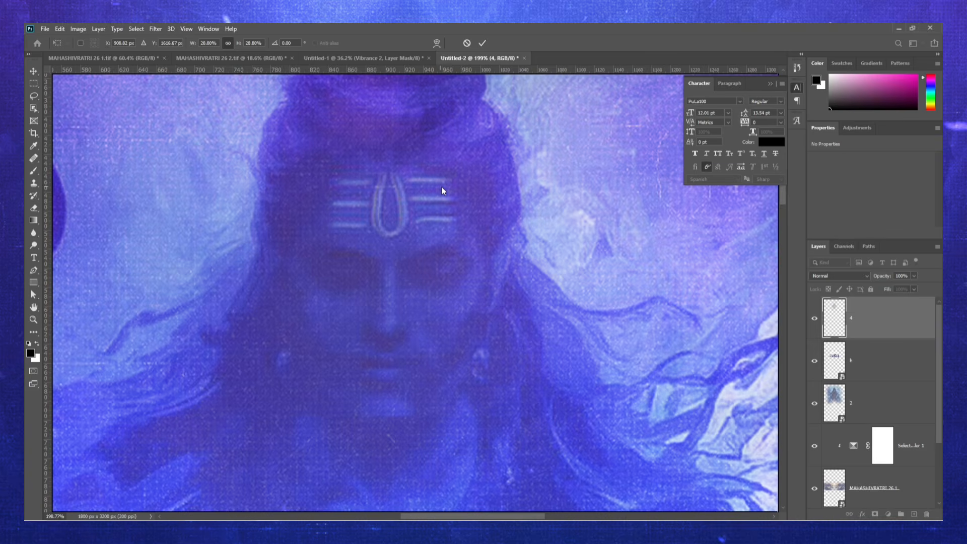
click(31, 72)
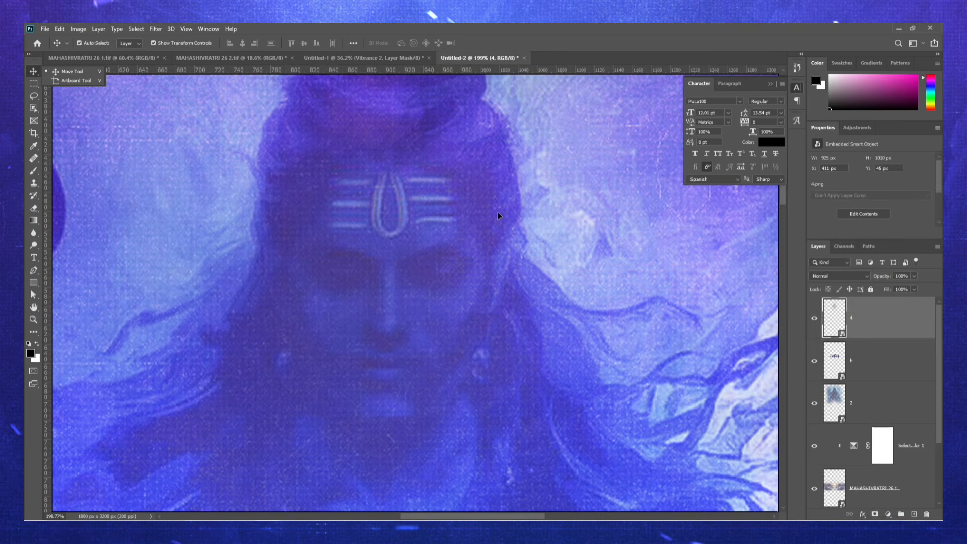
- Nudge the tilak layer left to X 408 px so it lines up with the mark on Shiva's forehead
click(880, 329)
key(Left)
key(Left)
key(Left)
key(Left)
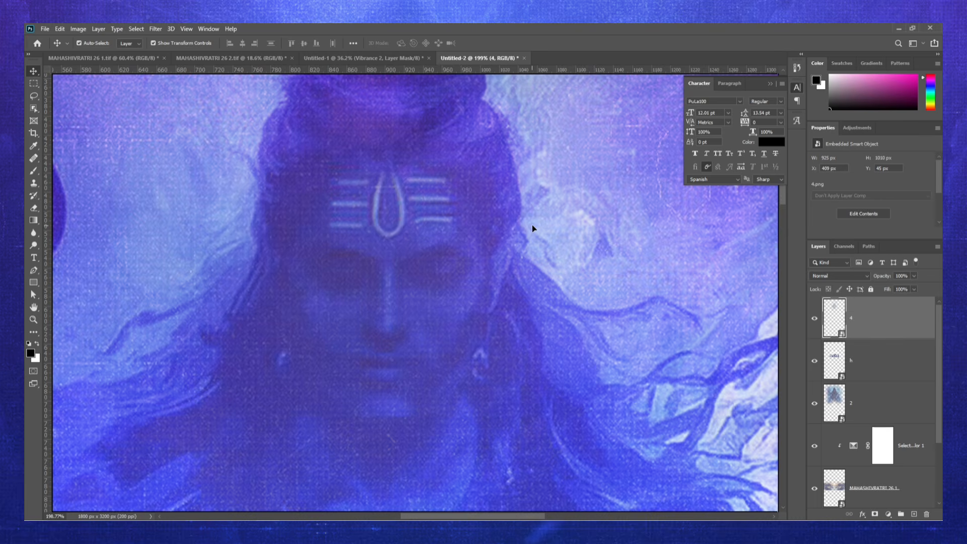
scroll(533, 225, down, 3)
scroll(499, 223, down, 5)
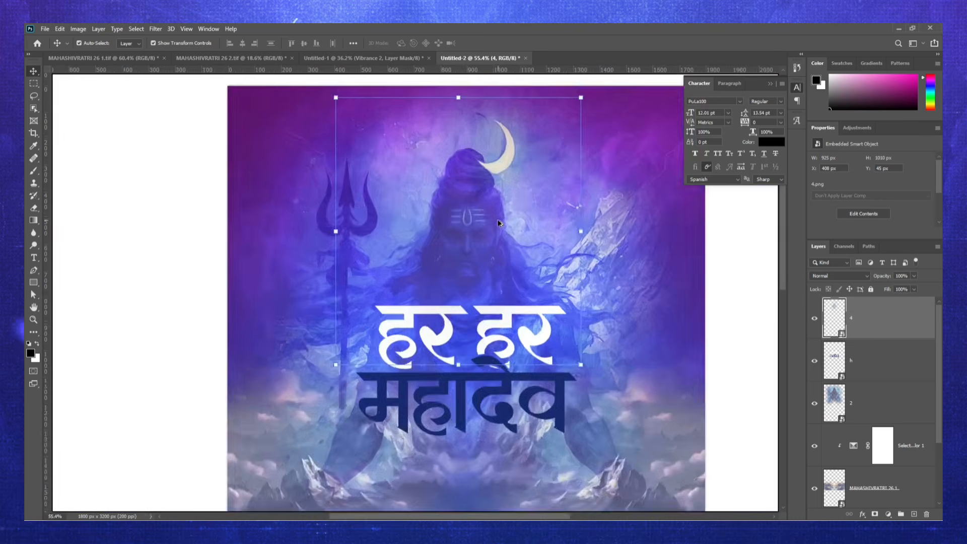
- Set the tilak layer's blend mode to Hard Light and deselect the layer
click(843, 276)
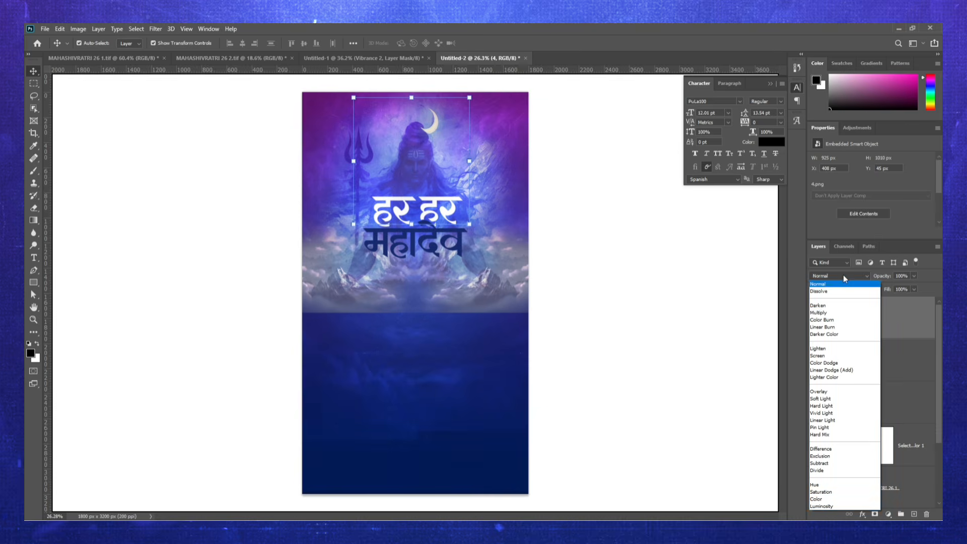
click(853, 409)
click(722, 290)
- Place the snowy mountain image ; as an embedded top layer, keeping its default size and position
click(44, 29)
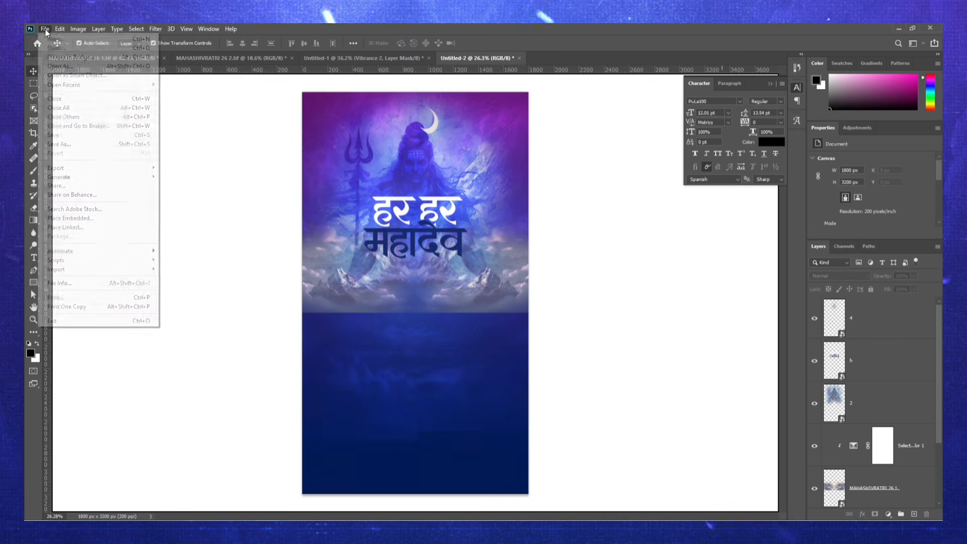
click(121, 223)
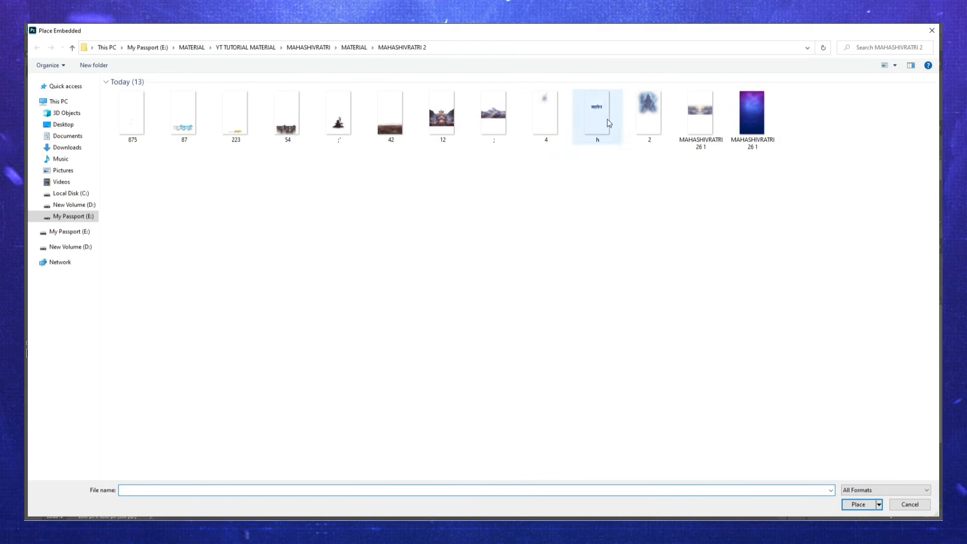
double_click(506, 123)
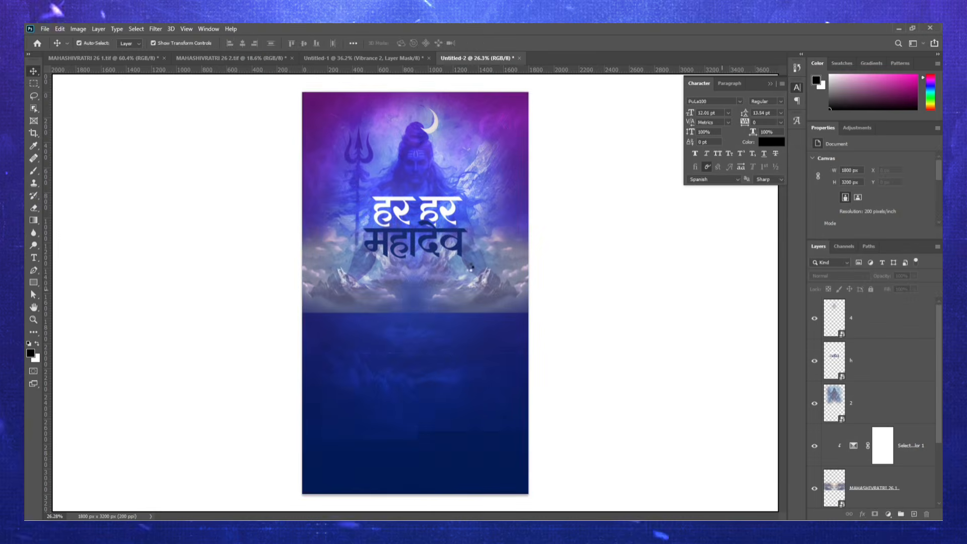
key(Return)
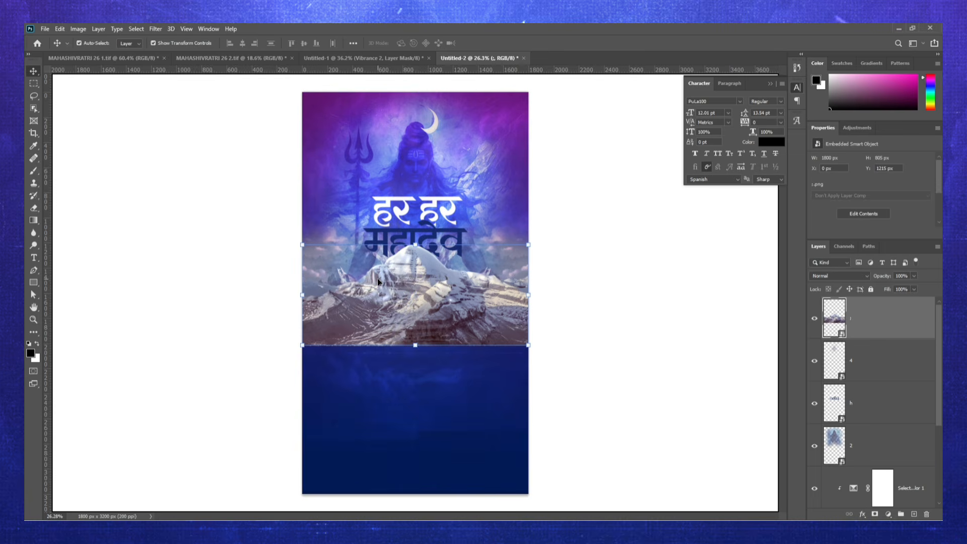
- Clip a Selective Color adjustment to the snowy mountain with Whites at Magenta -2, Yellow -95 and Black +9
click(888, 514)
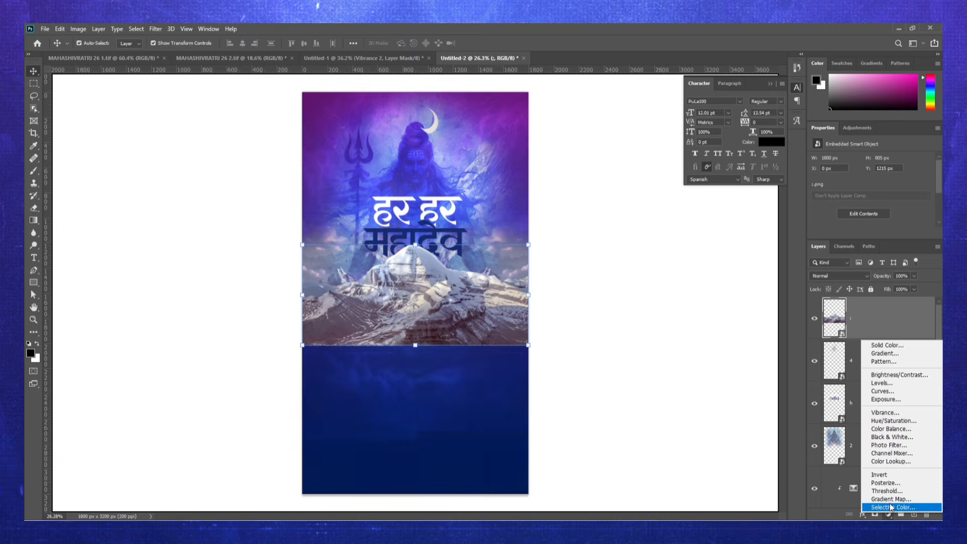
click(901, 503)
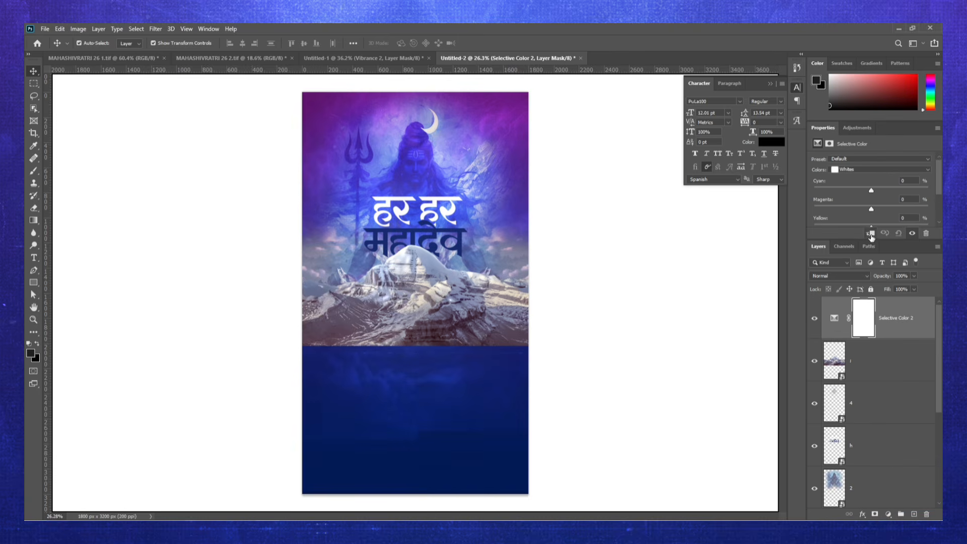
click(871, 233)
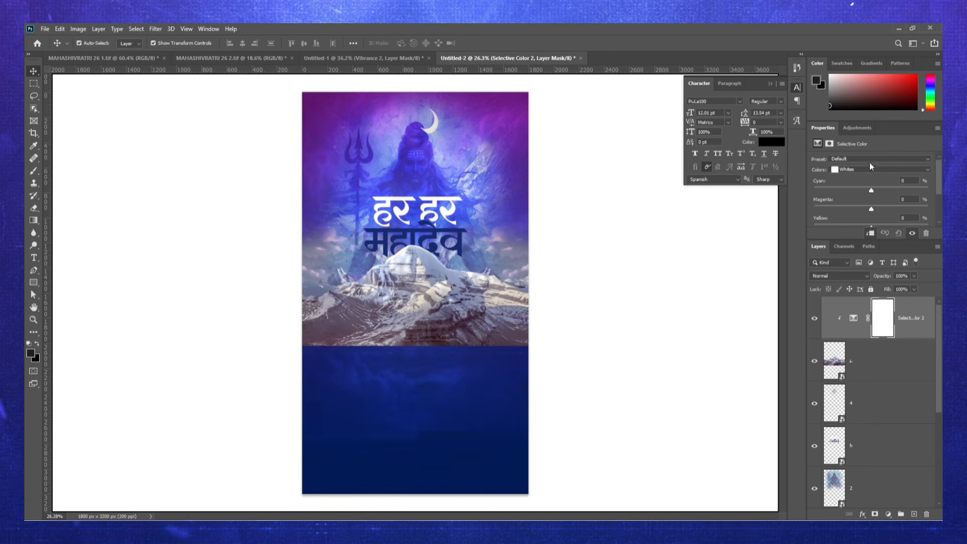
drag(872, 190, 811, 208)
scroll(871, 210, down, 1)
scroll(852, 207, down, 1)
drag(873, 208, 875, 208)
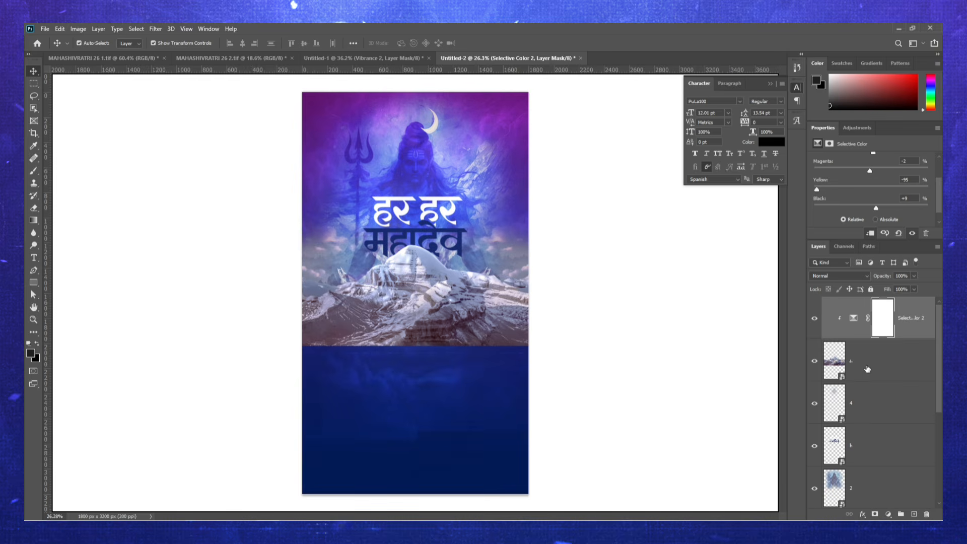
- Place the temple image 12 as an embedded top layer at its default position and keep it selected
click(44, 29)
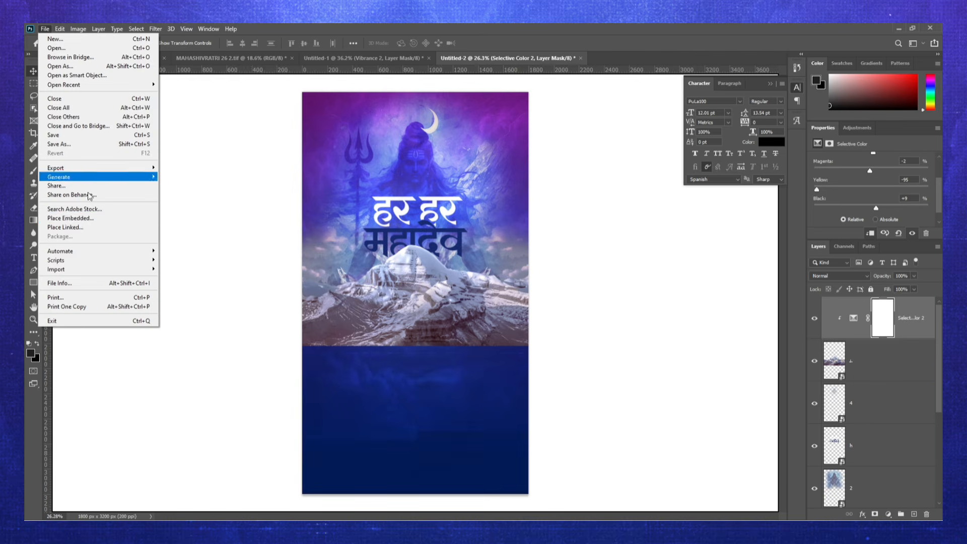
click(75, 219)
double_click(443, 121)
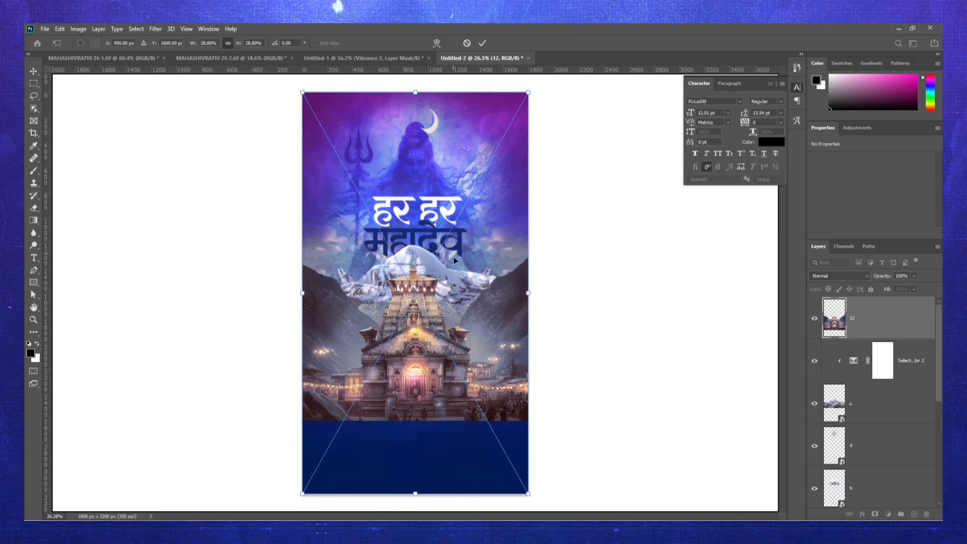
key(Return)
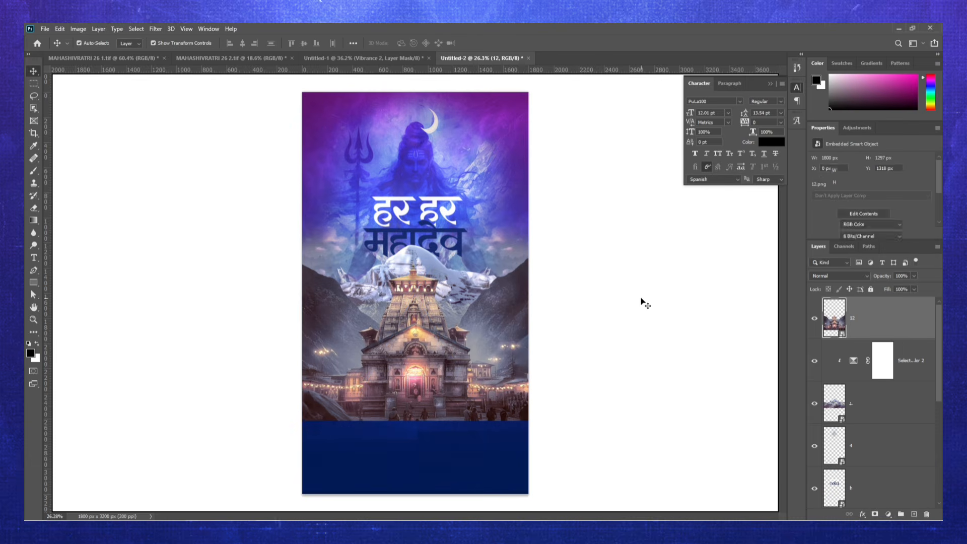
click(559, 305)
click(385, 347)
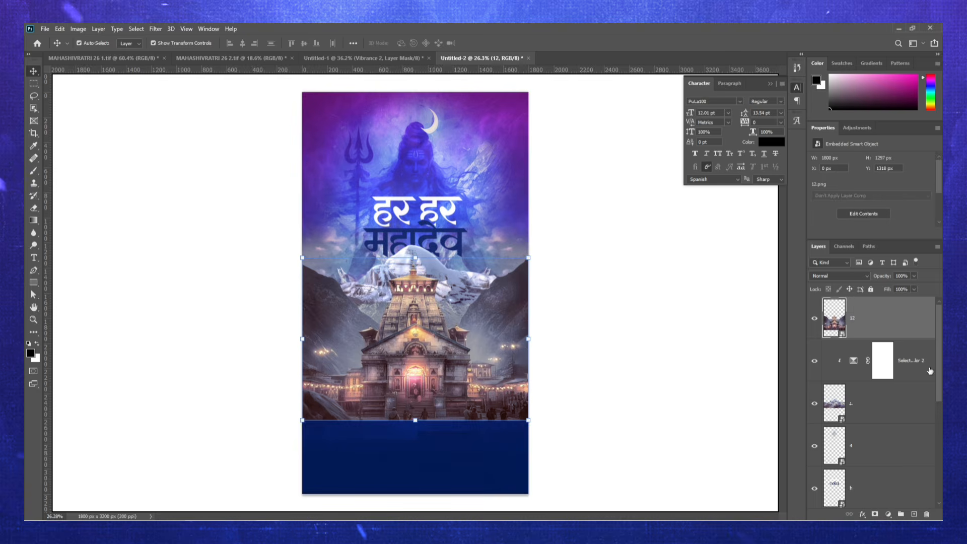
- Clip a Selective Color adjustment to the temple with Whites at Magenta -11, Yellow -84 and Black +7
click(888, 515)
click(889, 505)
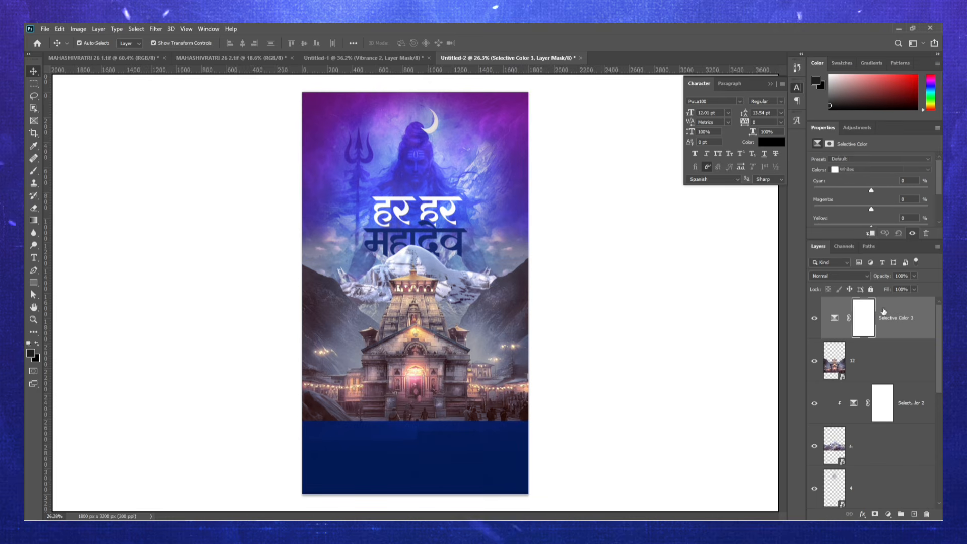
click(870, 234)
drag(871, 191, 869, 191)
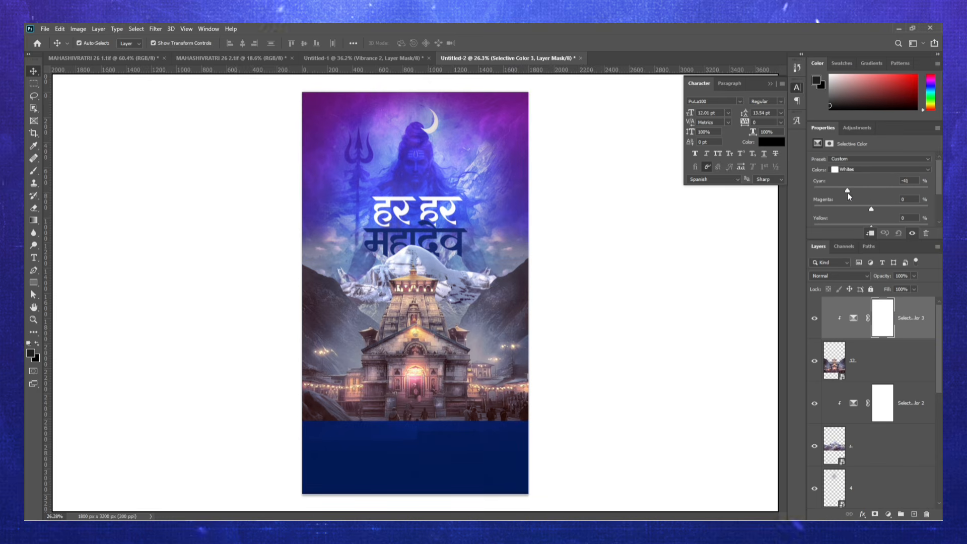
key(ctrl+z)
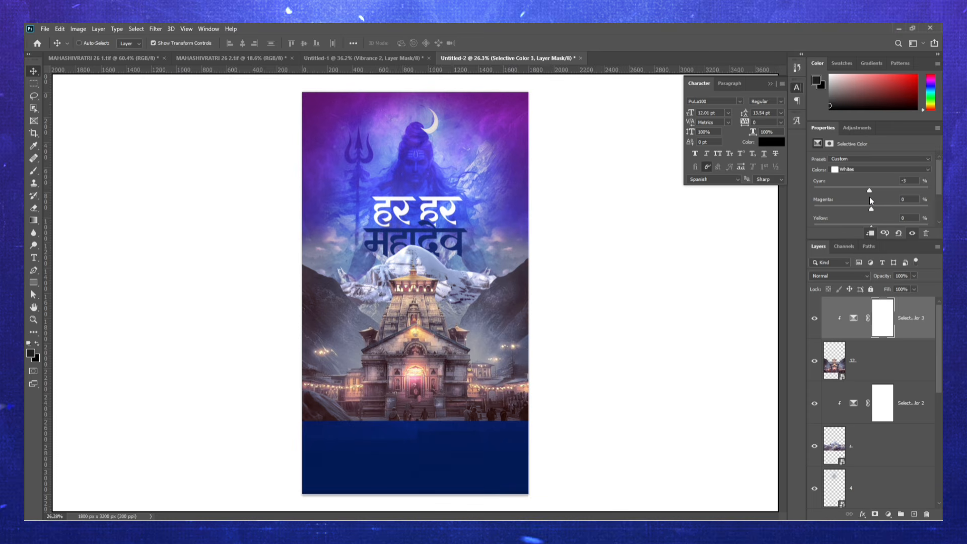
scroll(870, 197, down, 1)
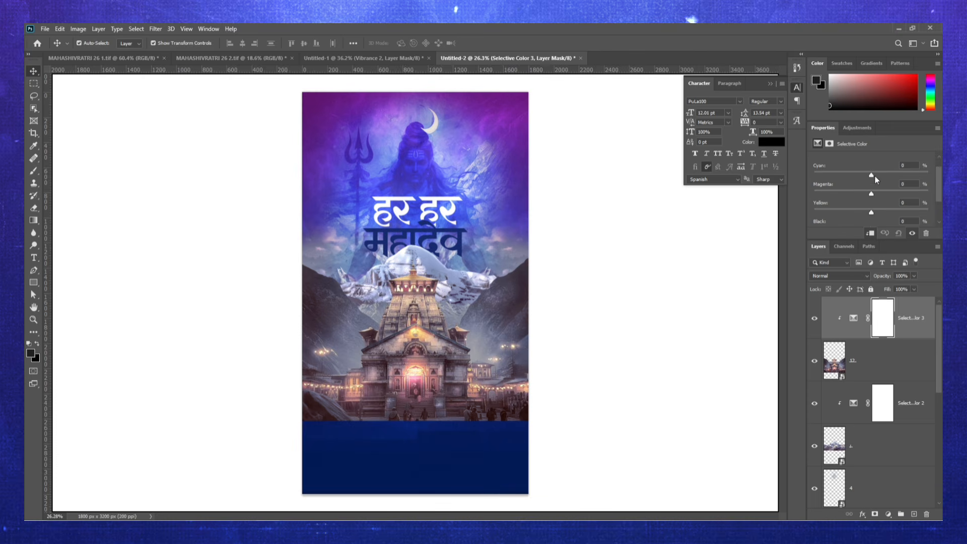
drag(875, 177, 883, 194)
scroll(826, 211, down, 1)
drag(822, 211, 875, 214)
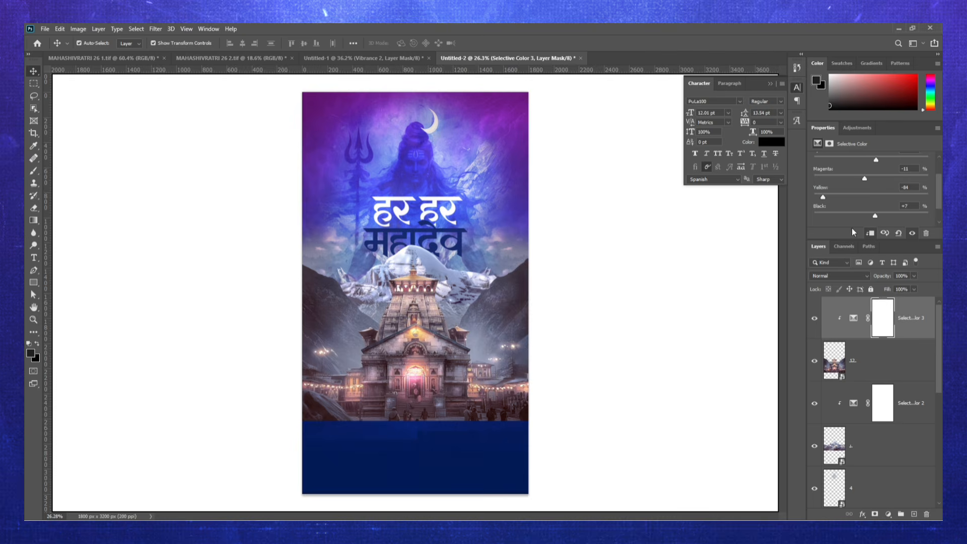
- Place the stone ground image 42 as an embedded top layer at its default position and deselect it
click(45, 28)
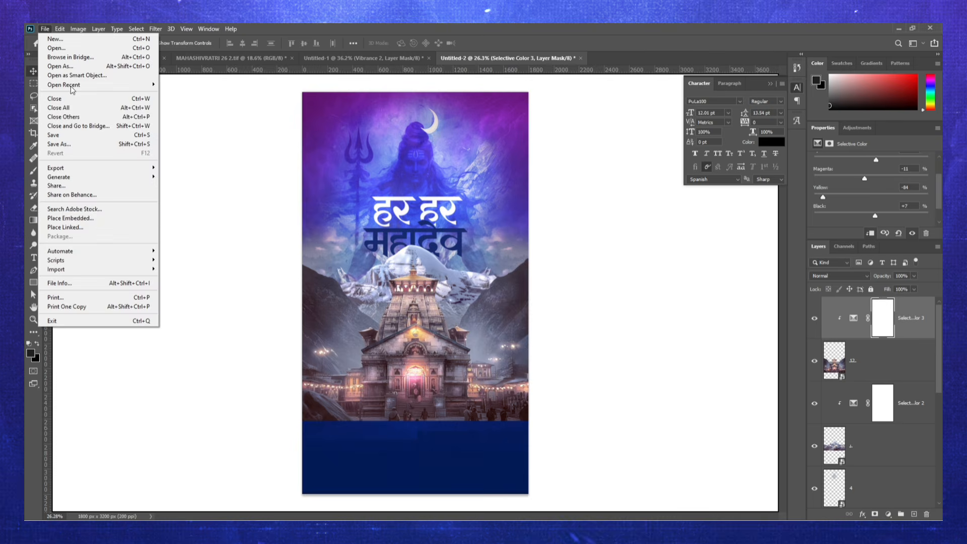
click(101, 221)
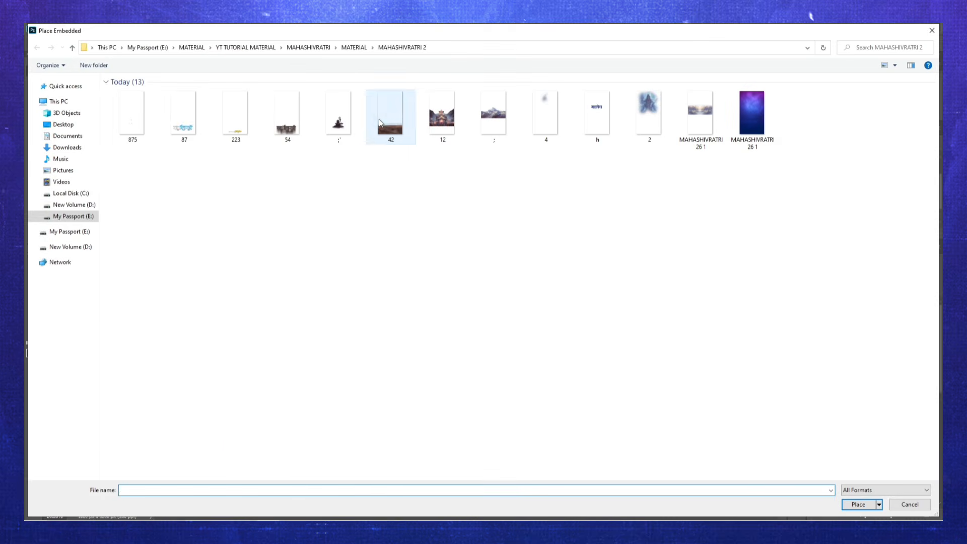
double_click(438, 120)
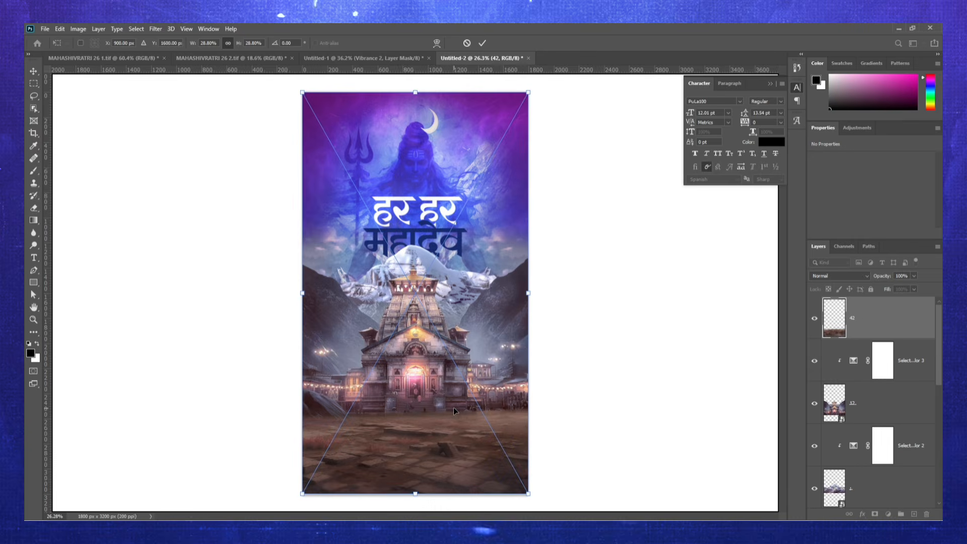
key(Return)
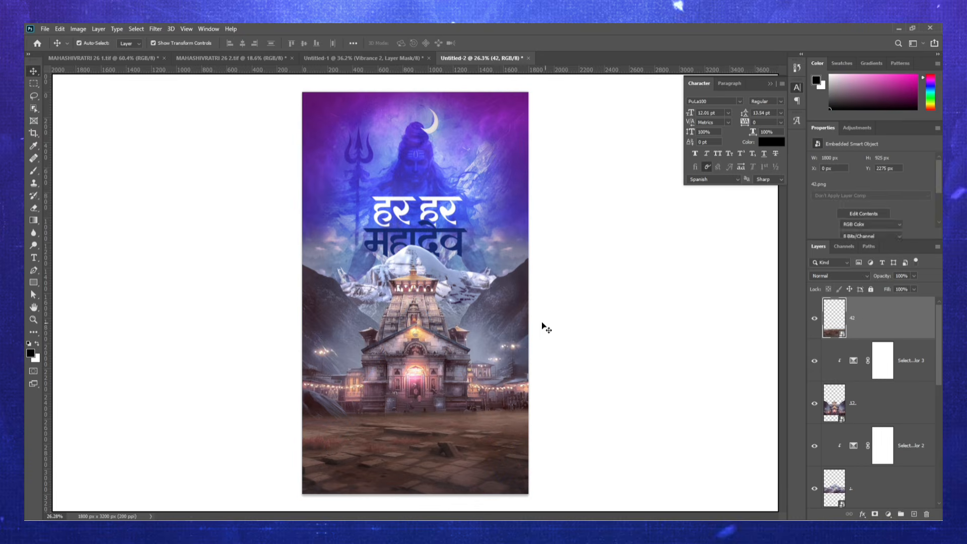
click(542, 325)
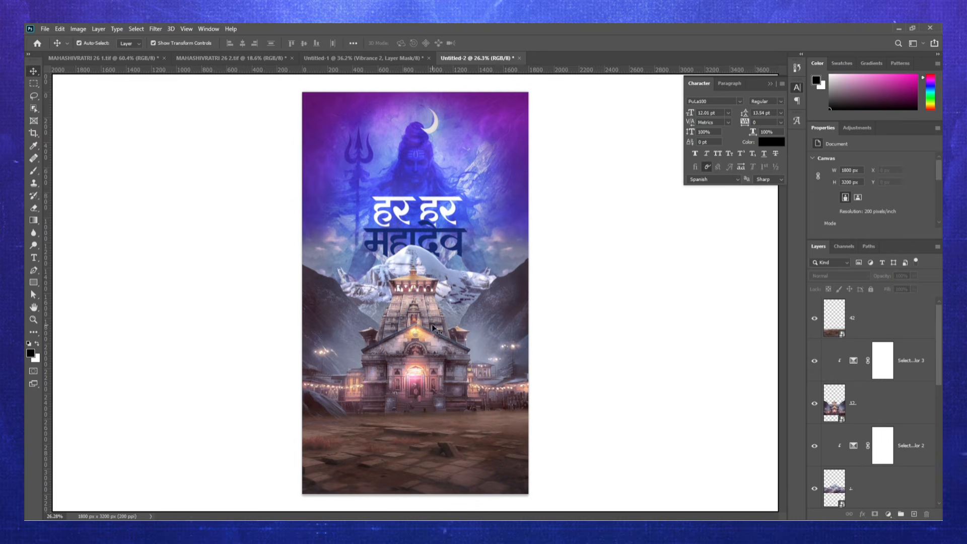
- Place the shivling-and-trident image as an embedded top layer at its default position and keep it selected
click(45, 29)
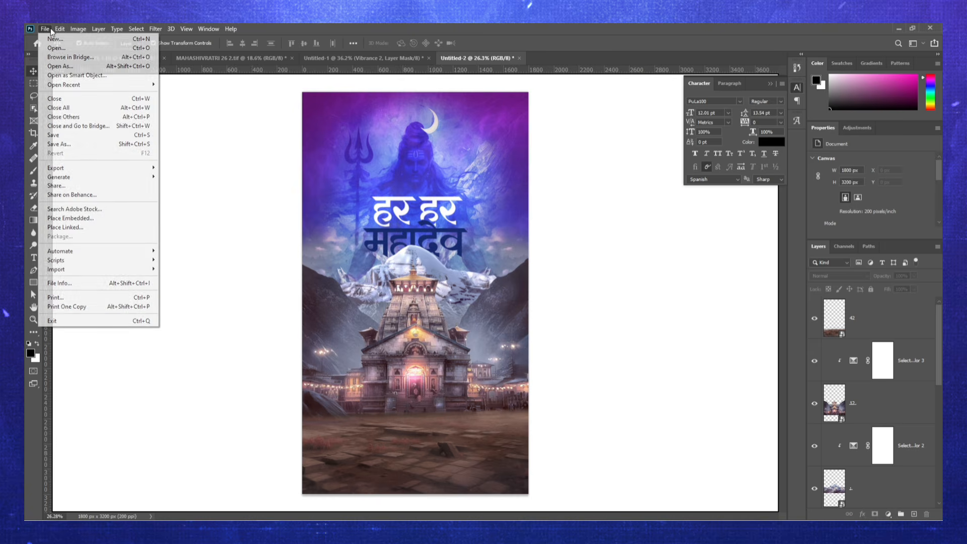
click(108, 218)
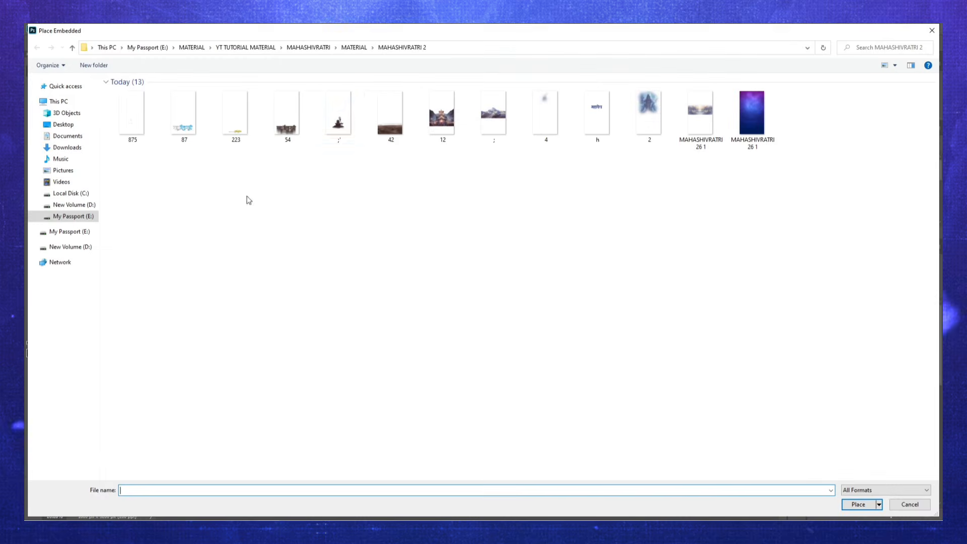
double_click(356, 125)
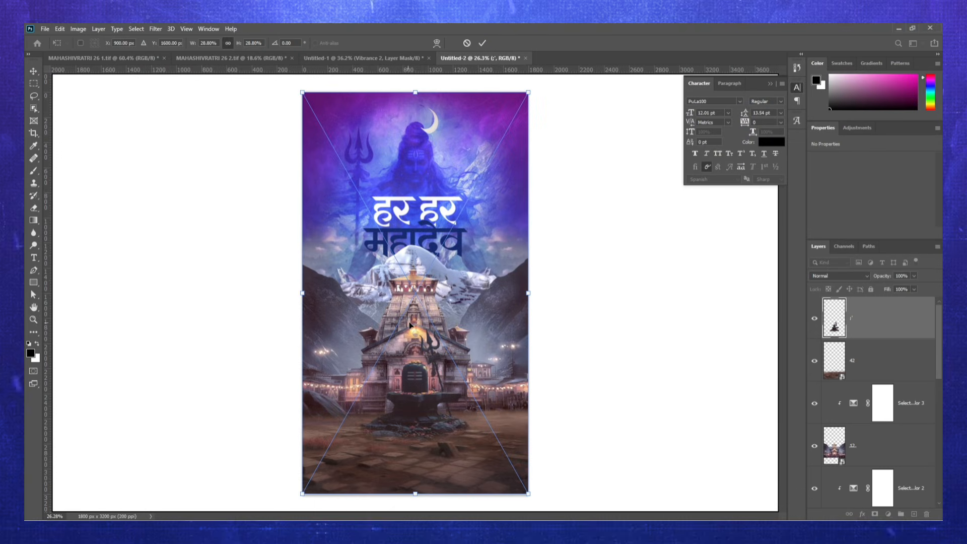
key(Return)
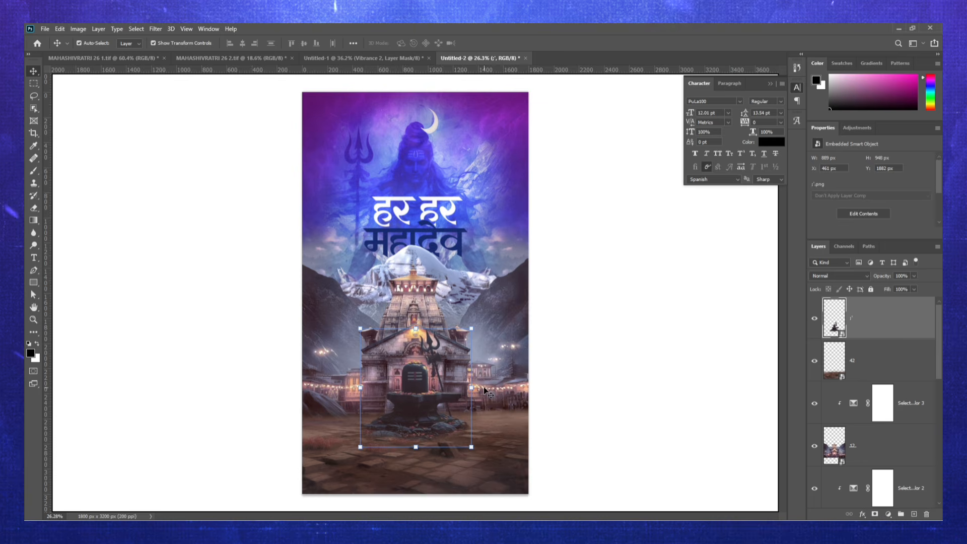
- Clip a Brightness/Contrast adjustment to the shivling layer with Contrast at 33
click(888, 514)
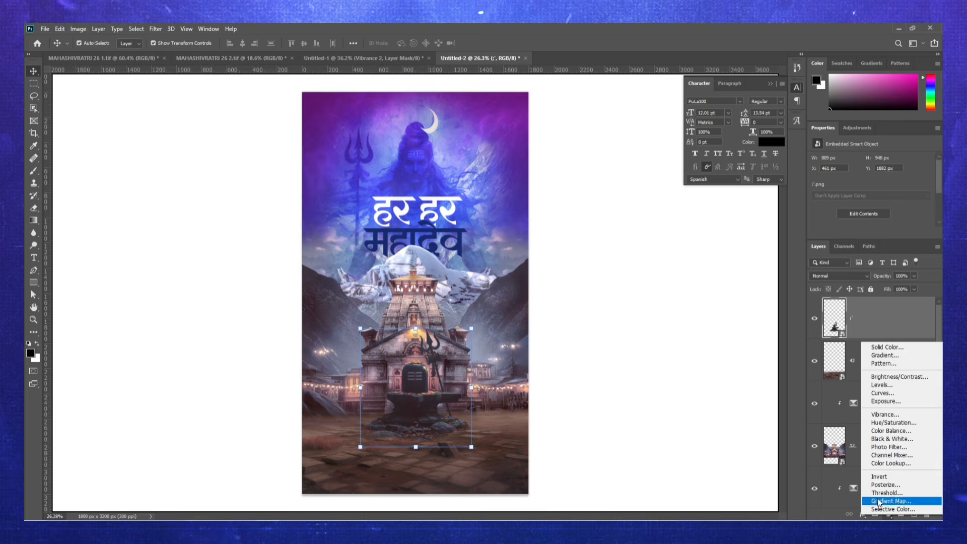
click(881, 377)
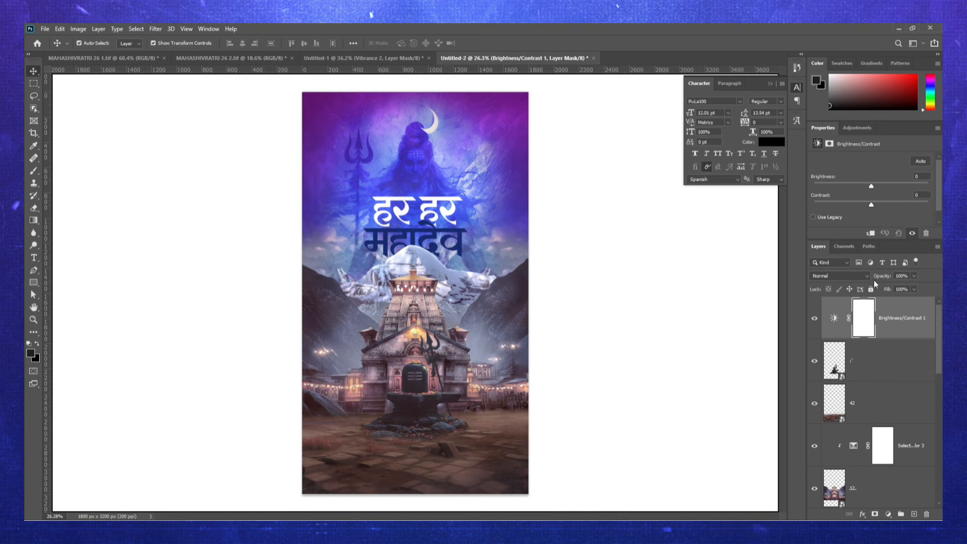
click(871, 234)
drag(871, 205, 890, 204)
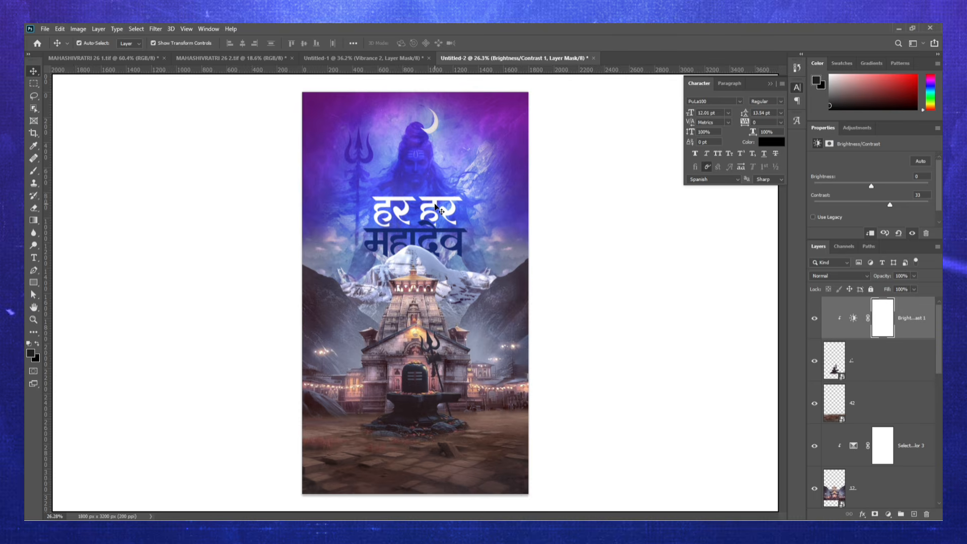
click(367, 58)
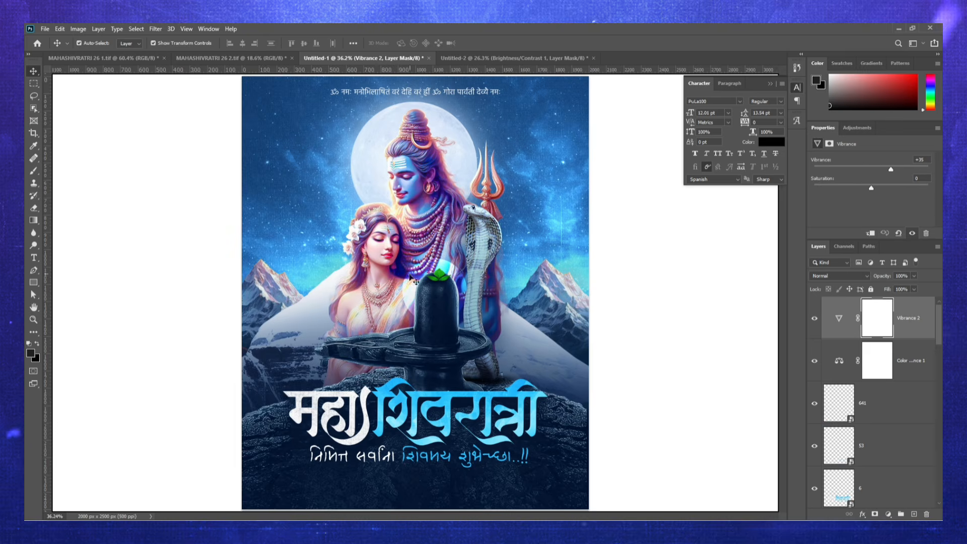
click(533, 58)
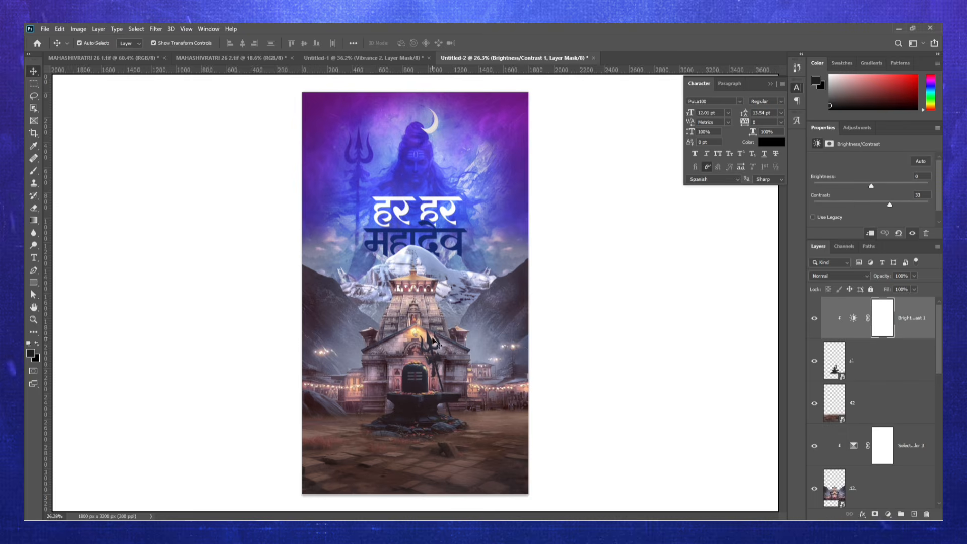
- Place the dark backdrop image 54 as an embedded top layer at its default position
click(45, 29)
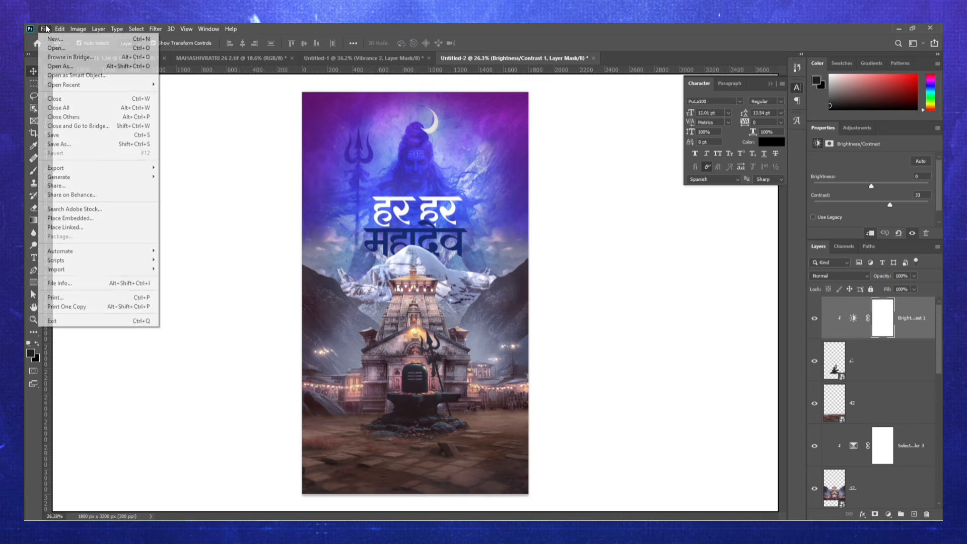
click(90, 218)
double_click(288, 117)
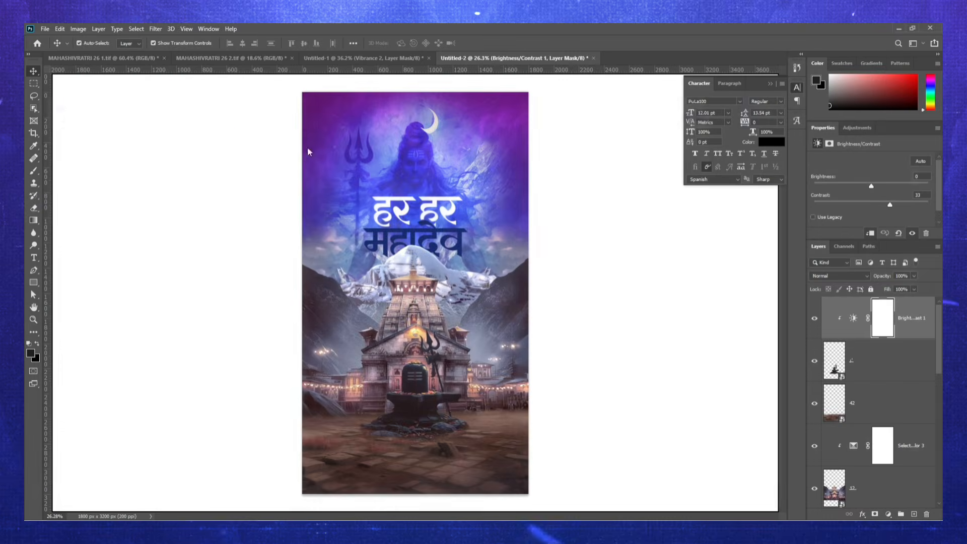
key(Return)
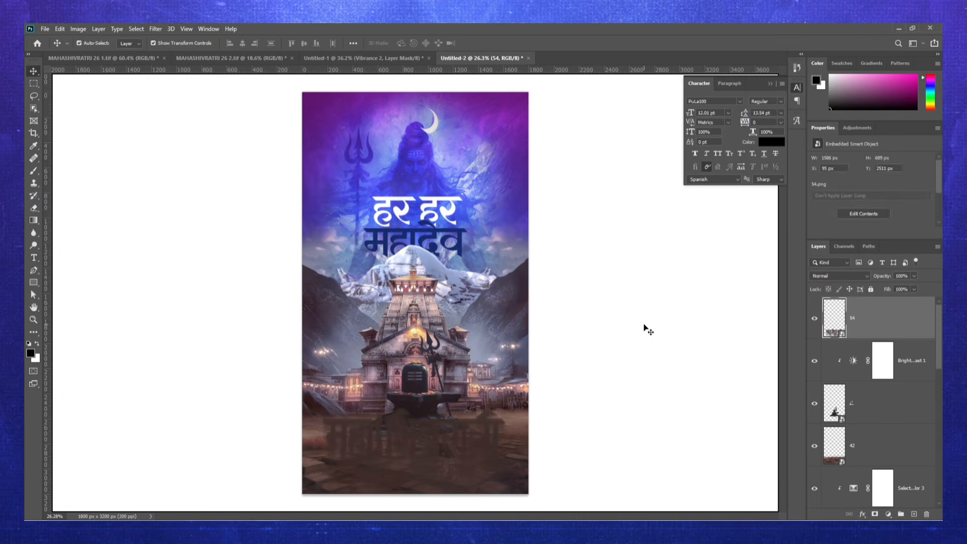
- Place the white and yellow greeting text image 223 as an embedded top layer at its default position
click(45, 28)
click(74, 218)
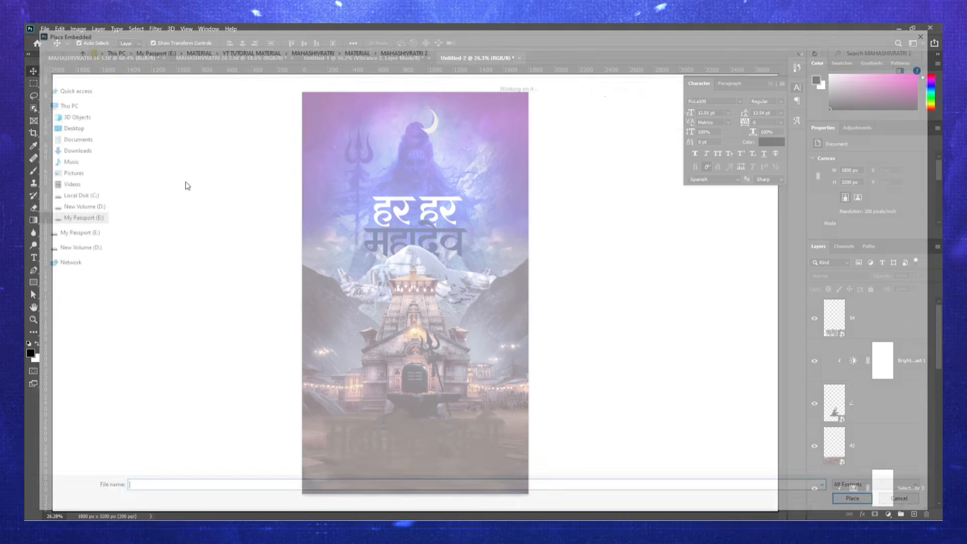
double_click(232, 115)
key(Return)
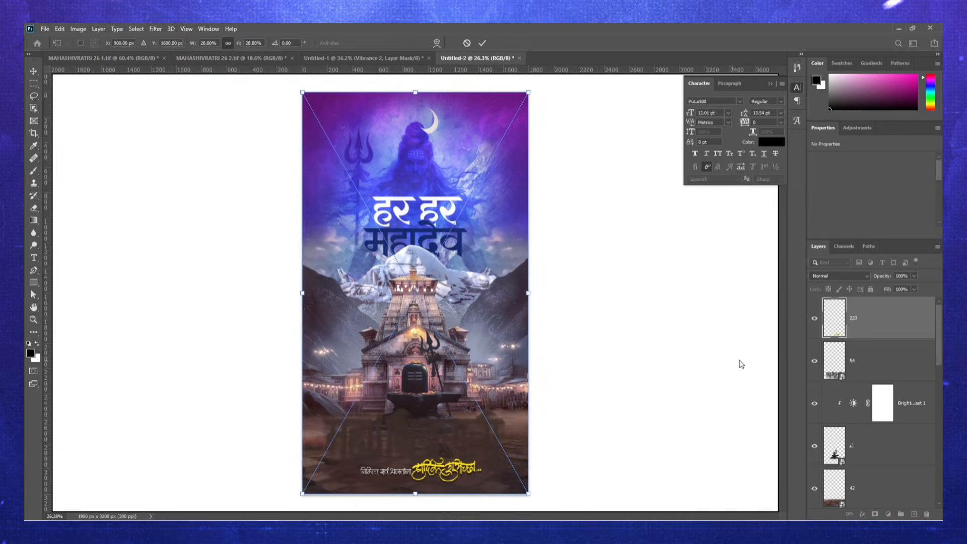
- Place the Mahashivratri title image 87 as an embedded top layer at its default position
click(45, 29)
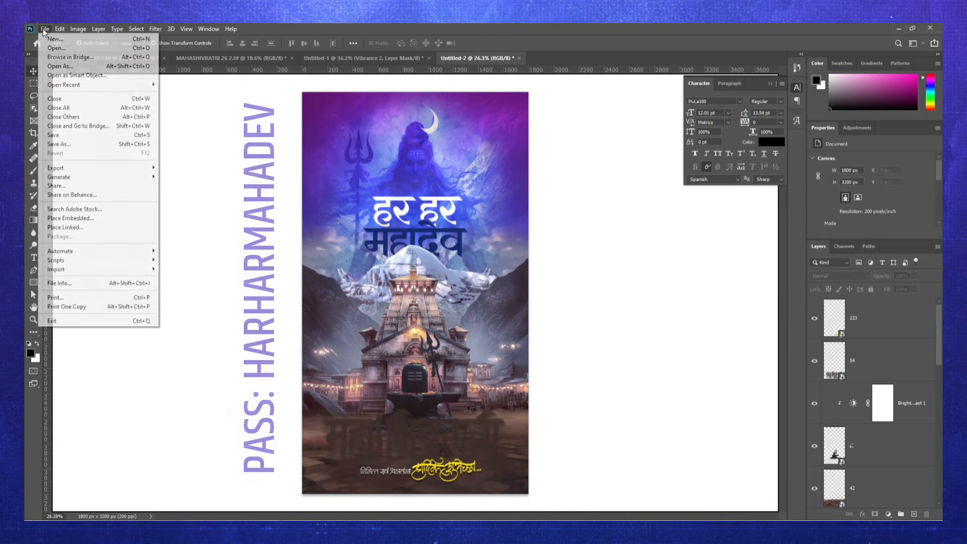
click(74, 218)
double_click(183, 118)
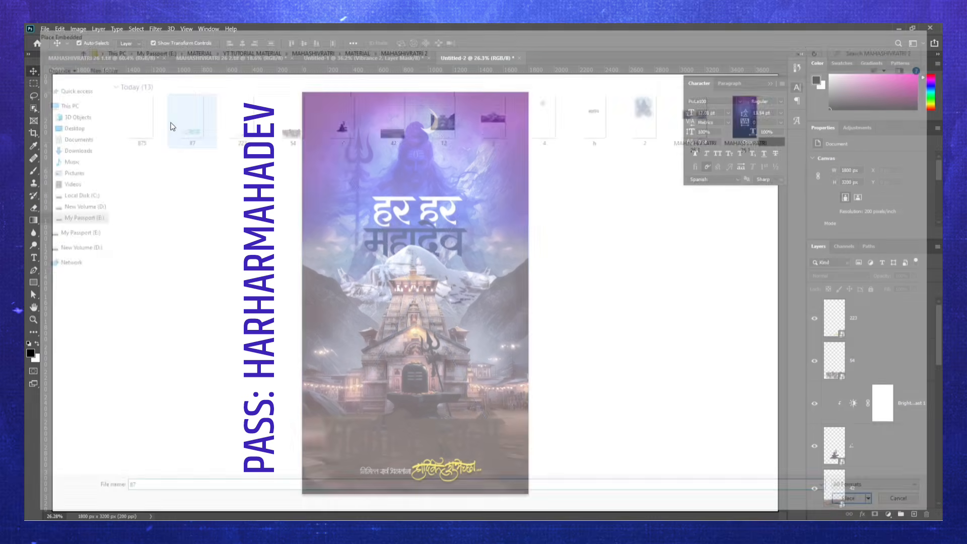
key(Return)
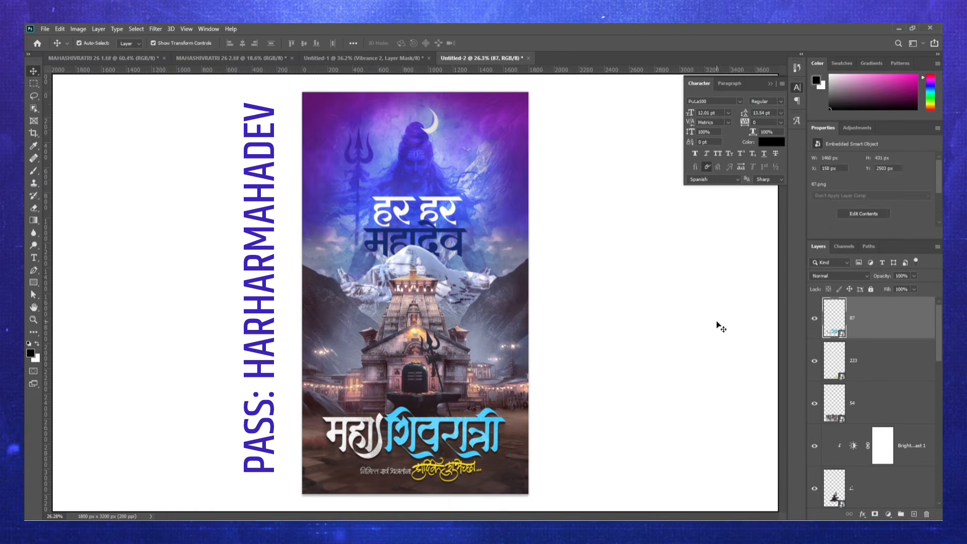
- Place the flower decoration image 875 over the shivling as an embedded top layer at its default position and keep it selected
click(44, 28)
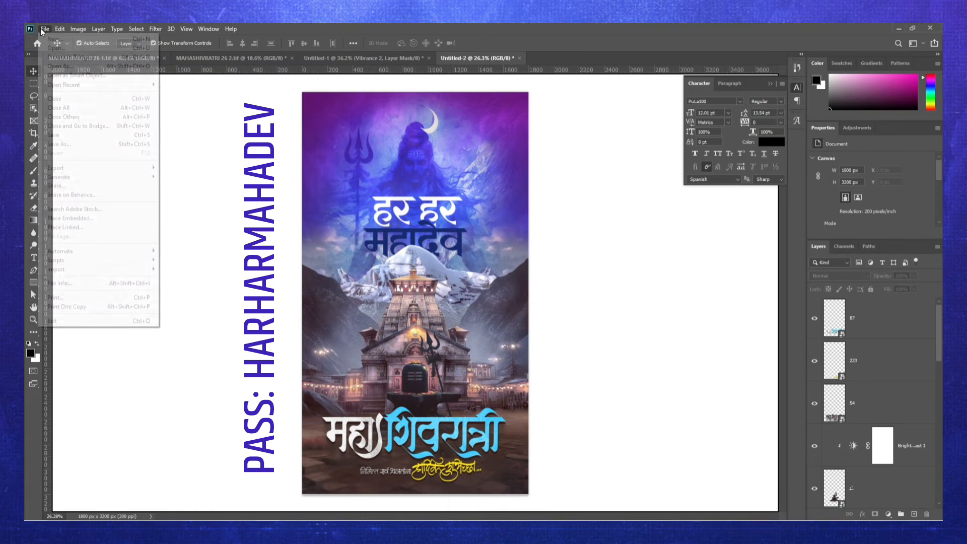
click(133, 227)
double_click(141, 148)
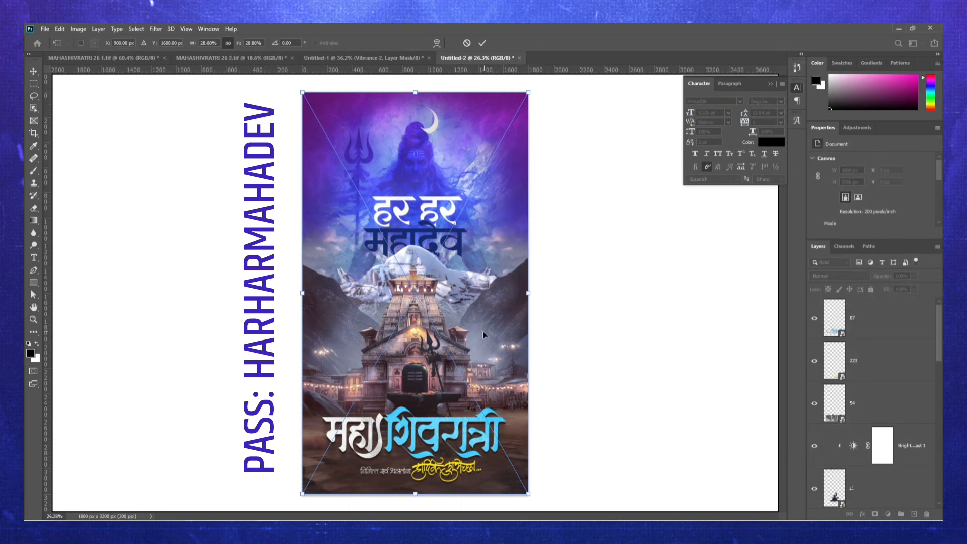
key(Return)
click(573, 380)
scroll(409, 394, up, 12)
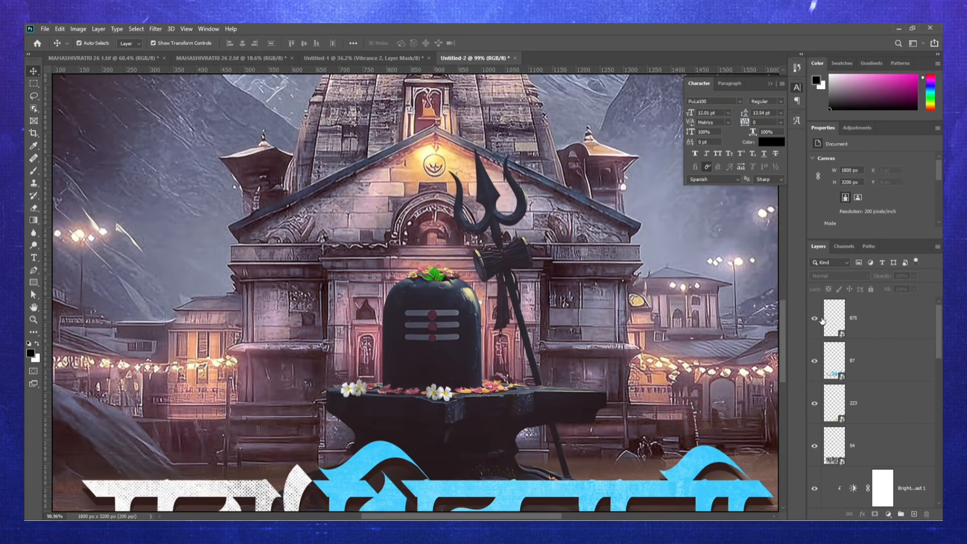
click(822, 321)
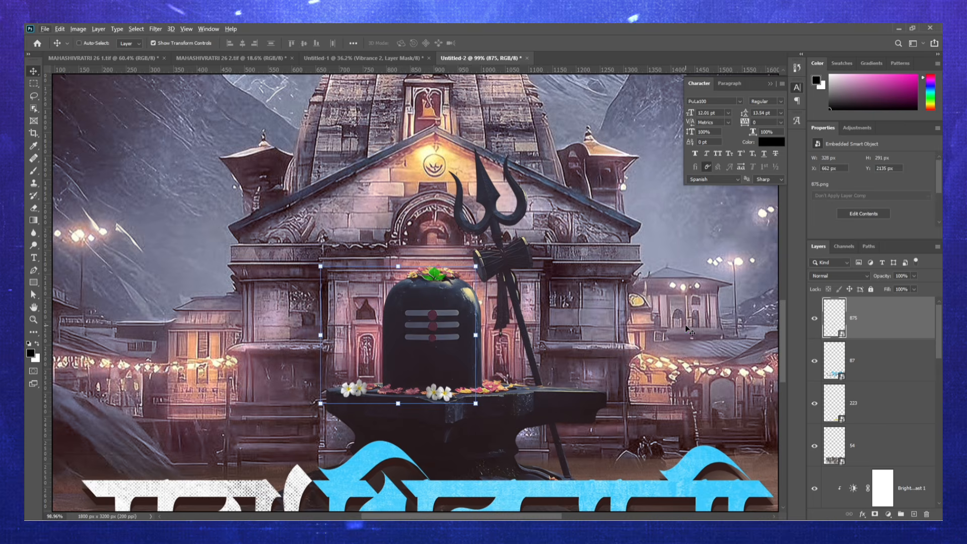
scroll(685, 327, down, 12)
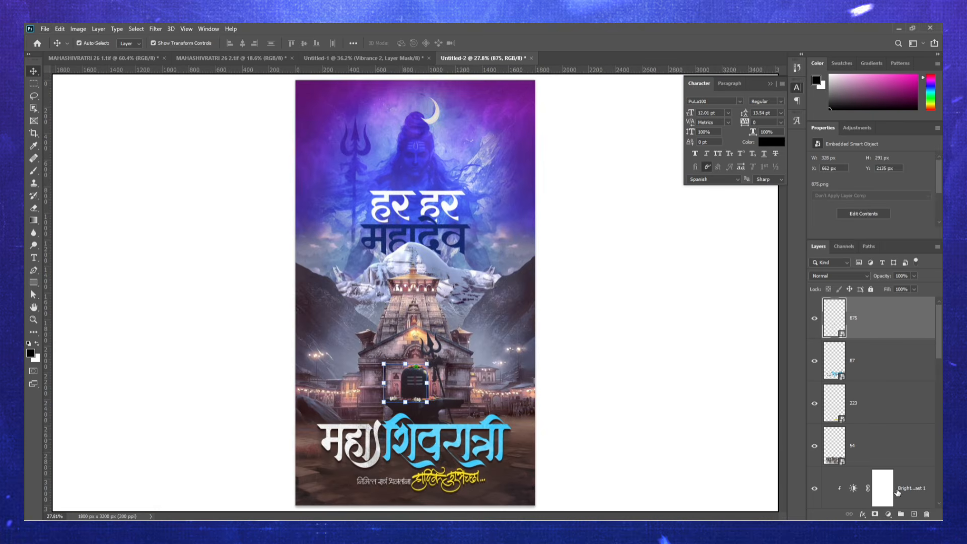
- Add a Color Balance adjustment above all layers with Midtones at Cyan-Red -12, Magenta-Green +4 and Yellow-Blue +17
click(888, 514)
click(886, 430)
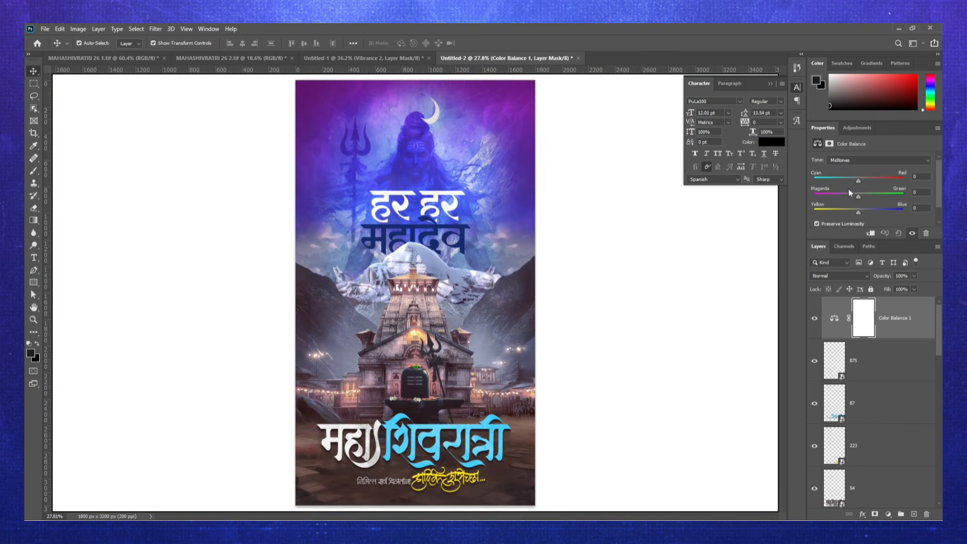
drag(858, 181, 866, 213)
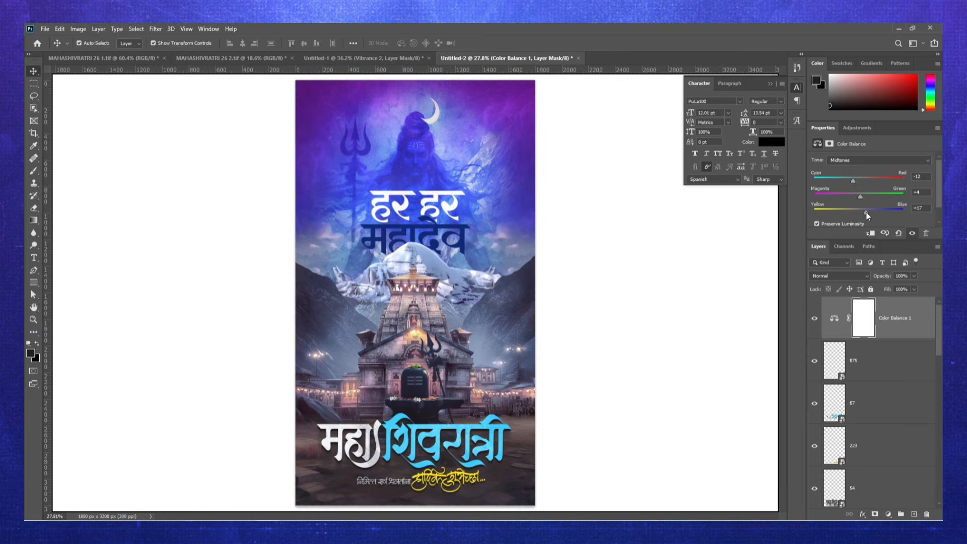
- Add a Vibrance adjustment above the Color Balance layer with Vibrance at +22
click(884, 515)
click(889, 400)
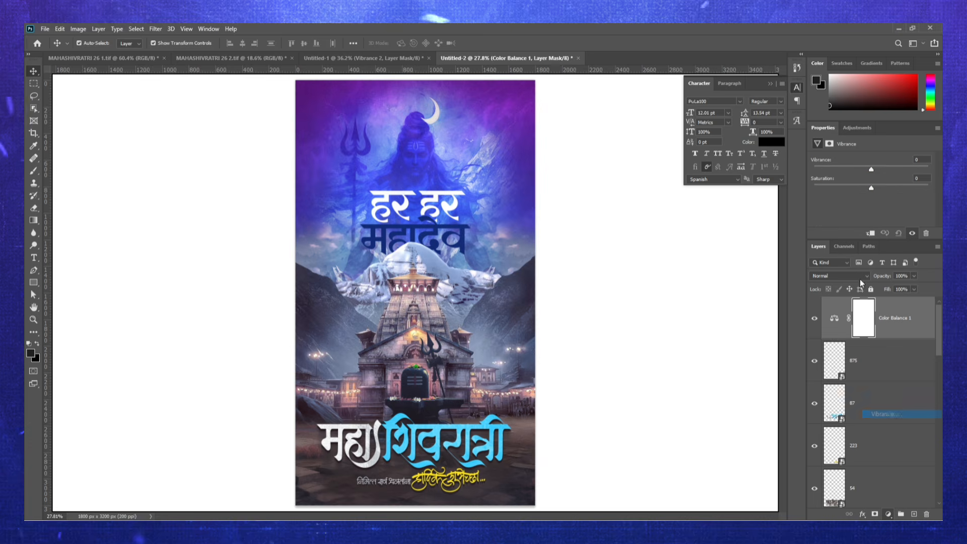
drag(871, 171, 884, 170)
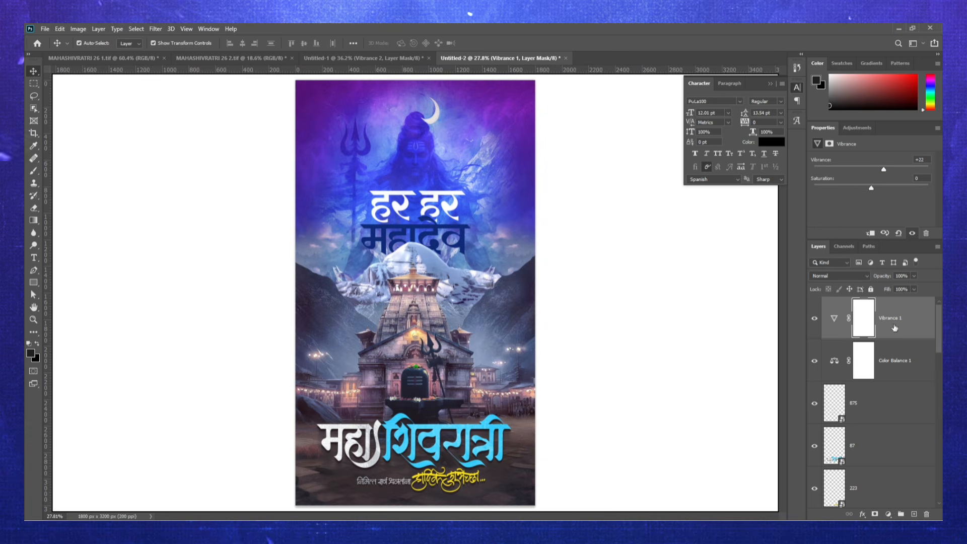
- Add an Exposure adjustment on top with Gamma Correction at 1.18 and deselect all layers
click(888, 515)
click(889, 396)
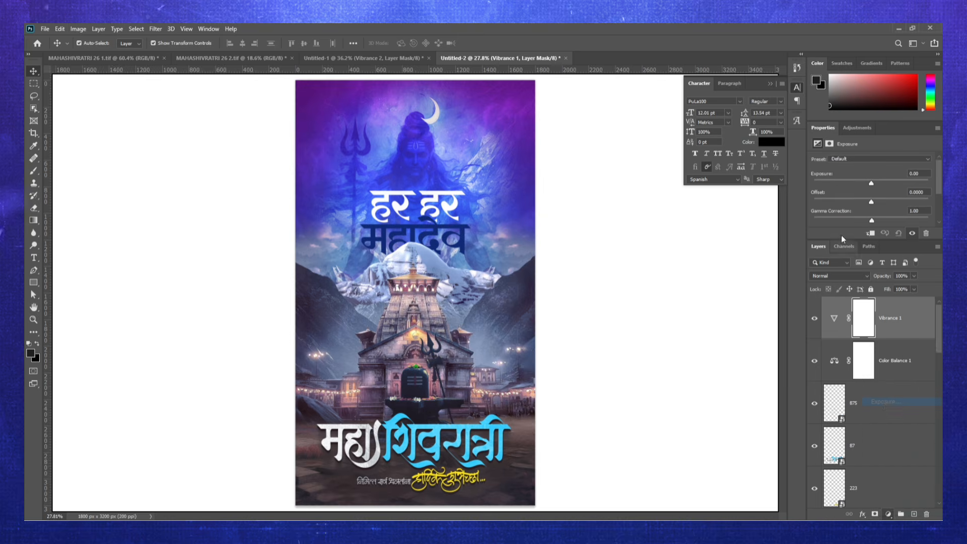
drag(872, 222, 865, 221)
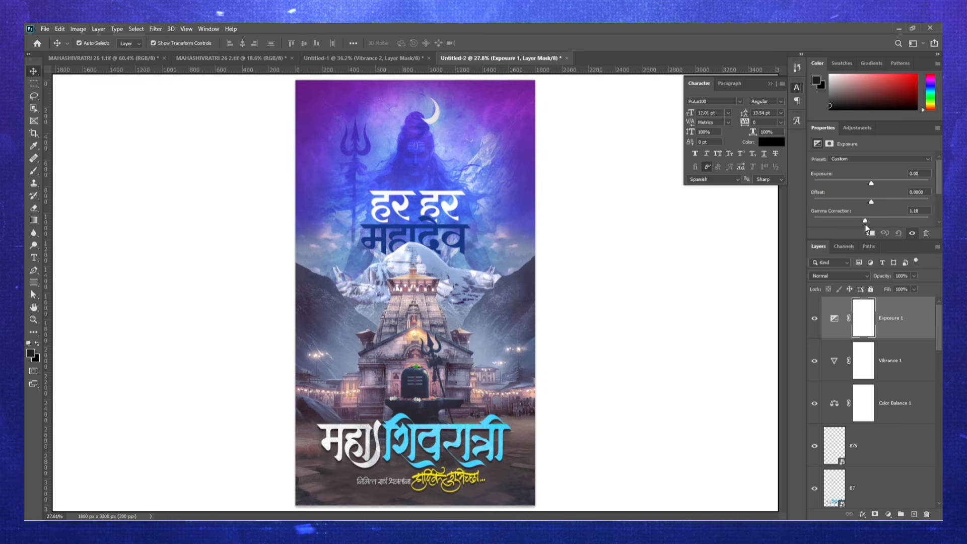
click(659, 349)
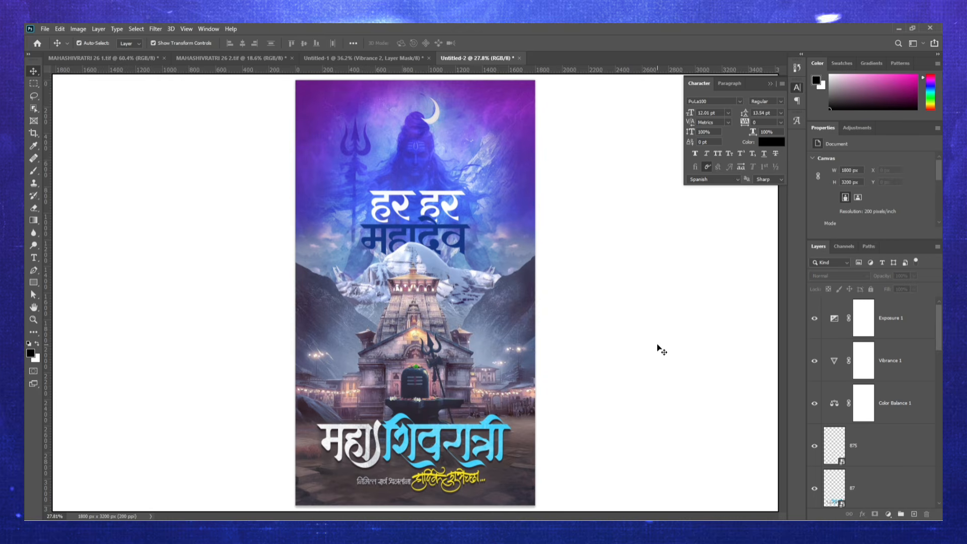